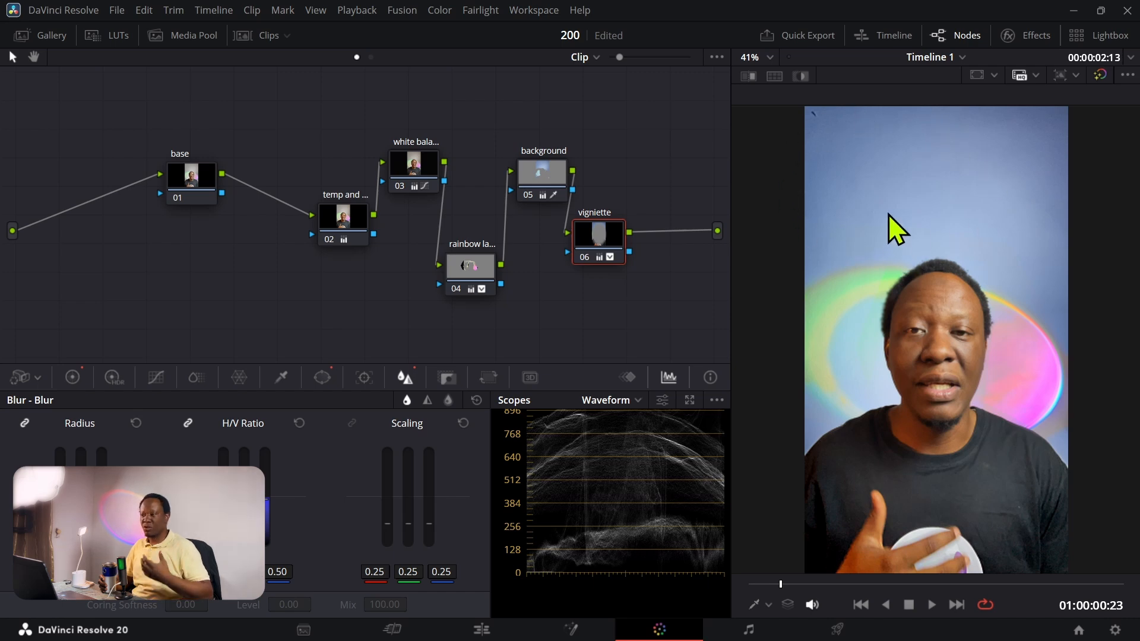
Step: Create a new project named 300 and reset the interface layout to its default
click(117, 12)
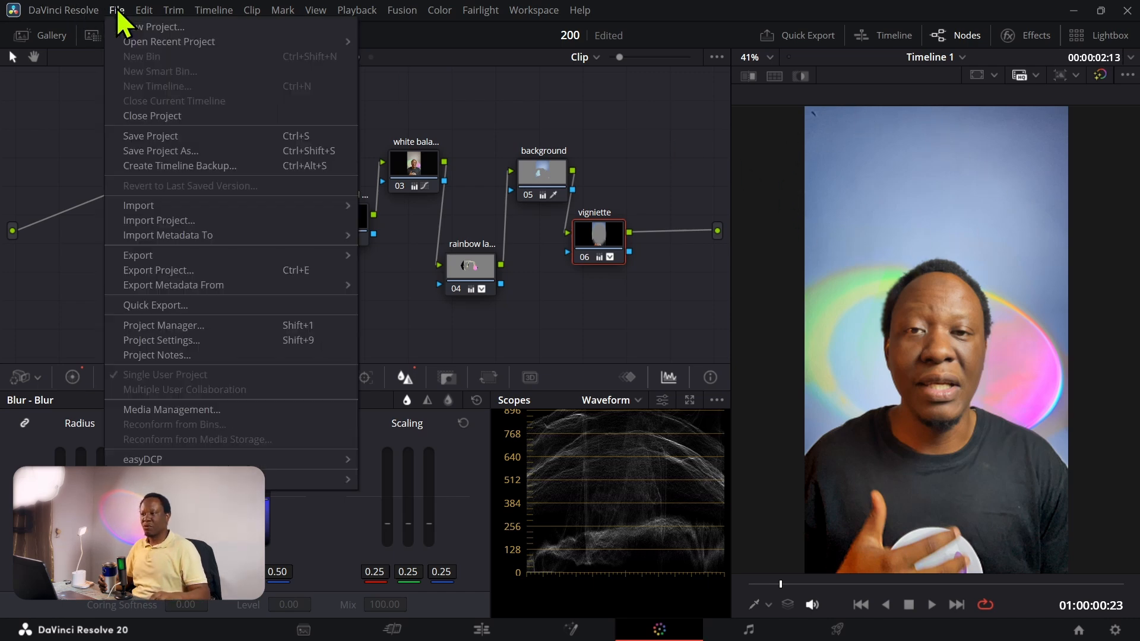
click(142, 28)
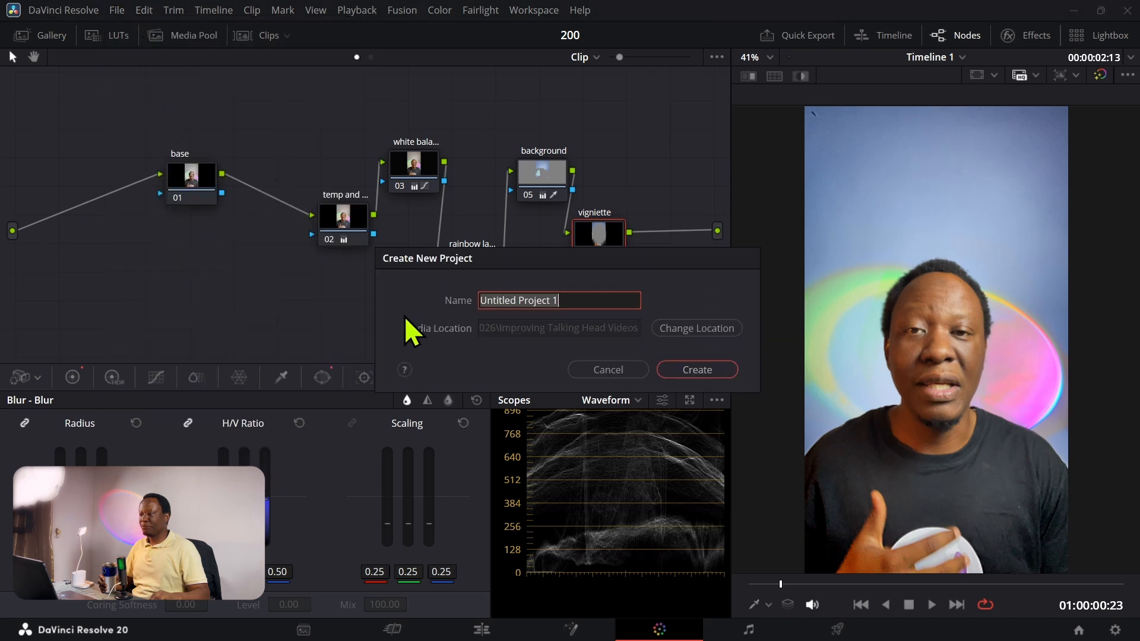
text(300)
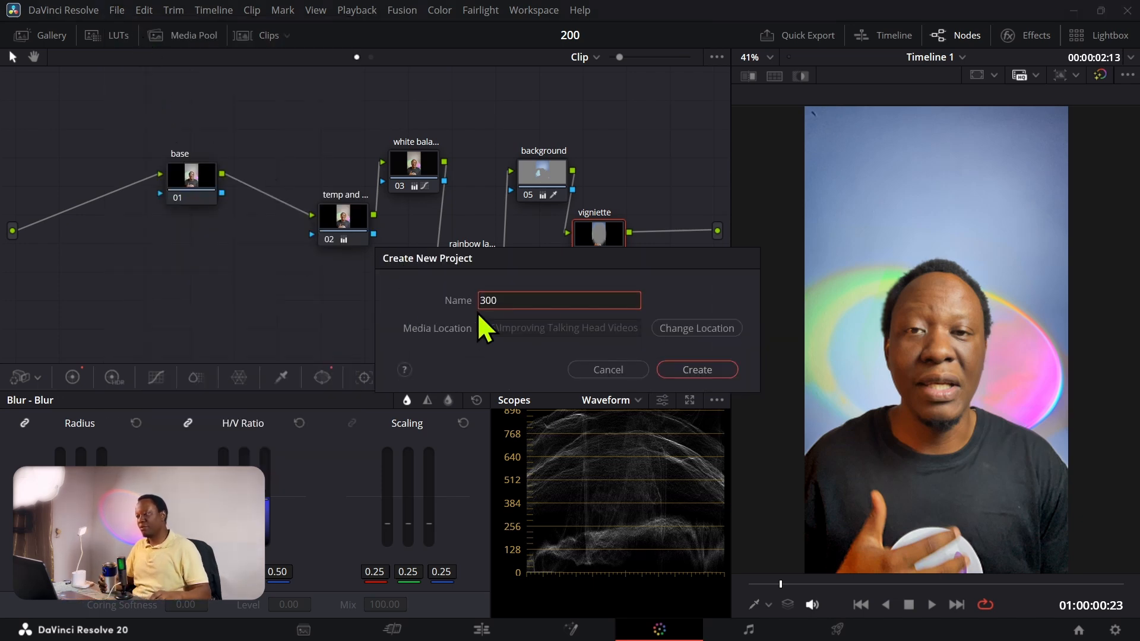
click(704, 367)
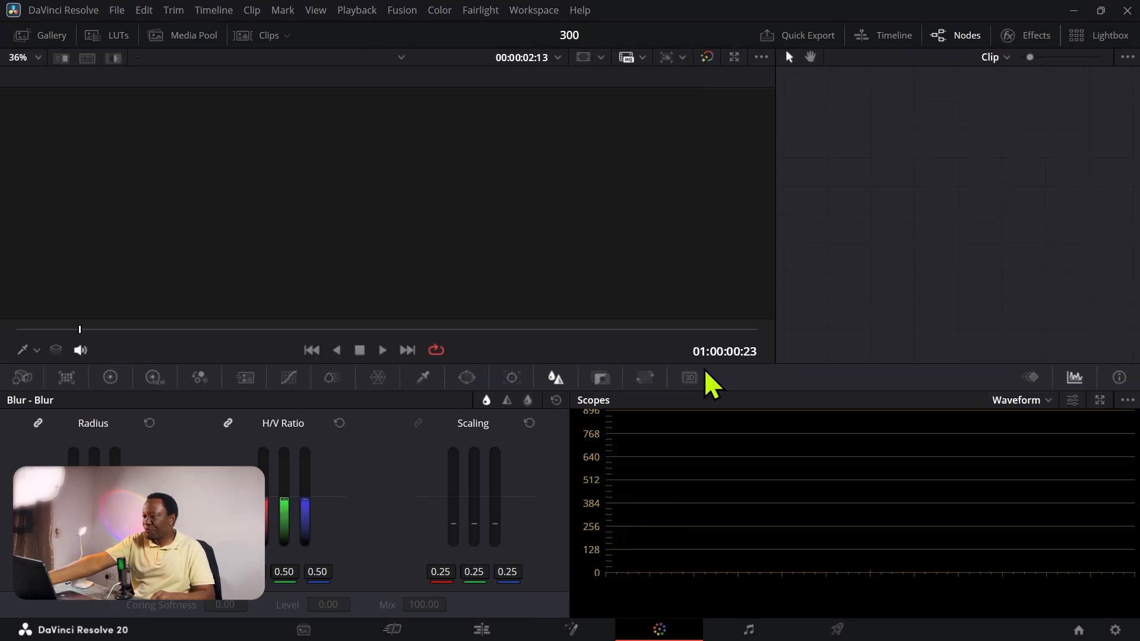
click(533, 12)
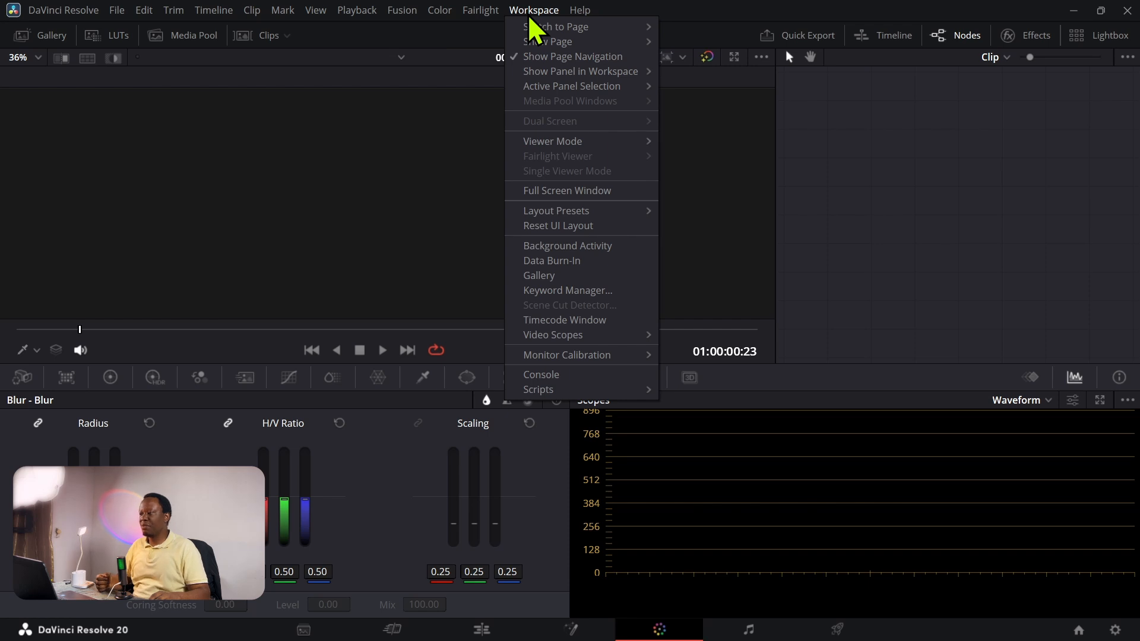
click(547, 225)
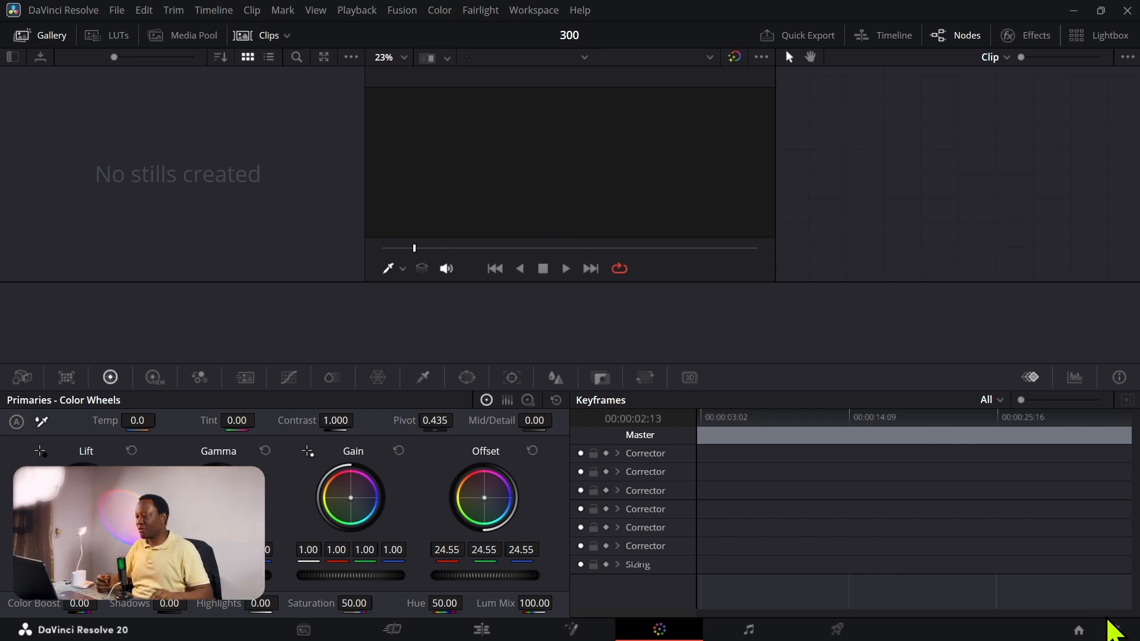
Step: Enable vertical resolution at 1080 x 1920 HD in the project settings and save them
click(1116, 631)
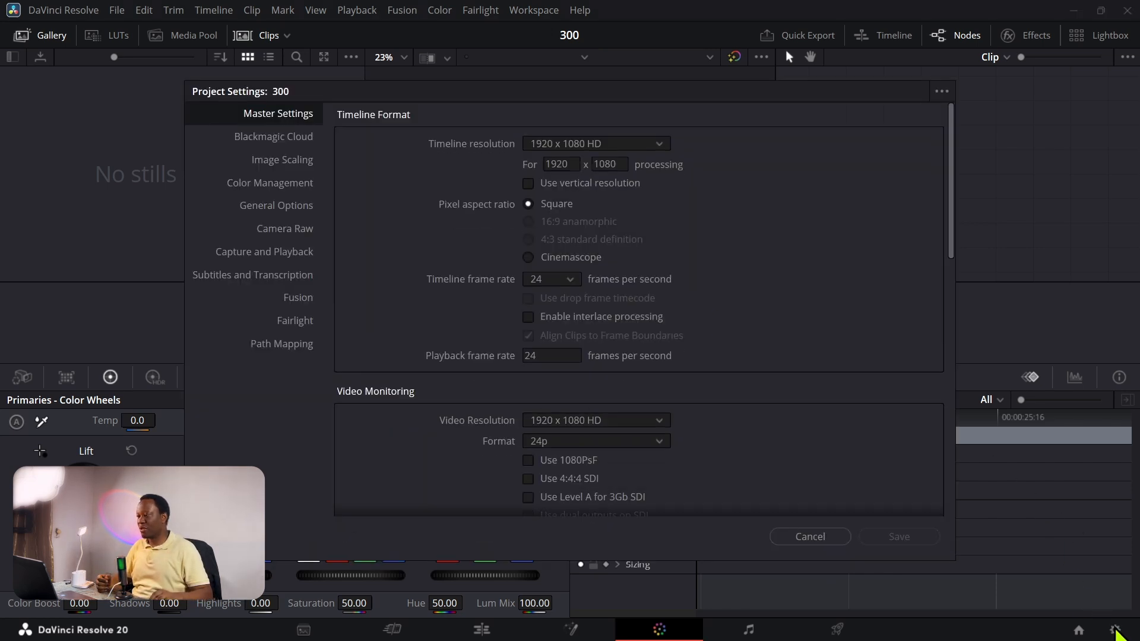
click(528, 184)
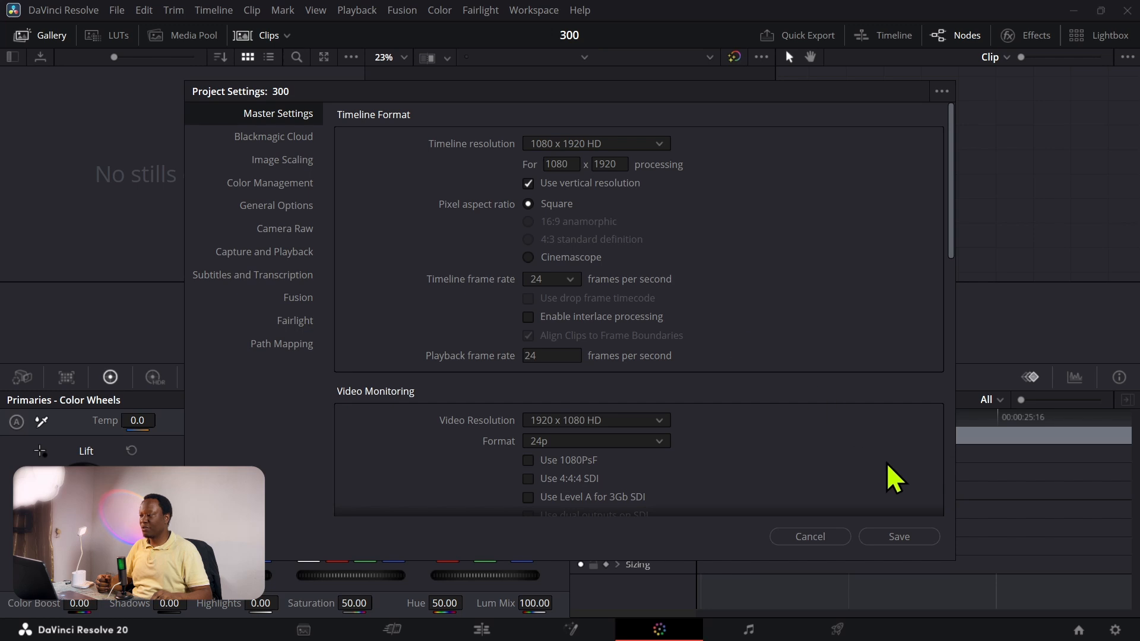
click(916, 536)
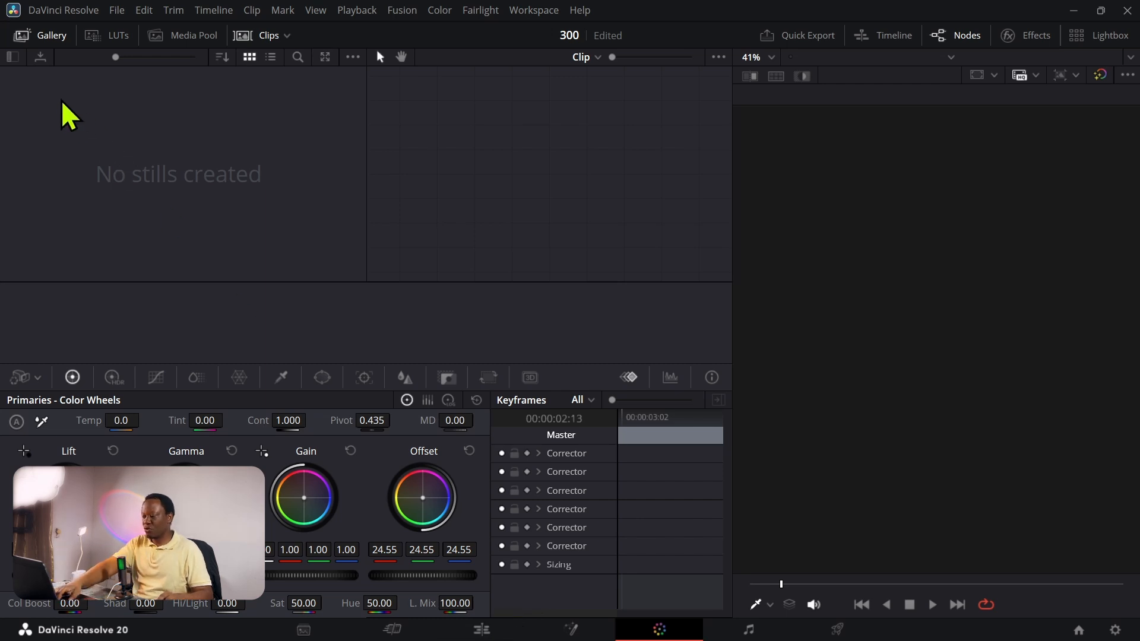
Step: Import the IMG_6917 clip from the Relighting And Fixing folder and change the project frame rate to match it
key(ctrl+i)
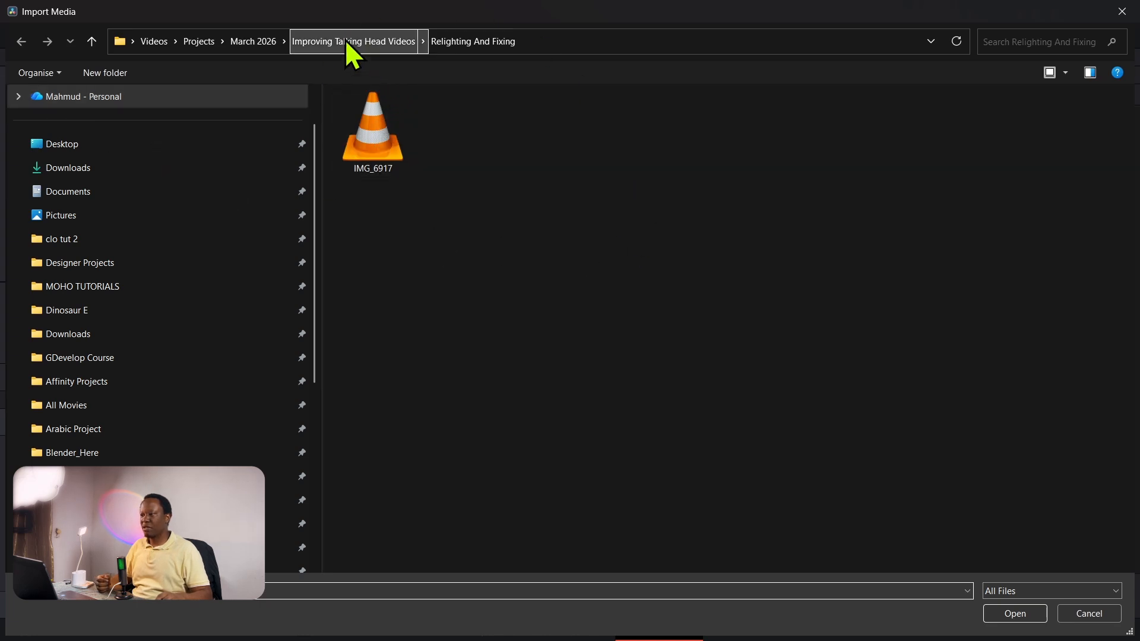
click(365, 143)
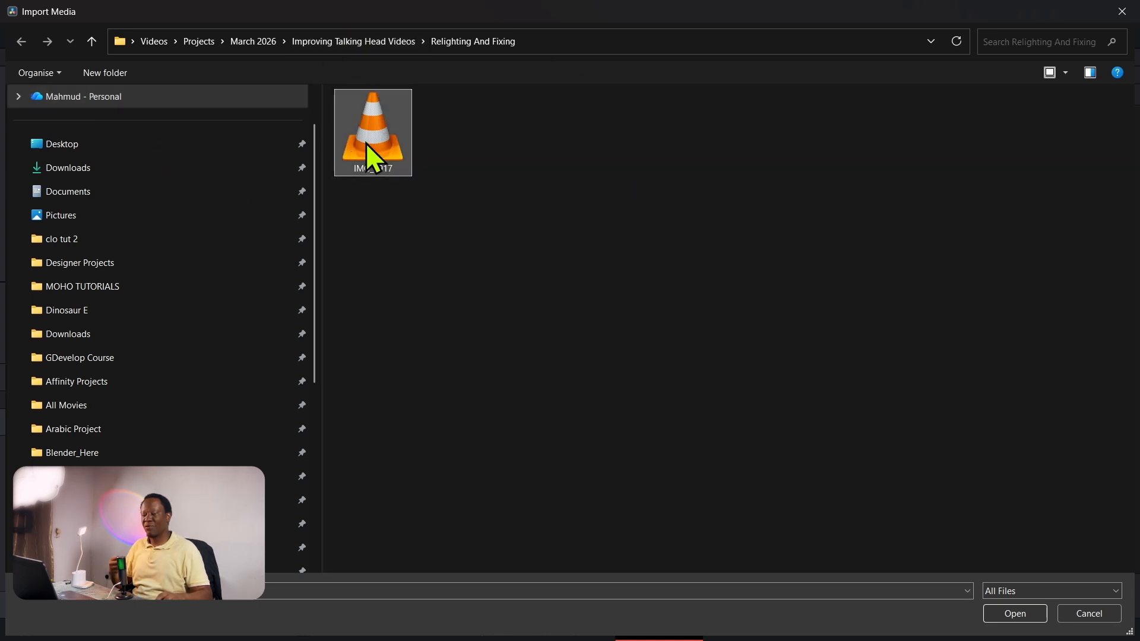
click(1010, 613)
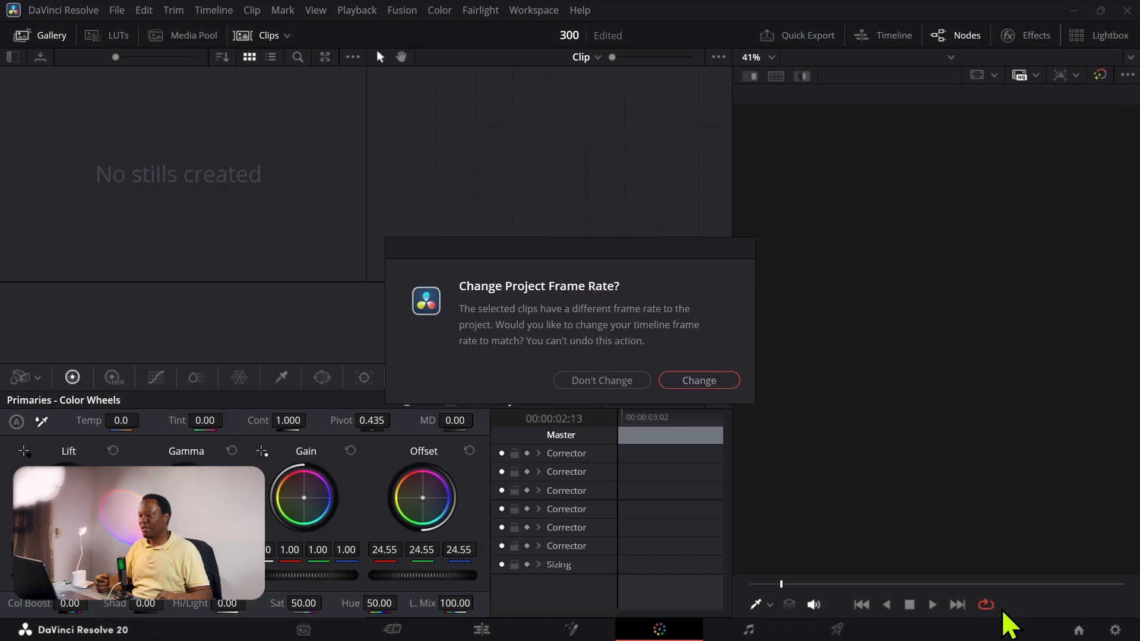
click(689, 380)
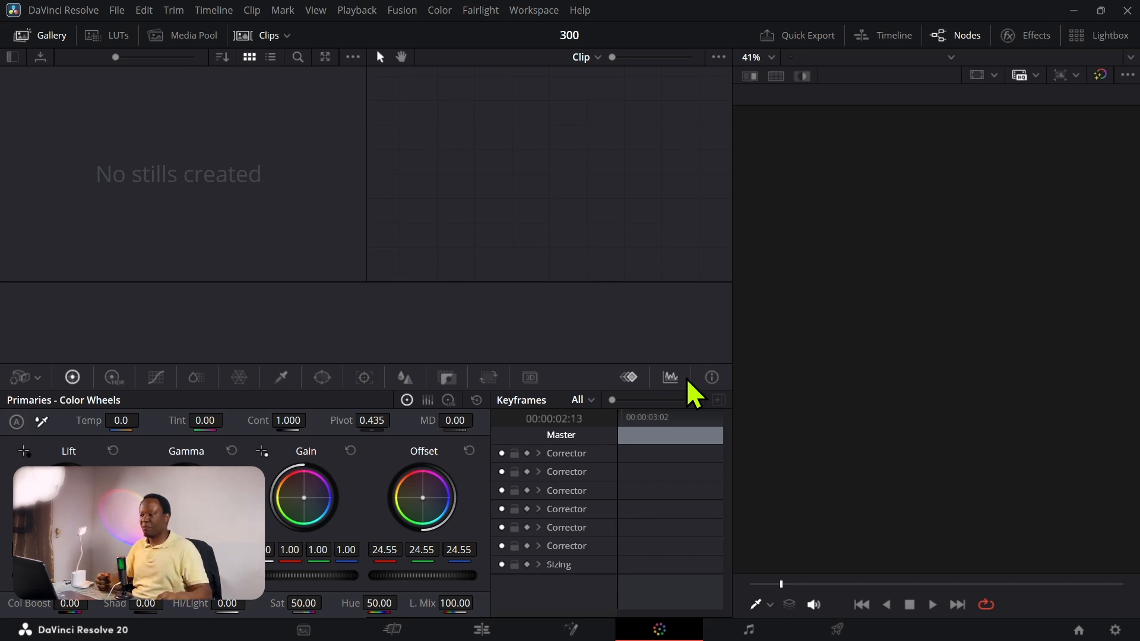
Step: Switch to the Edit page and place the IMG_6917 clip on the empty timeline
click(475, 634)
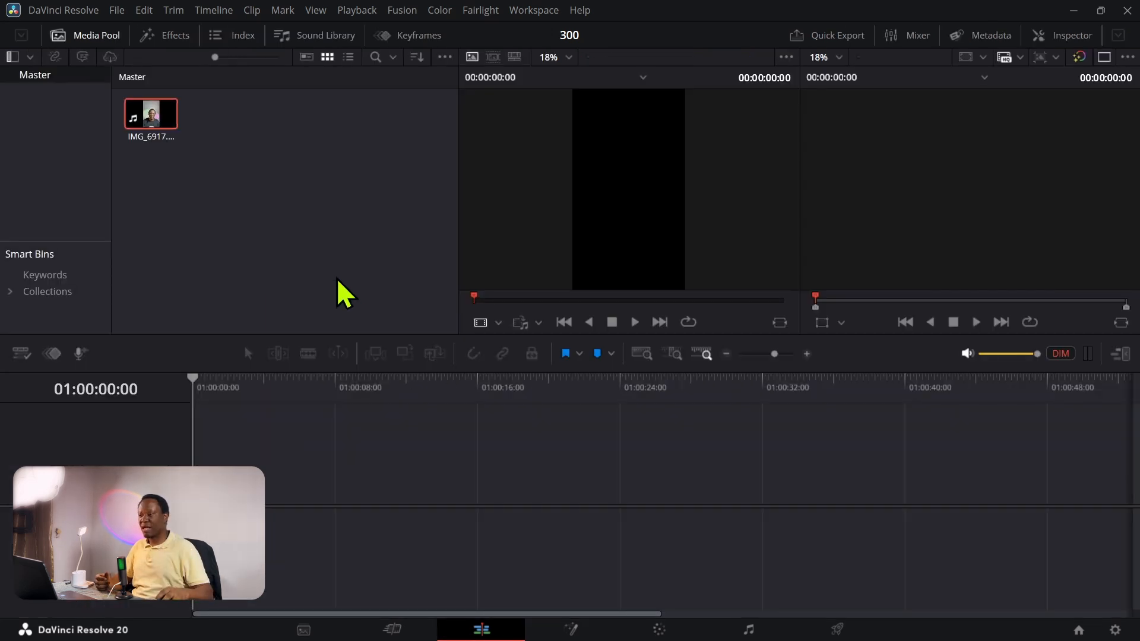
click(132, 122)
drag(156, 113, 270, 490)
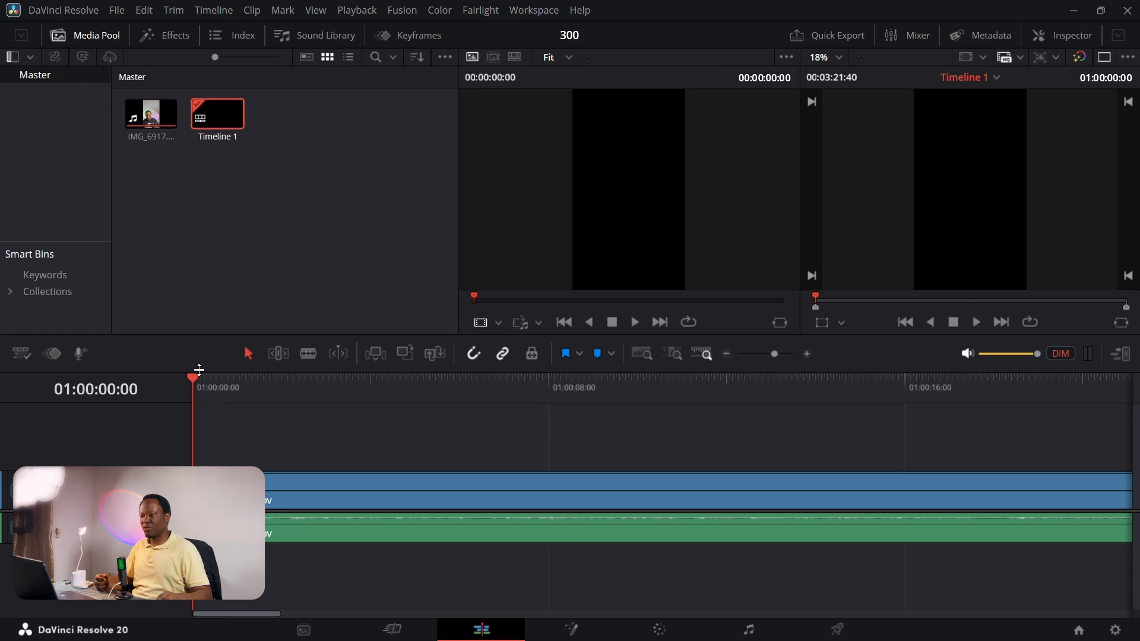
Step: Split the clip at 01:00:03:31 and delete everything after the cut
drag(196, 382, 222, 381)
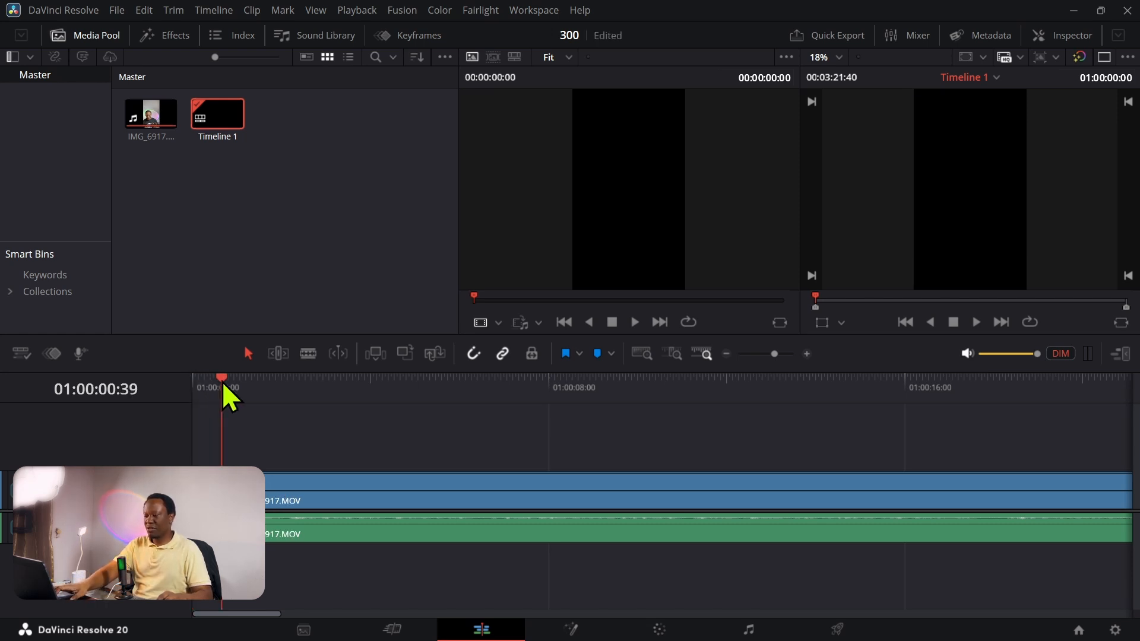
key(Home)
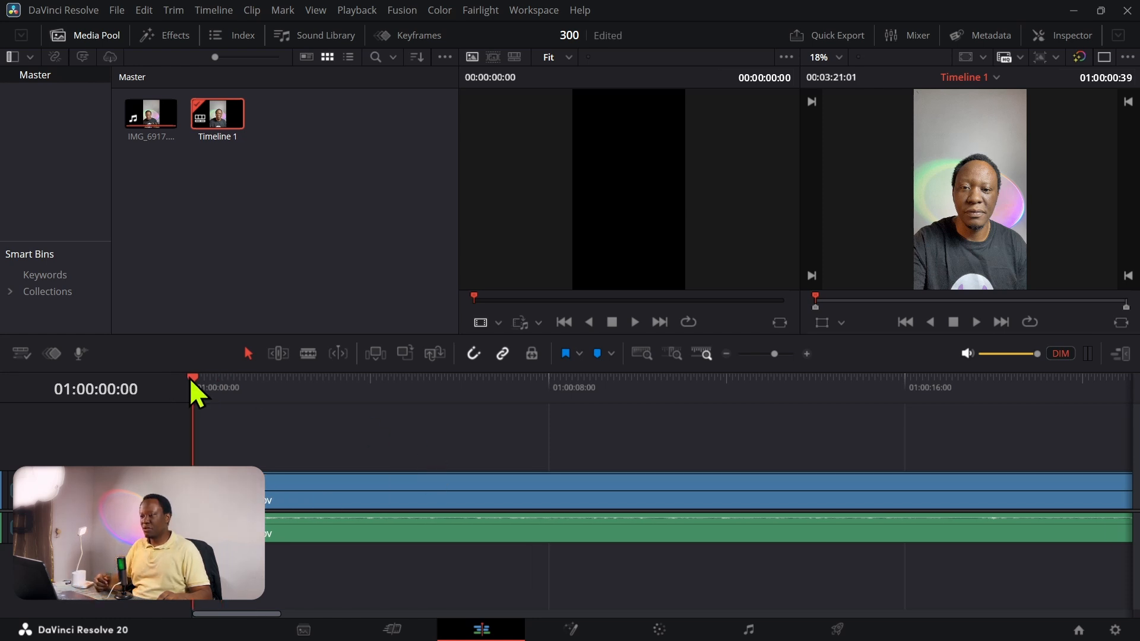
drag(190, 378, 350, 406)
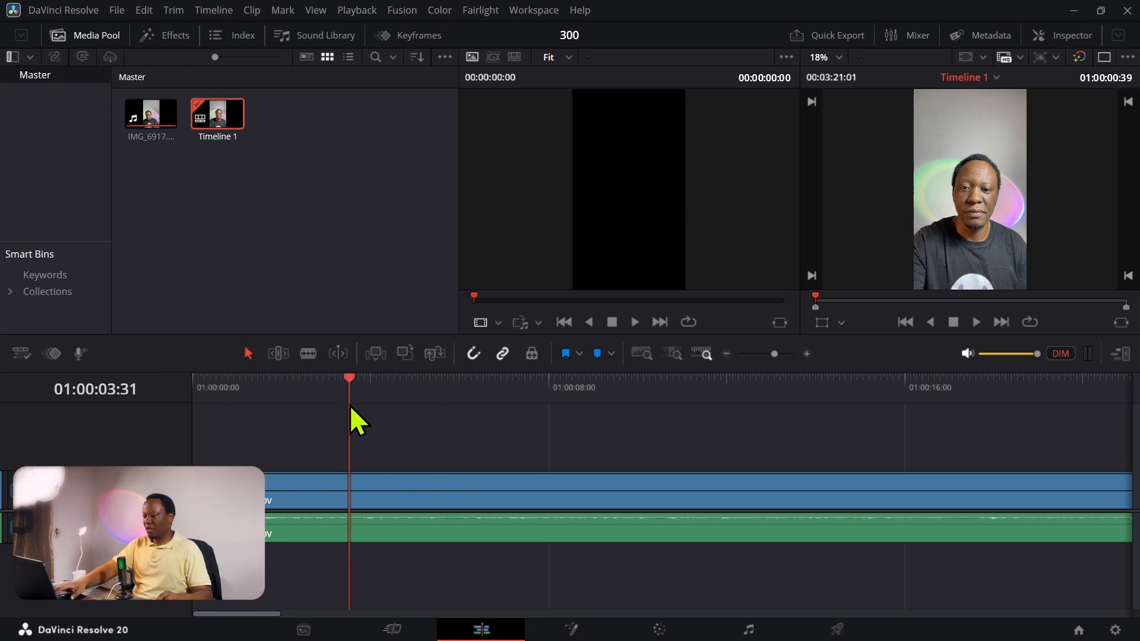
key(ctrl+b)
click(394, 496)
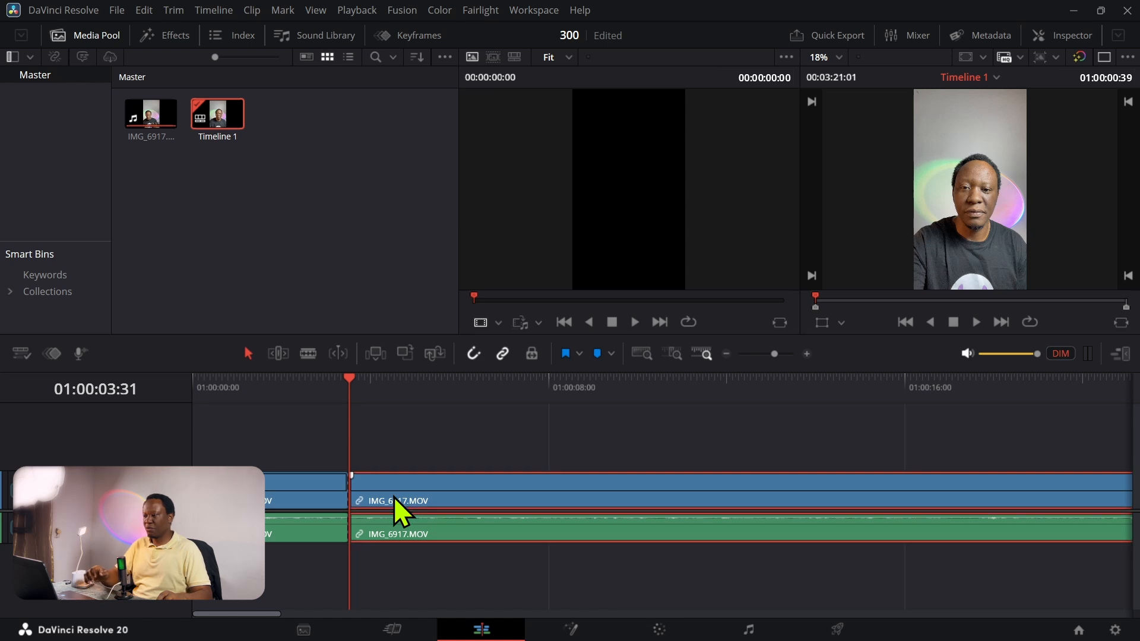
key(Delete)
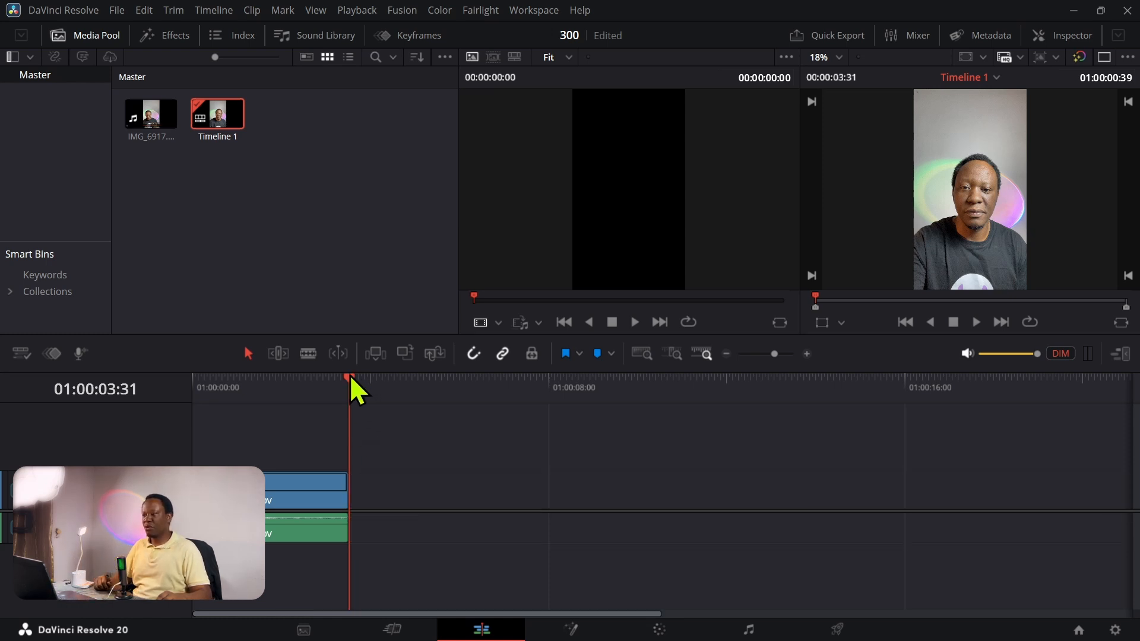
Step: Turn off linked selection and delete only the clip's audio from the timeline
drag(349, 379, 255, 386)
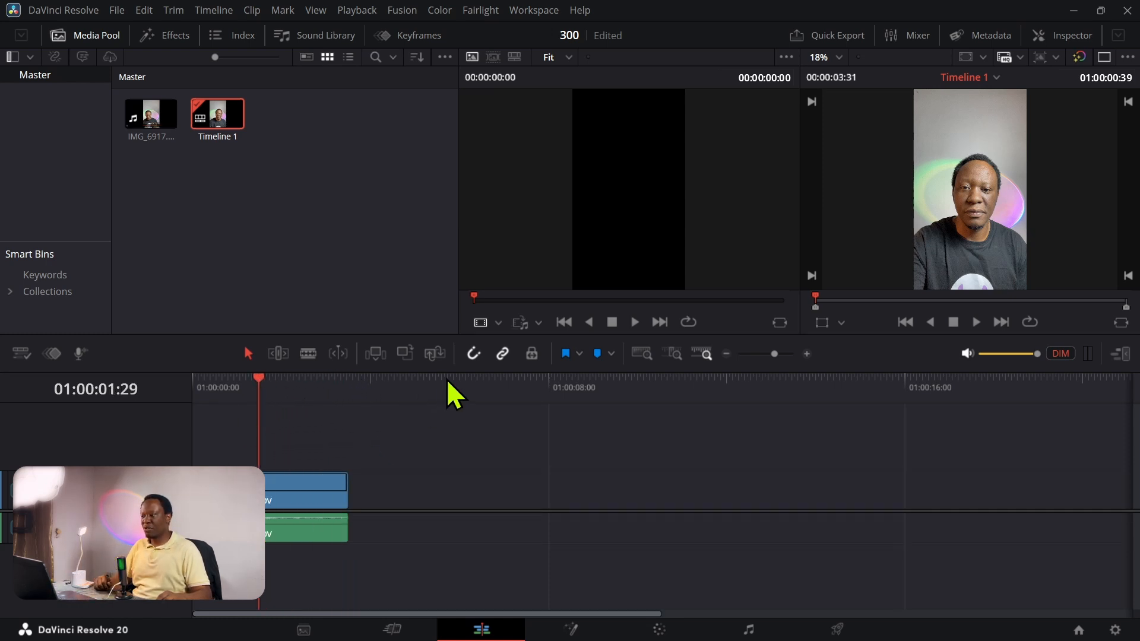
click(502, 354)
click(326, 534)
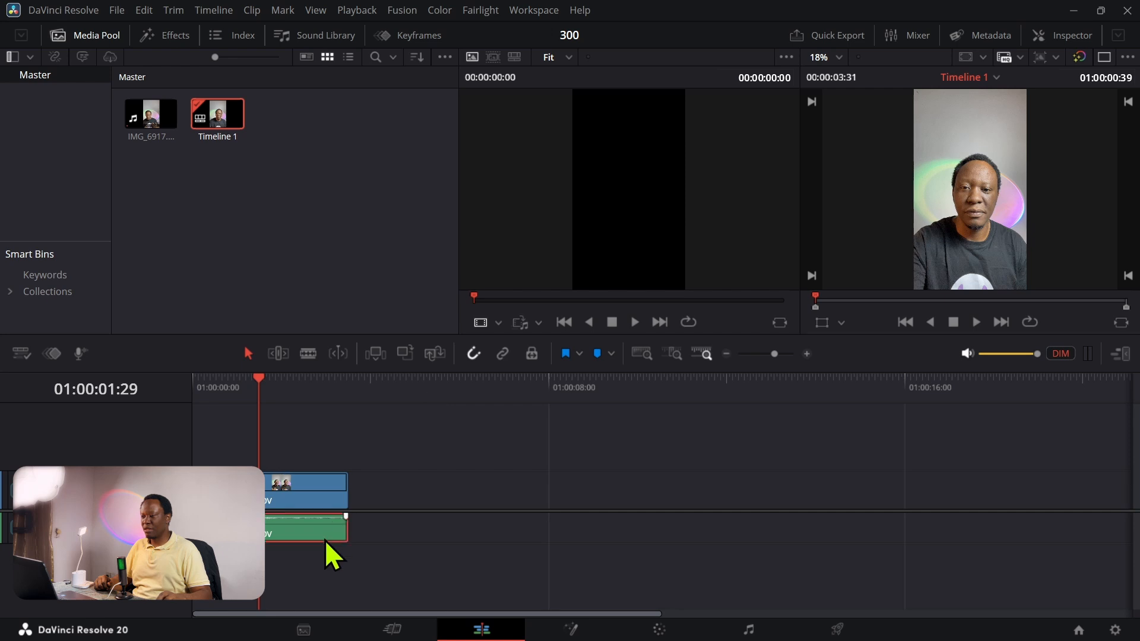
key(Delete)
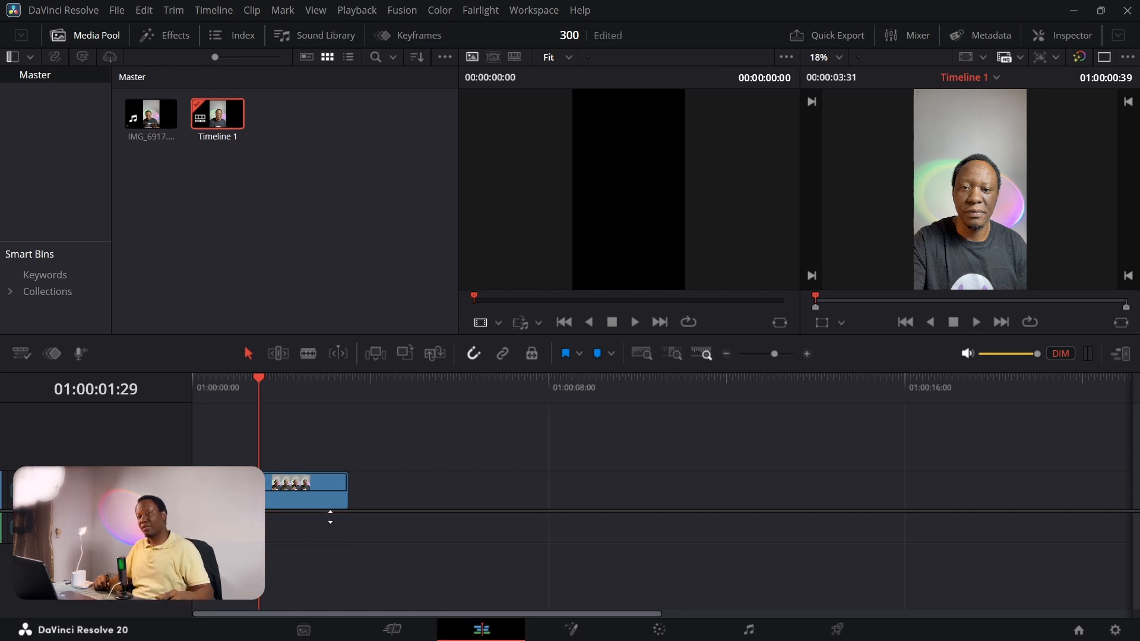
Step: Set the timeline playback resolution to Half and preview the shortened clip
drag(261, 380, 215, 385)
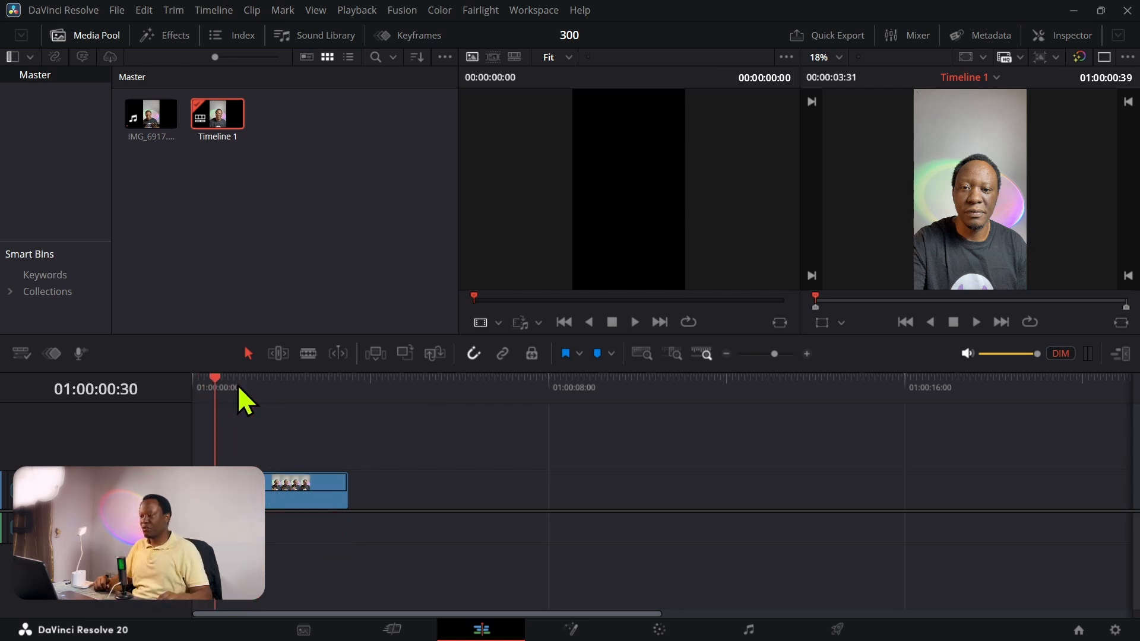
drag(329, 386, 239, 389)
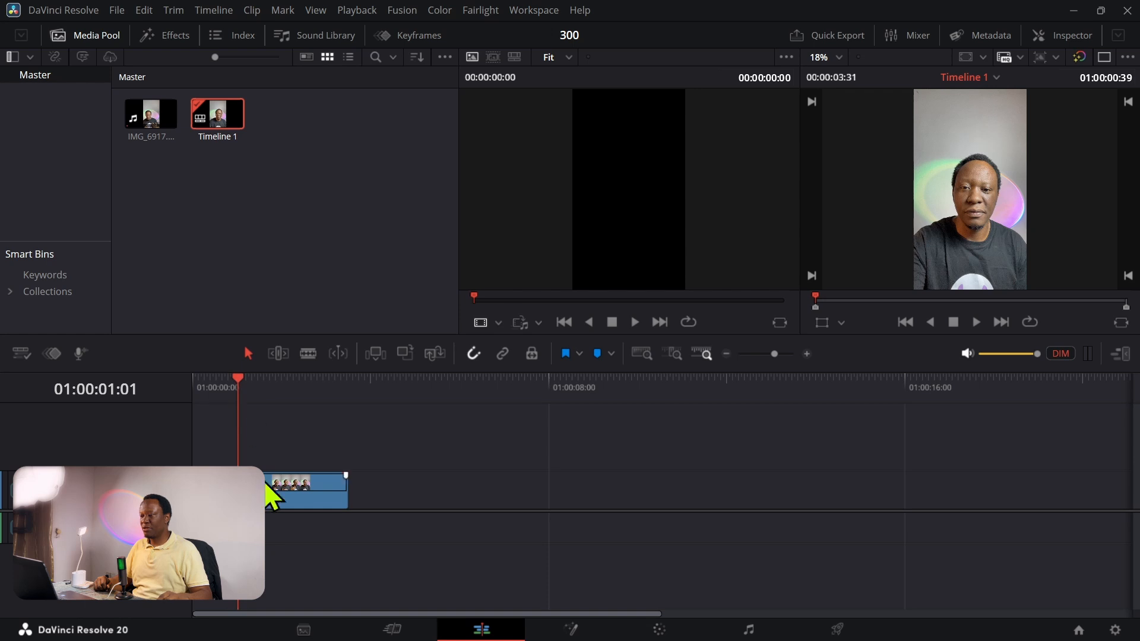
click(268, 488)
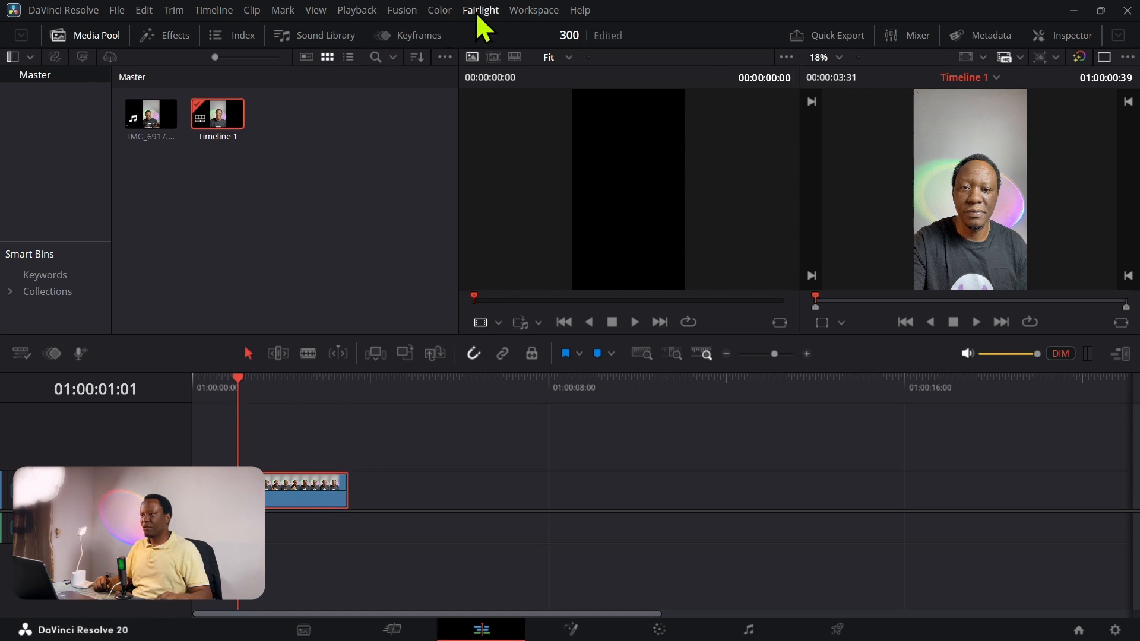
click(350, 12)
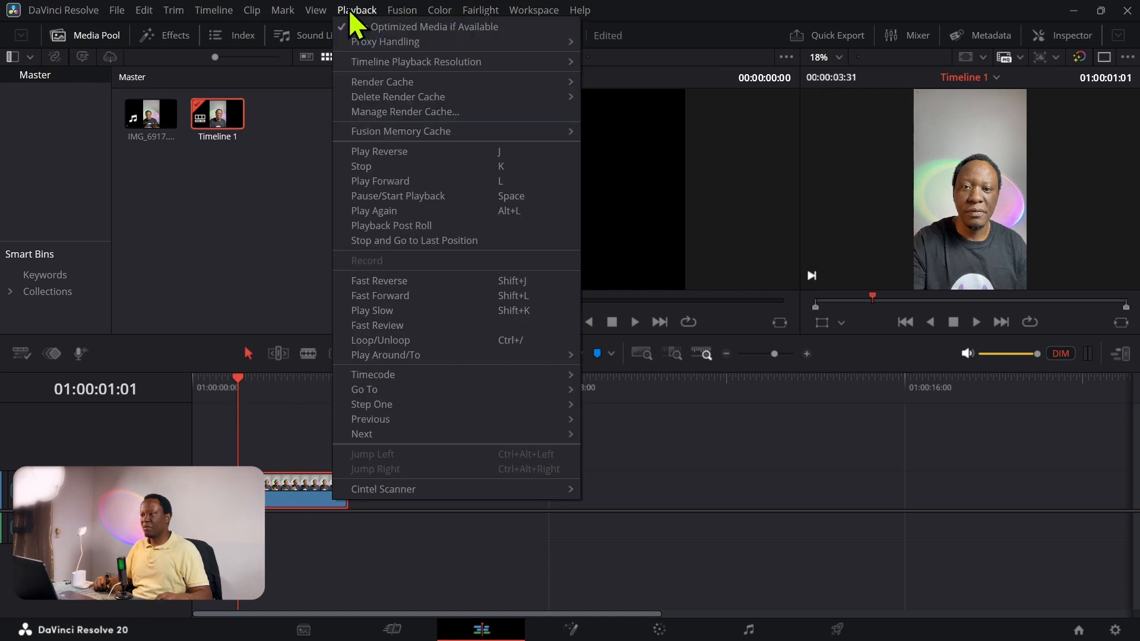
mouse_move(387, 58)
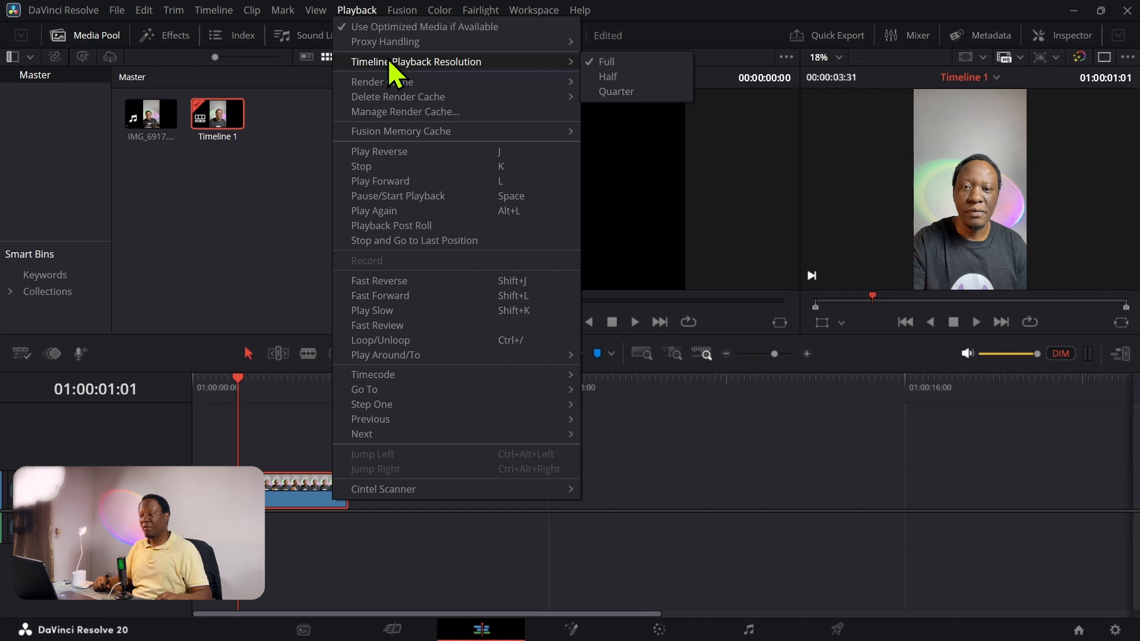
click(602, 76)
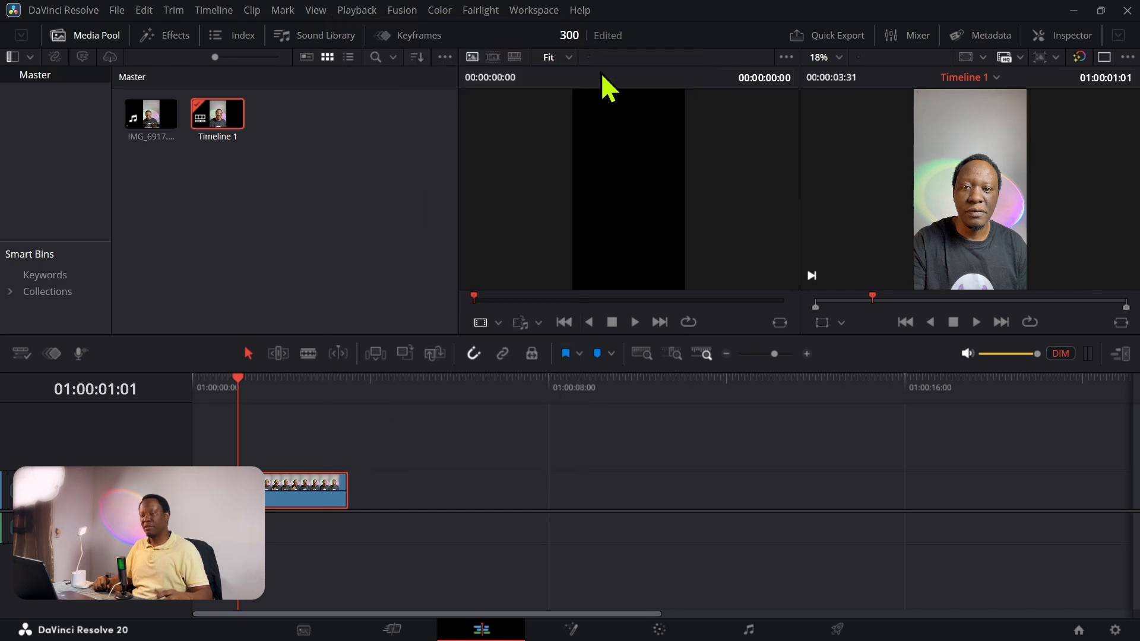
click(953, 323)
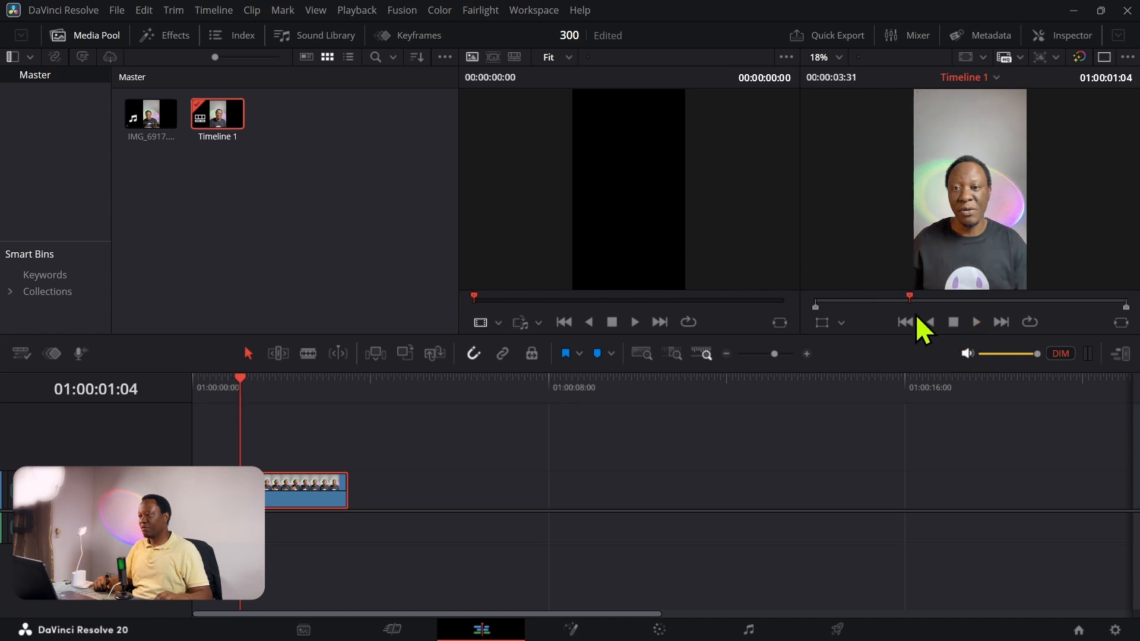
Step: Switch to the Color page and hide the clip thumbnails and the stills gallery to enlarge the node graph
click(660, 631)
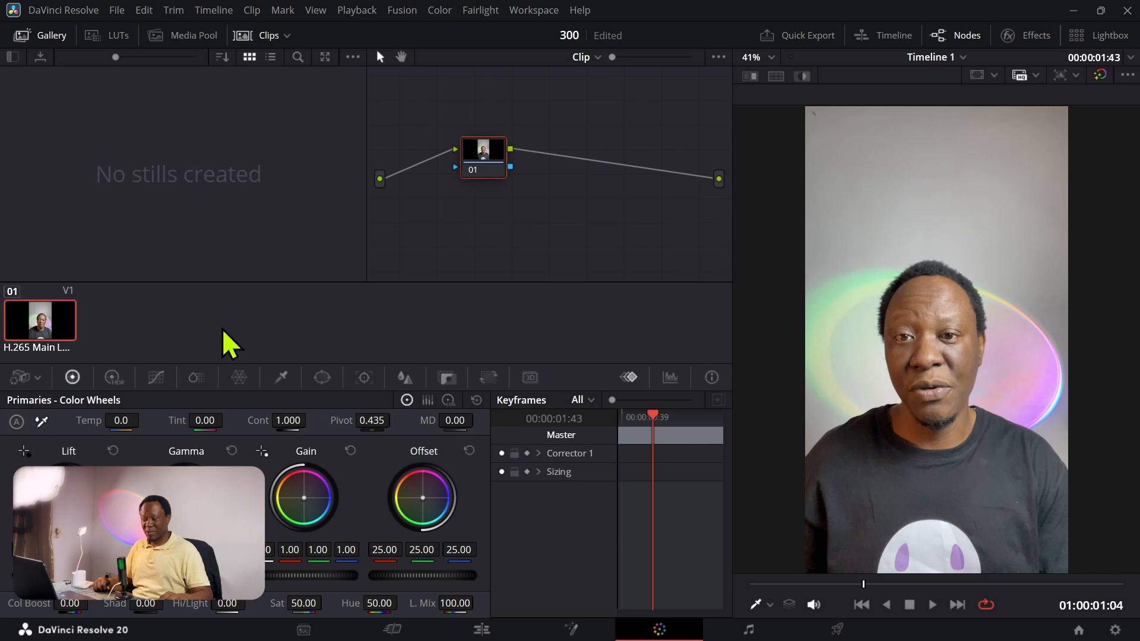
click(242, 36)
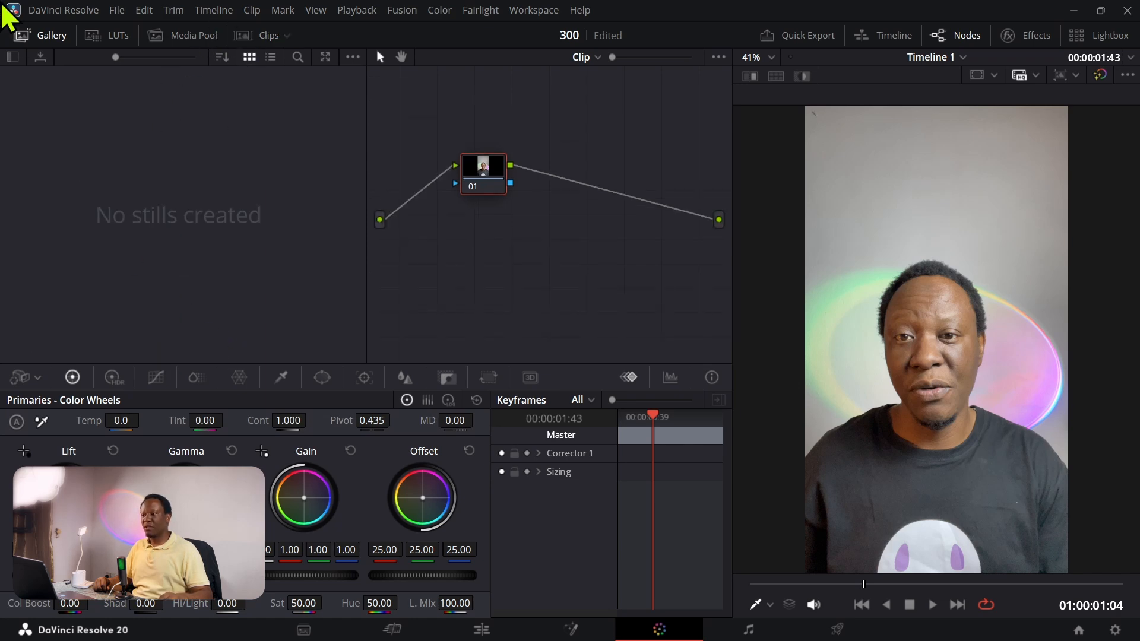
click(27, 37)
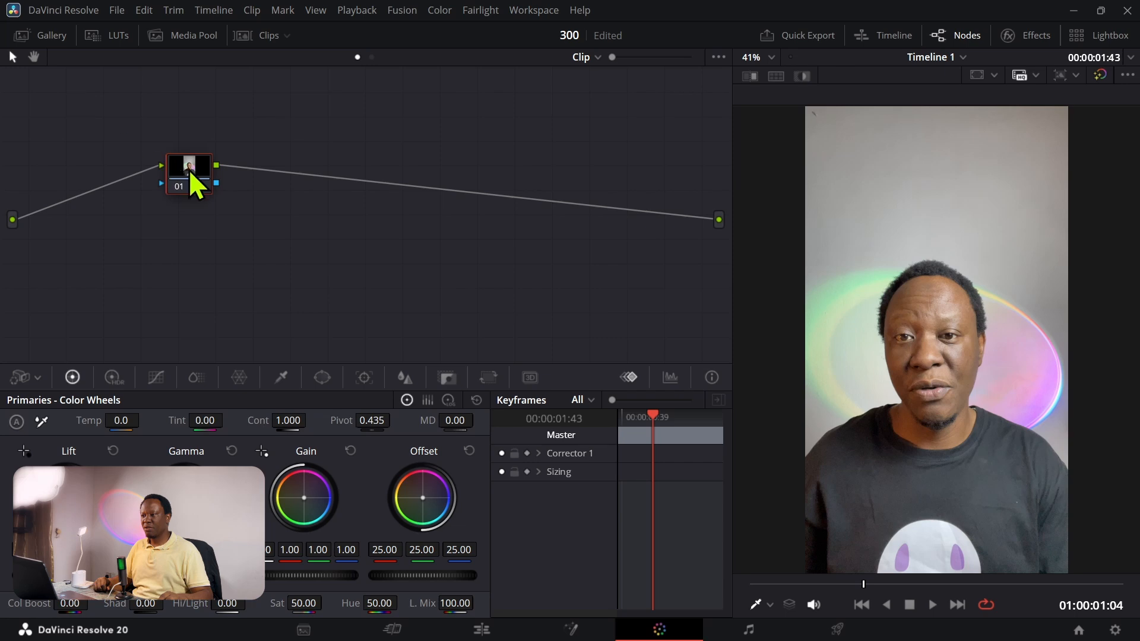
Step: Align the first corrector node with the graph's input and output, and label it "base"
drag(190, 171, 199, 224)
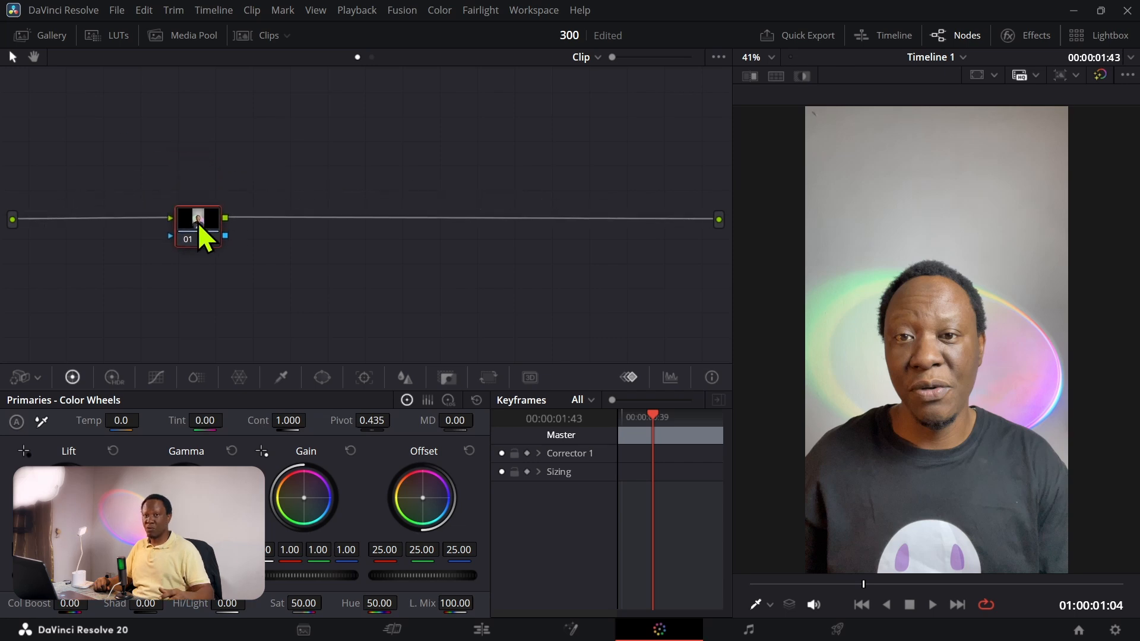
right_click(201, 226)
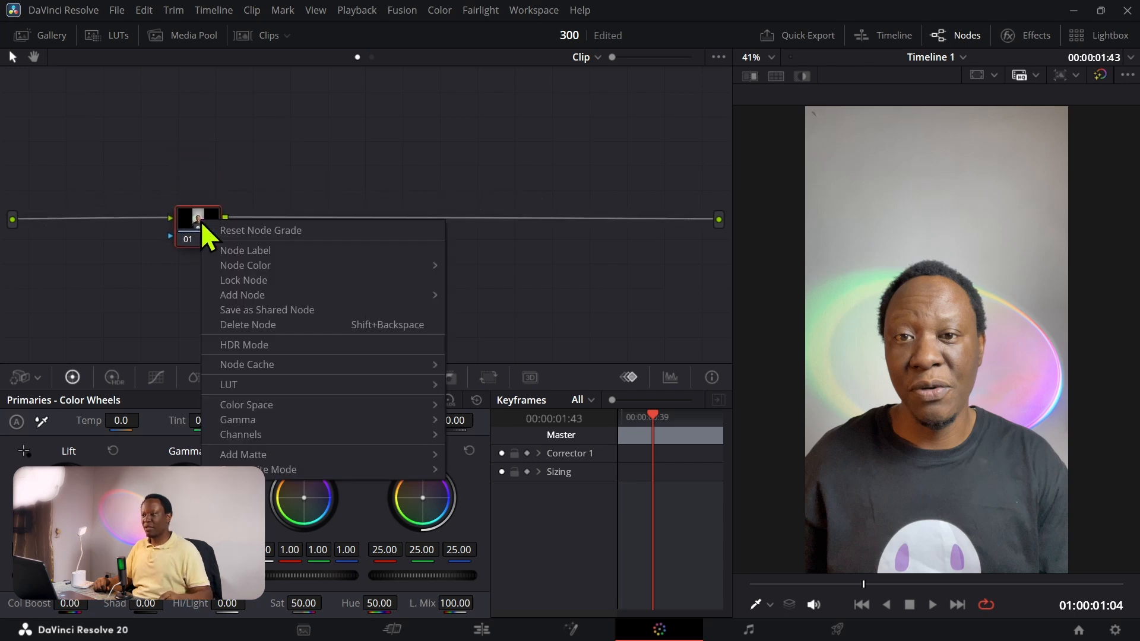
click(234, 250)
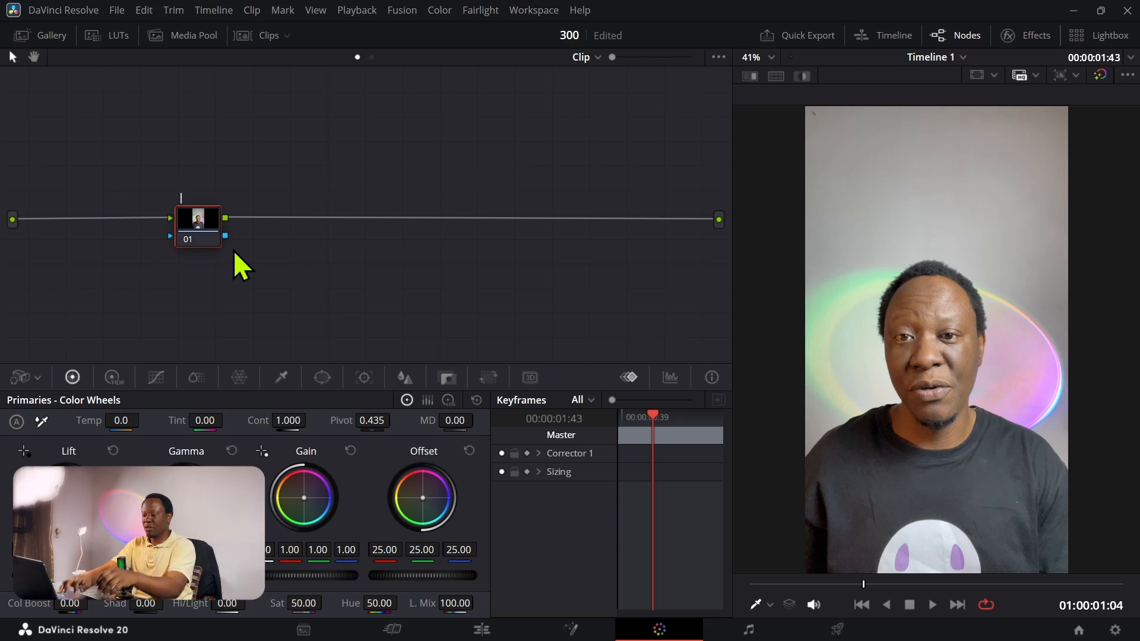
text(base)
key(Return)
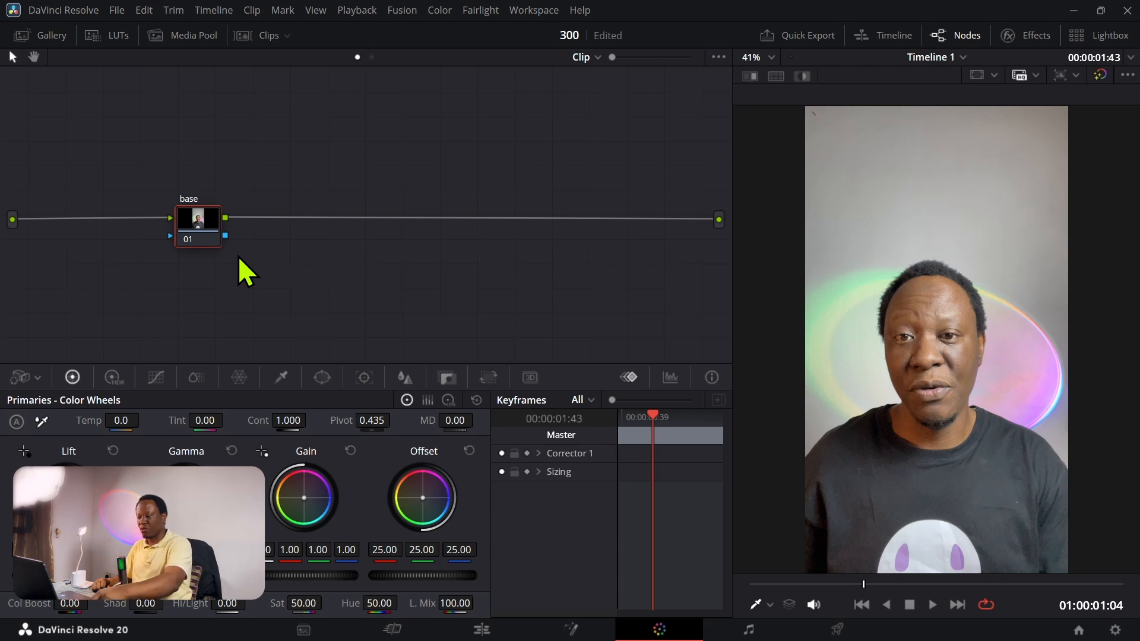
Step: Add a serial node after the base node, space it out, label it "contrast", and set its color temperature to 250
key(alt+s)
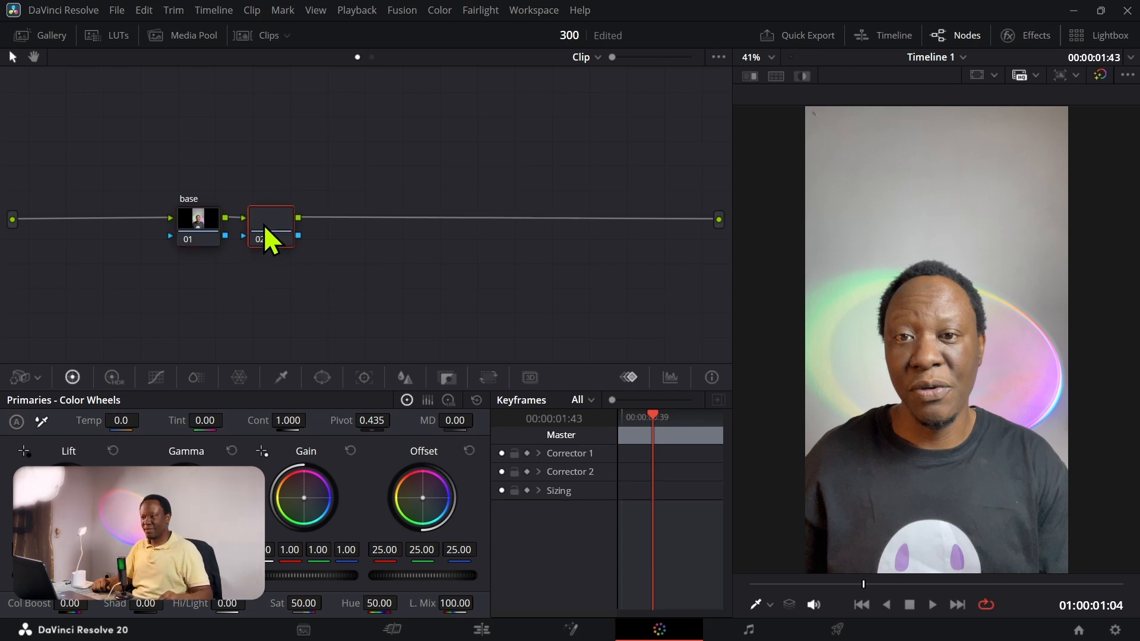
drag(265, 226, 297, 223)
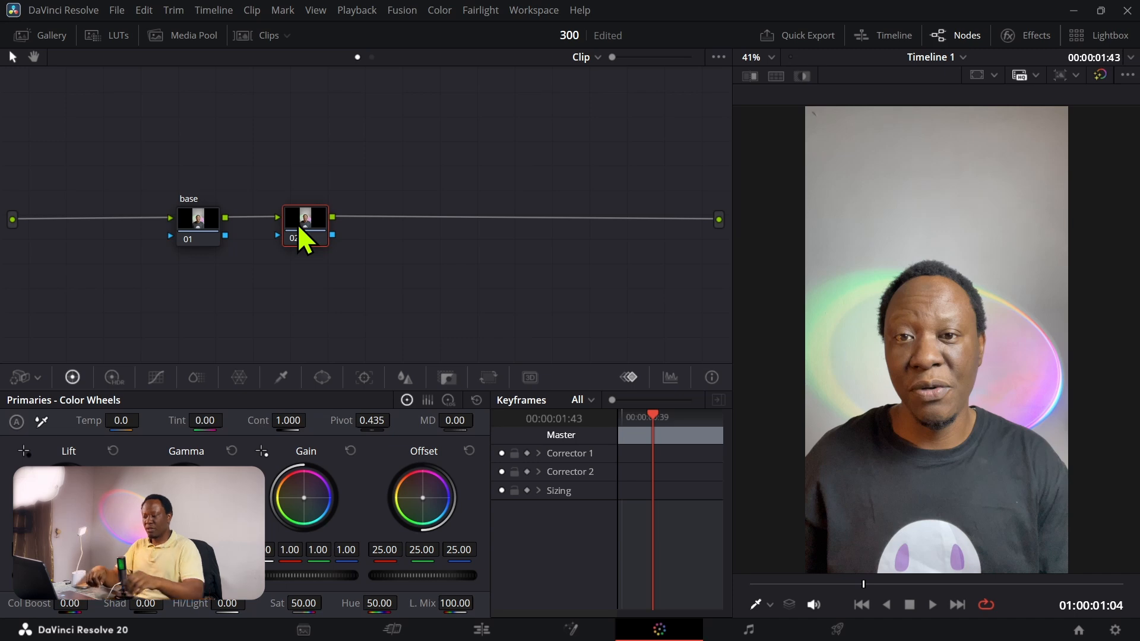
right_click(298, 223)
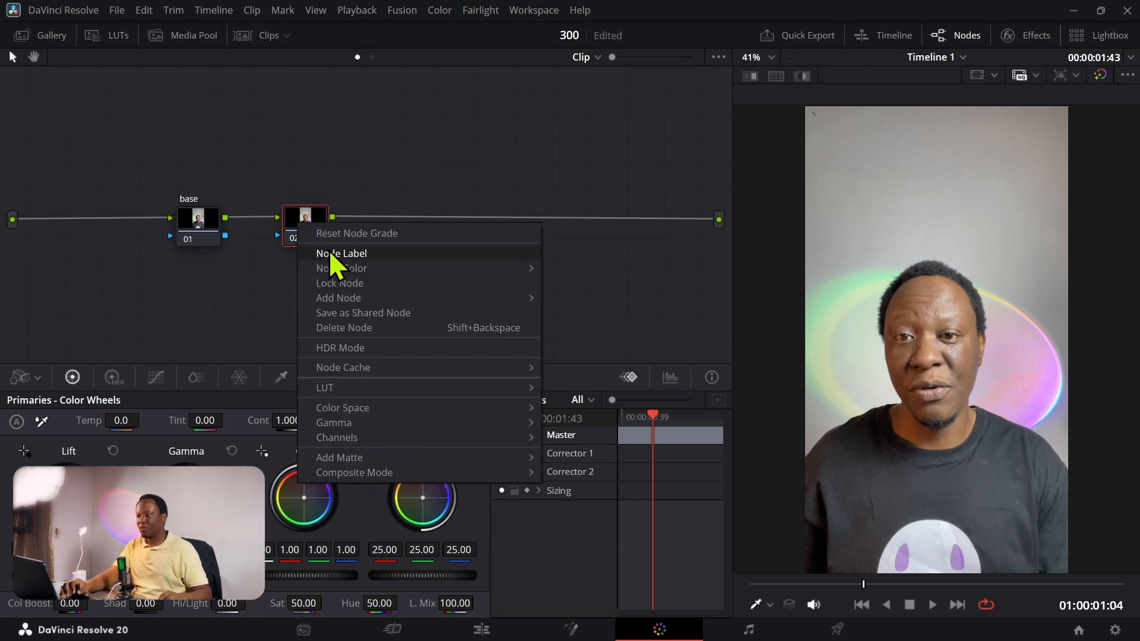
click(312, 252)
text(contrast)
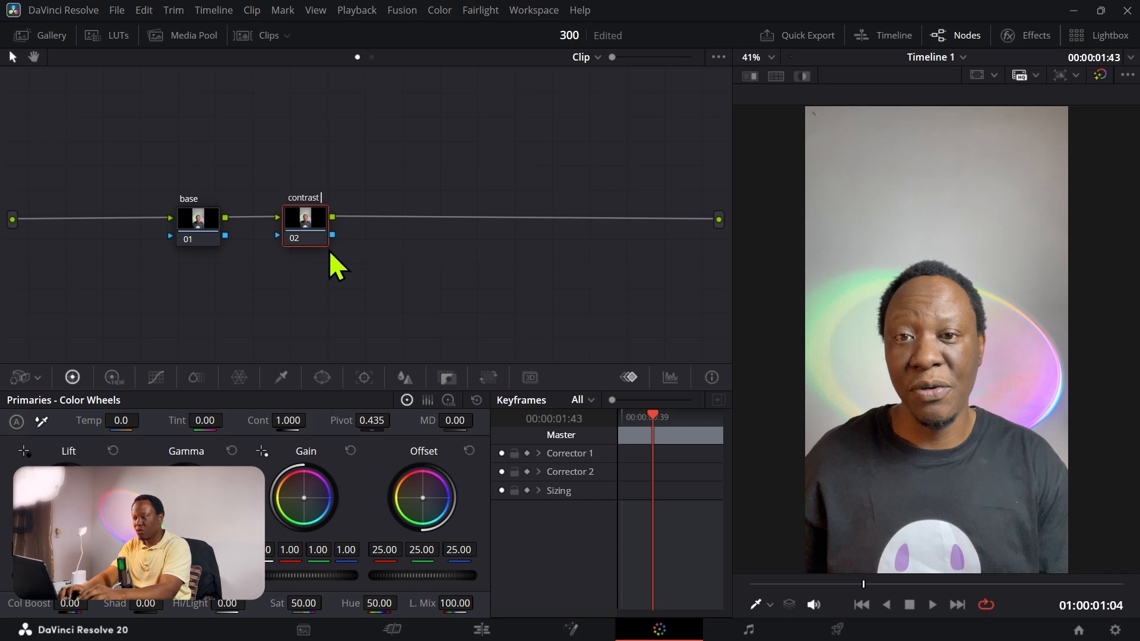
key(Return)
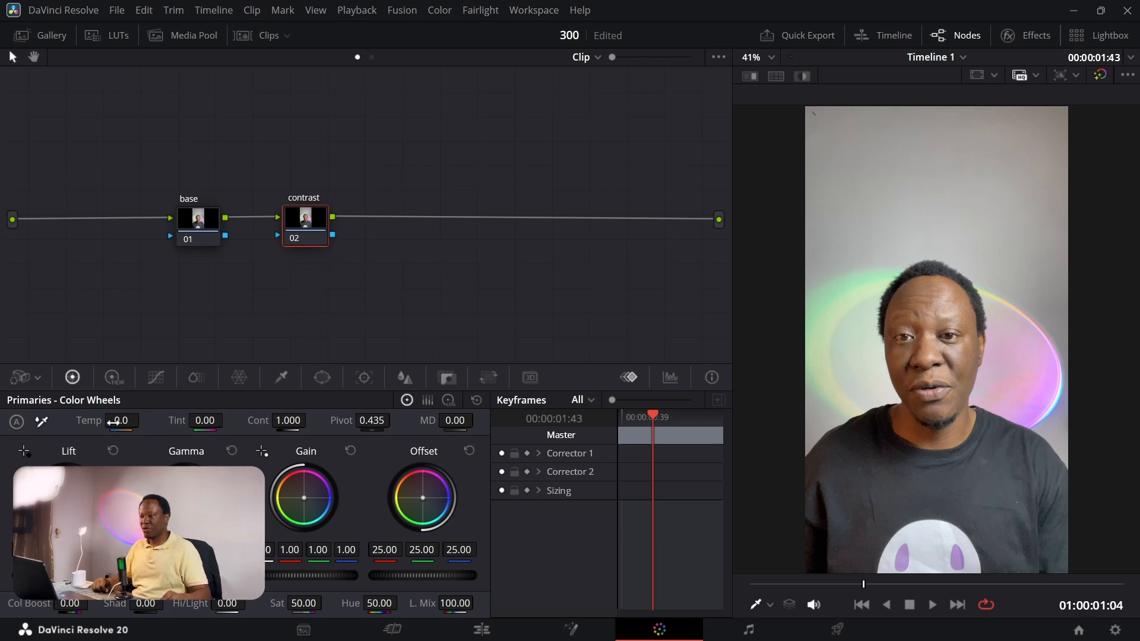
drag(113, 421, 144, 420)
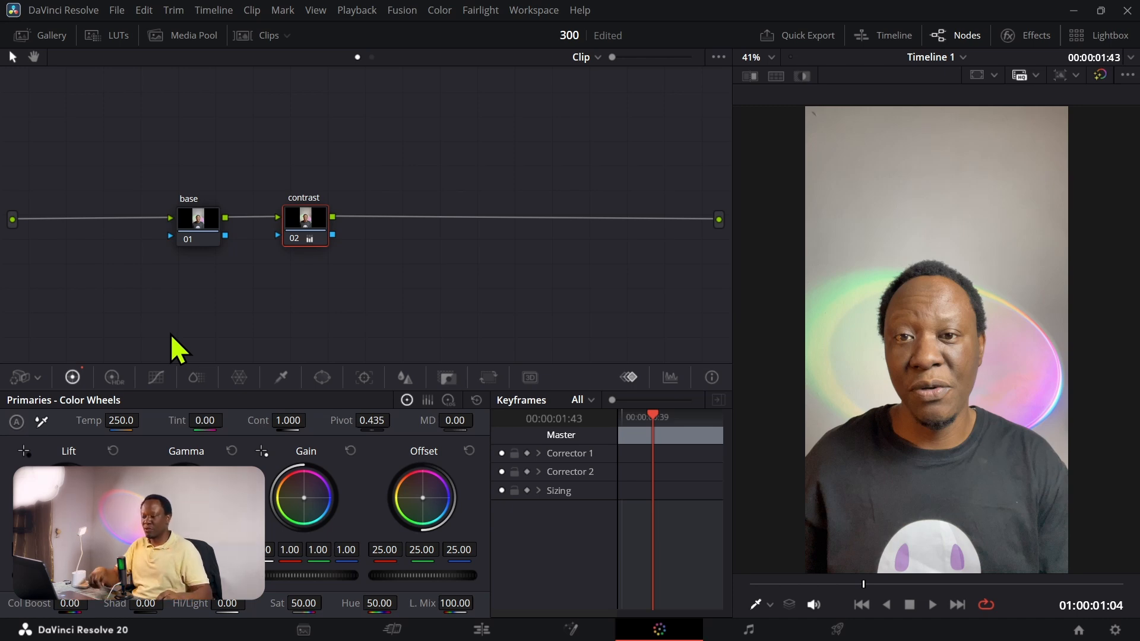
Step: Add a serial node after the contrast node and label it "white bal"
key(alt+s)
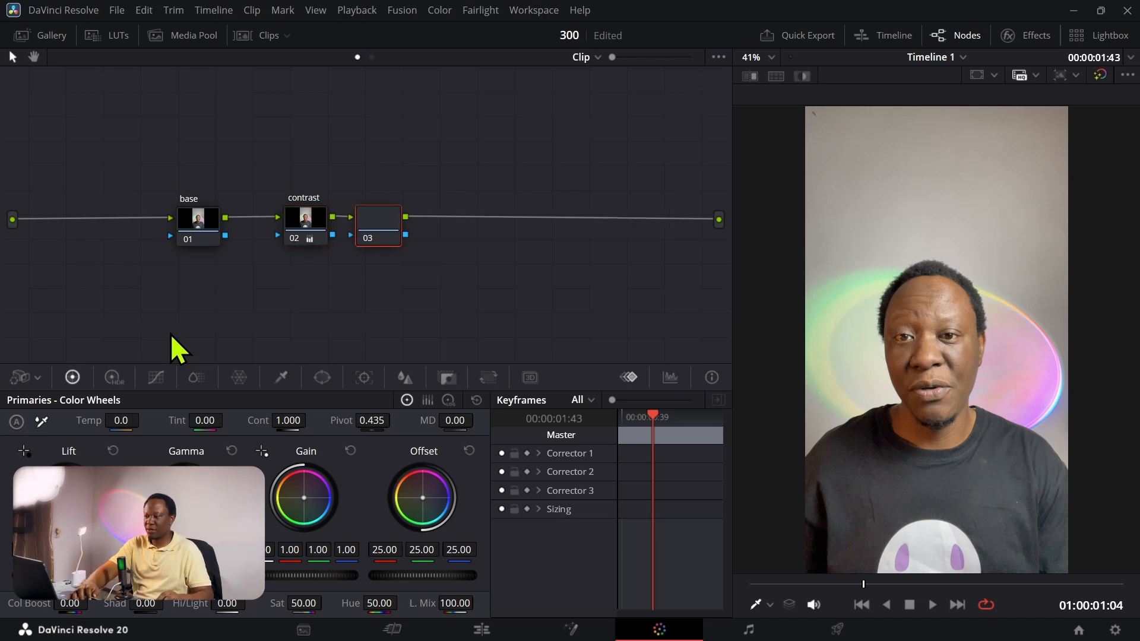
right_click(374, 230)
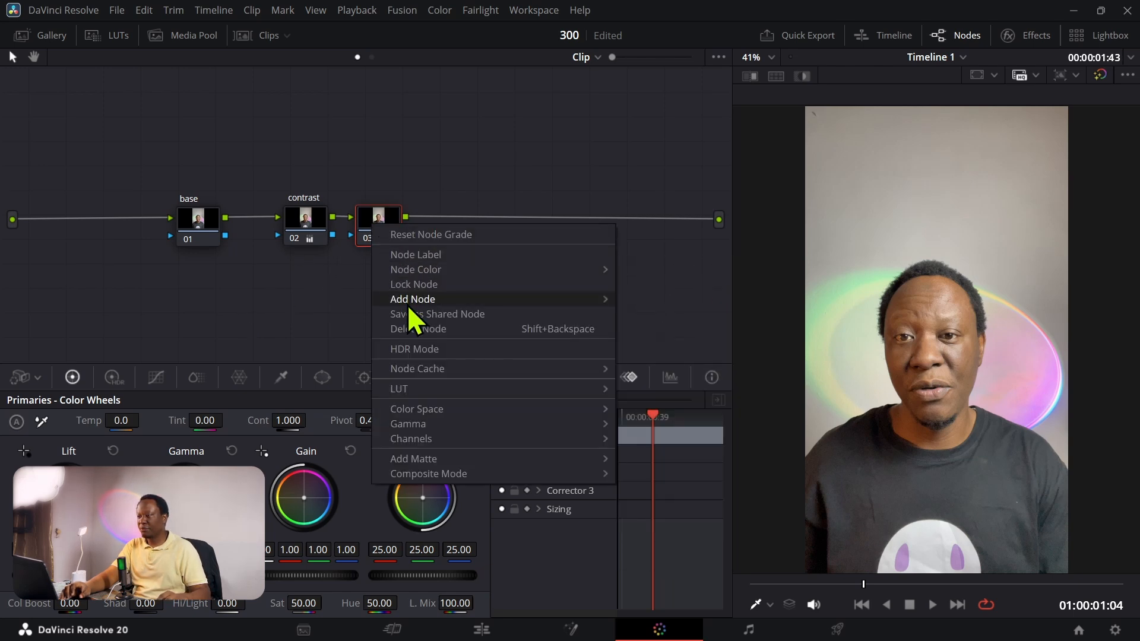
click(414, 260)
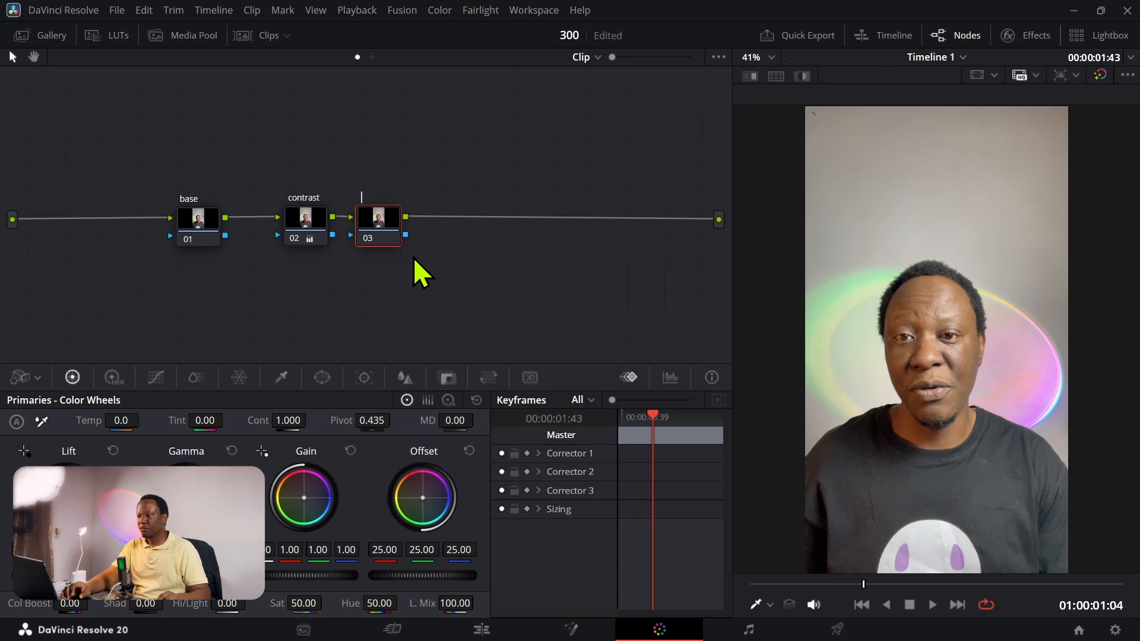
text(white bal)
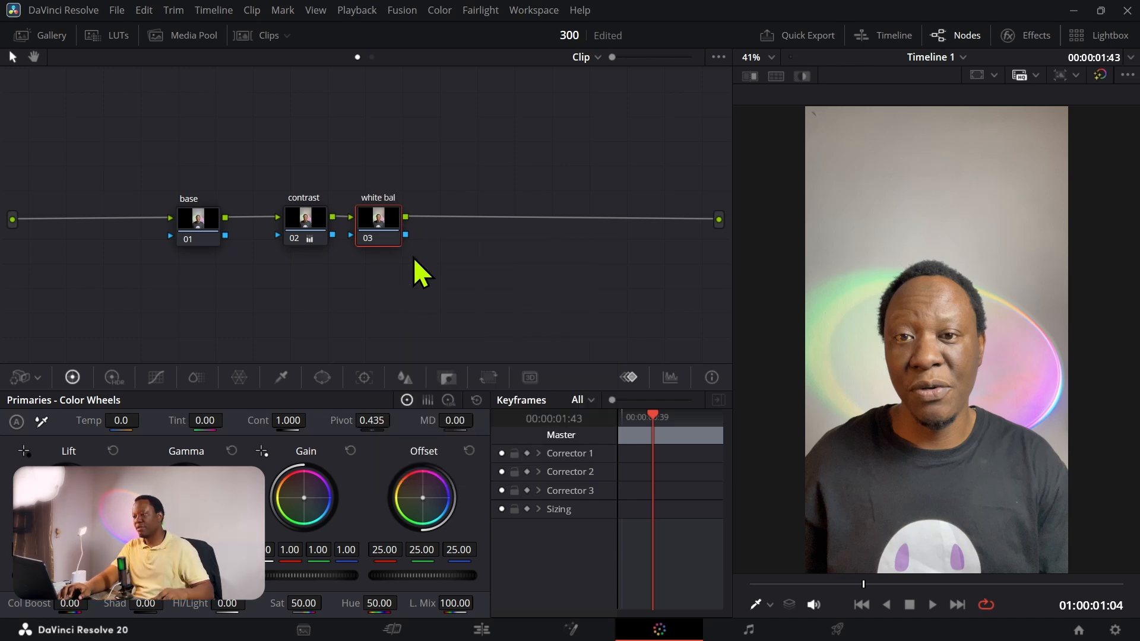
key(Return)
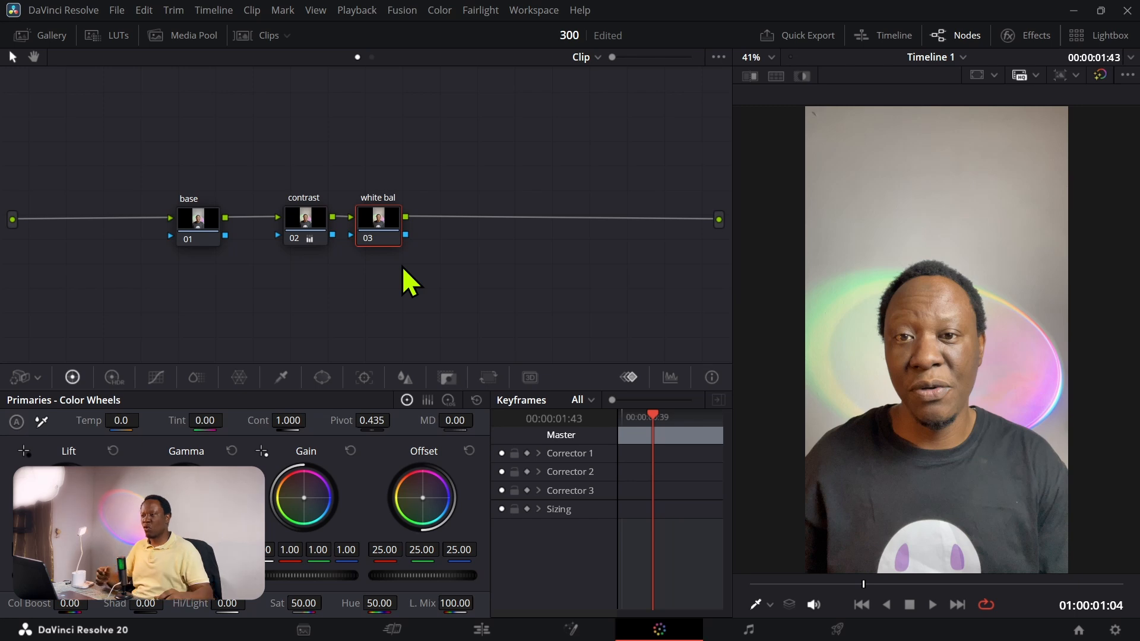
Step: Show the Parade scope, space out the white bal node, and slightly lower its Lift to darken the shadows
click(673, 378)
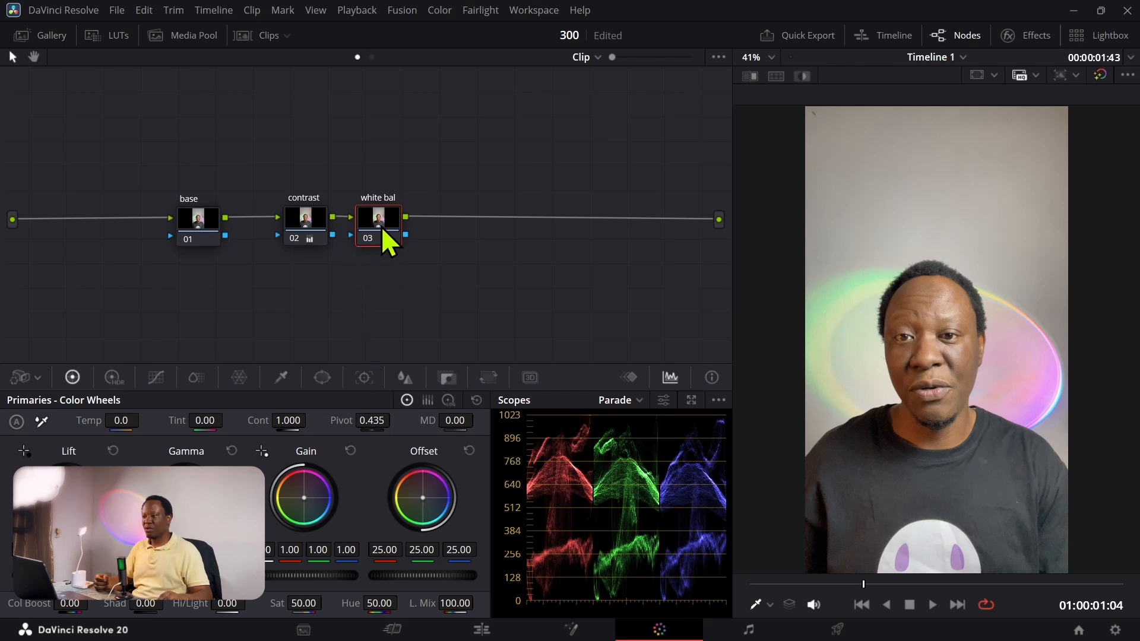
drag(380, 226, 400, 228)
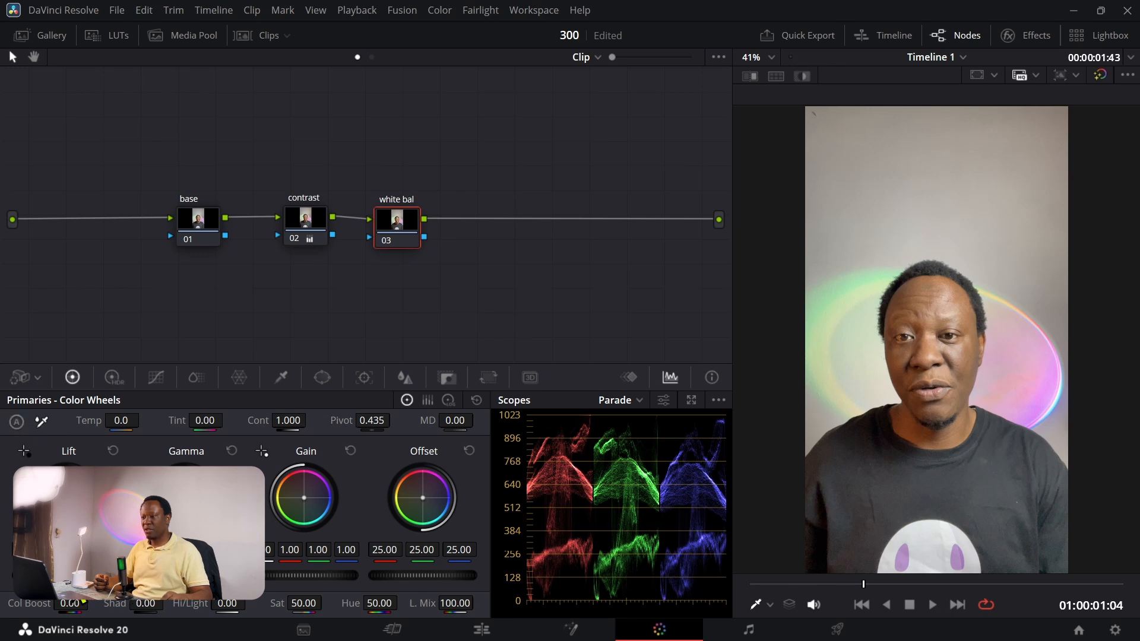
drag(76, 575, 66, 575)
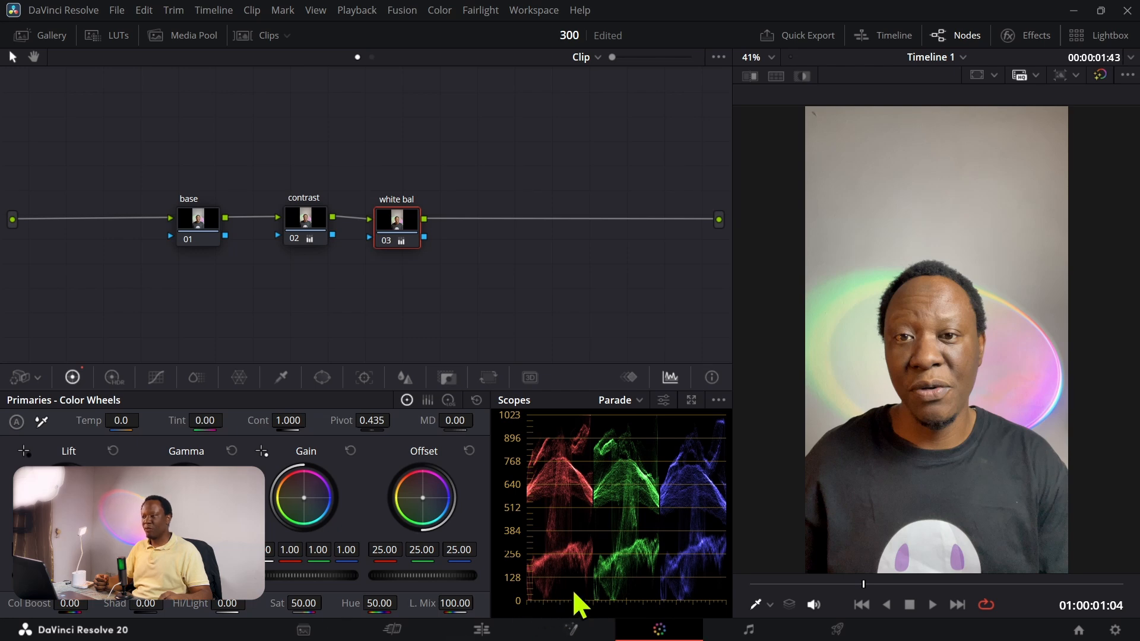
Step: Shape a gentle S-curve on the white bal node's custom curve, anchoring the midtones, lowering the shadows and slightly raising the highlights
click(156, 377)
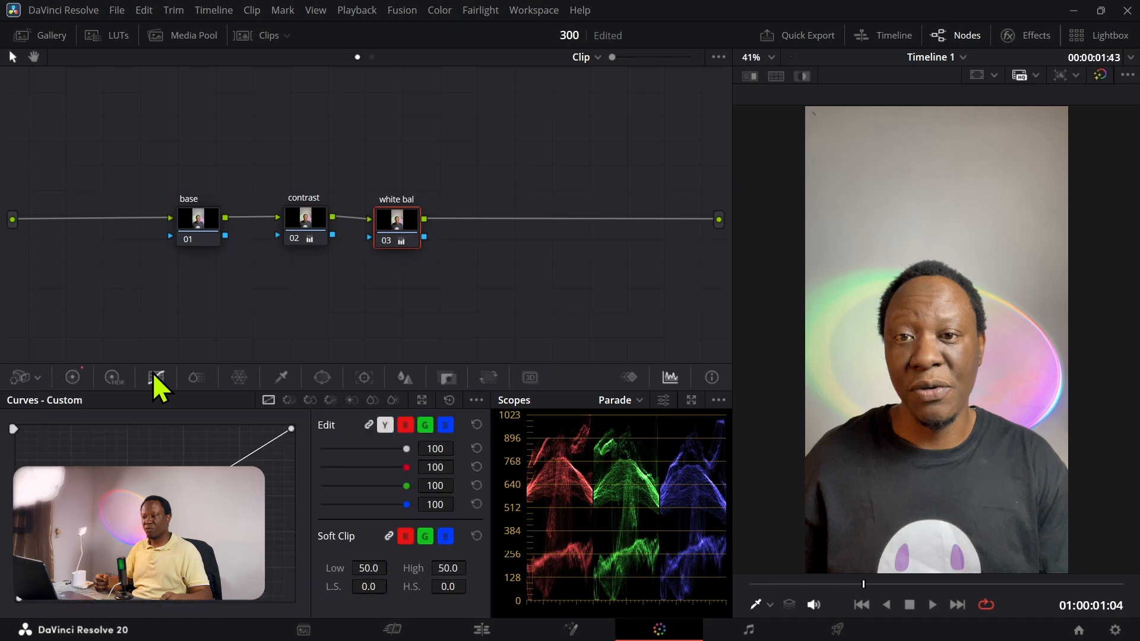
click(155, 514)
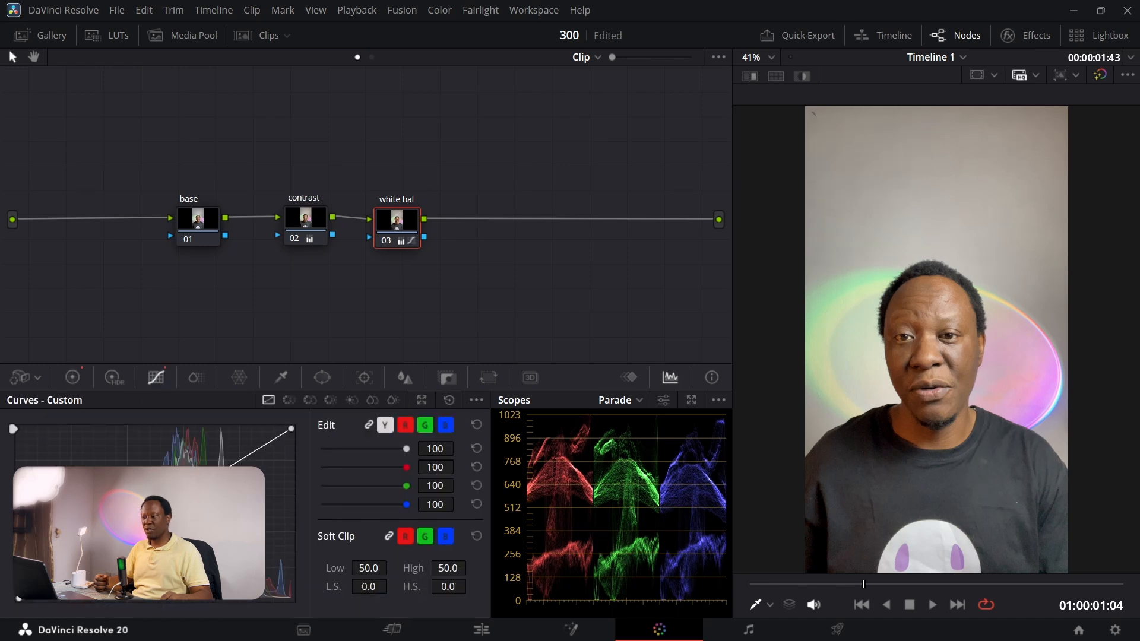
click(238, 462)
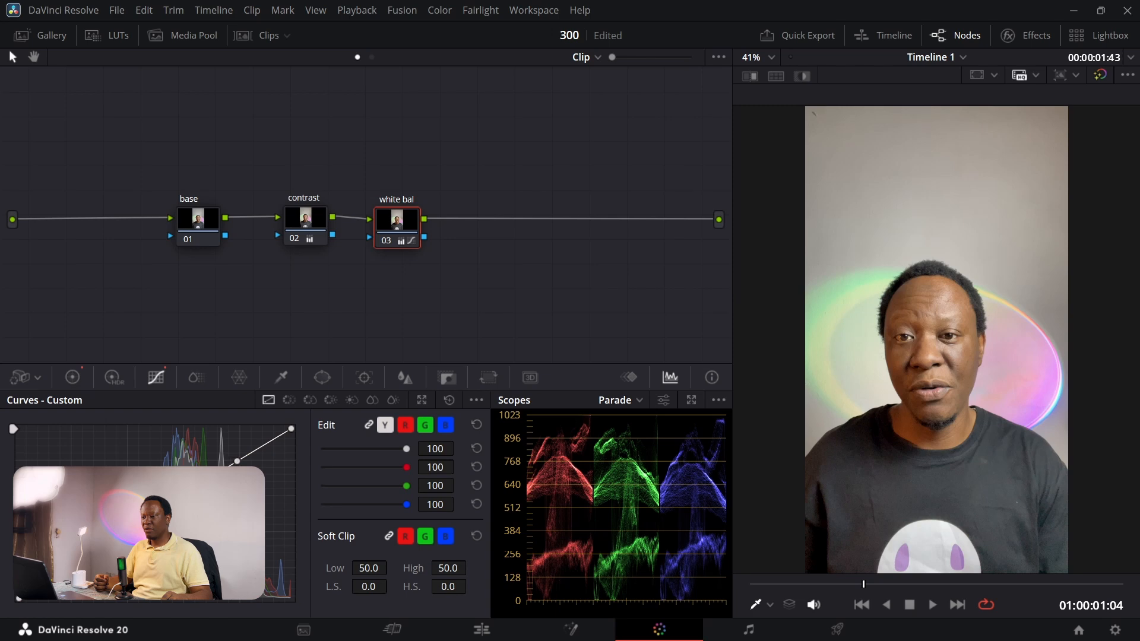
drag(95, 552, 97, 560)
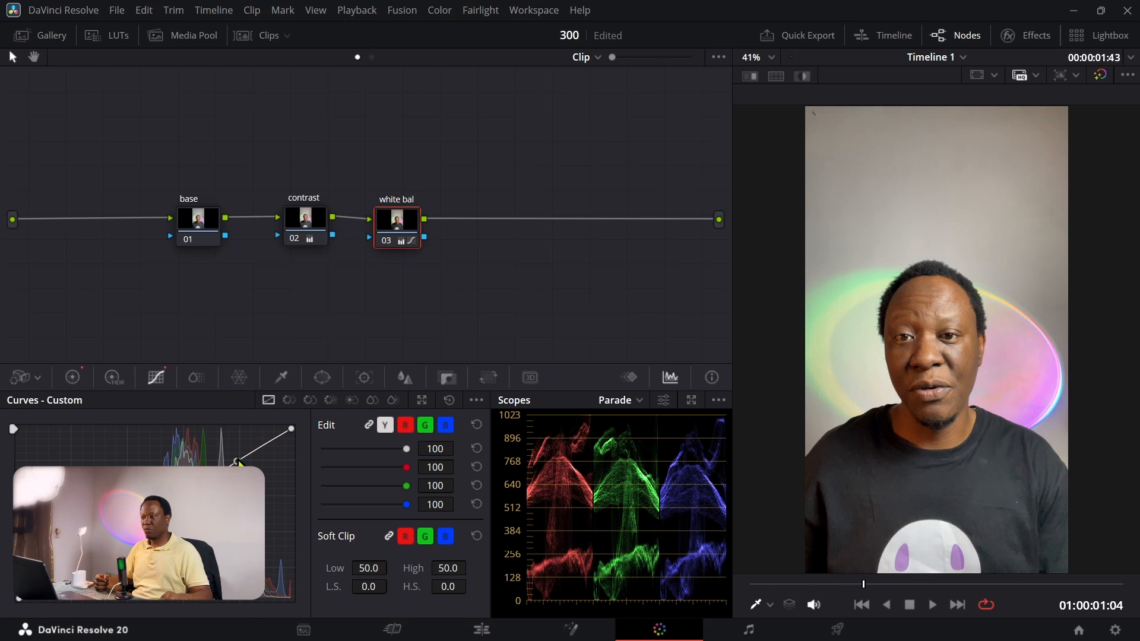
drag(237, 462, 234, 458)
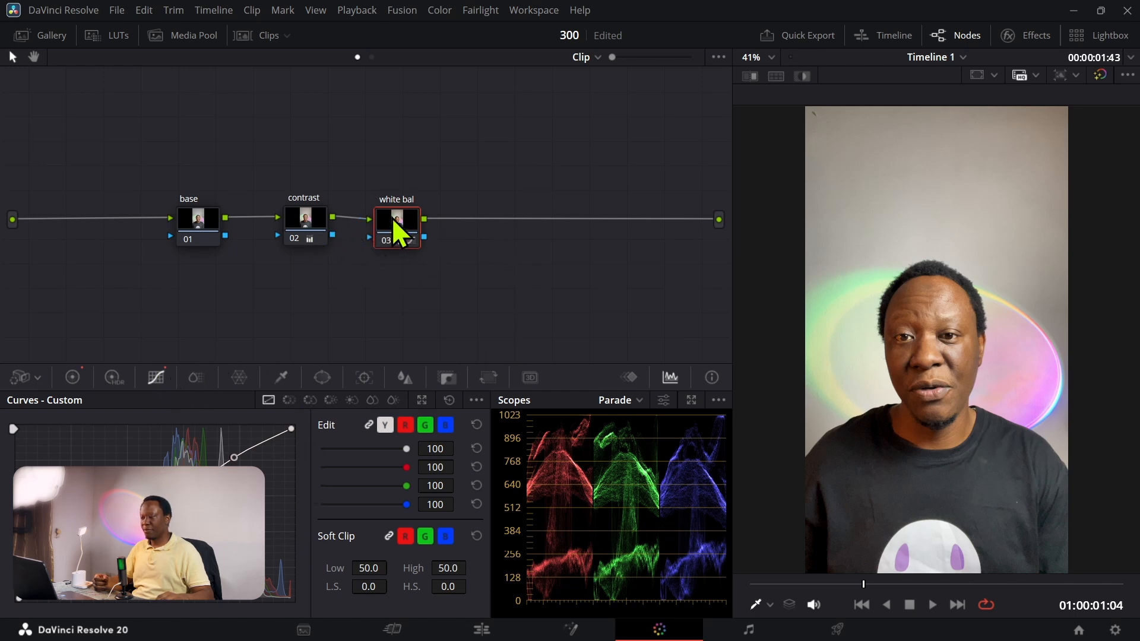
Step: Set the contrast node's saturation to 55.20 in the primary color wheels
click(306, 216)
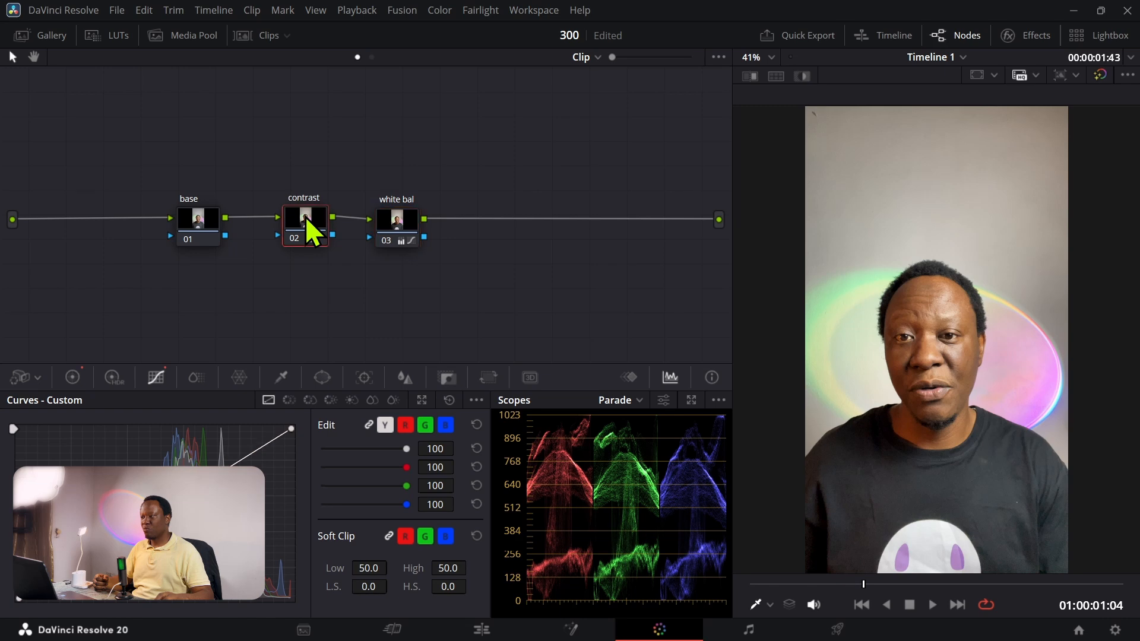
click(72, 378)
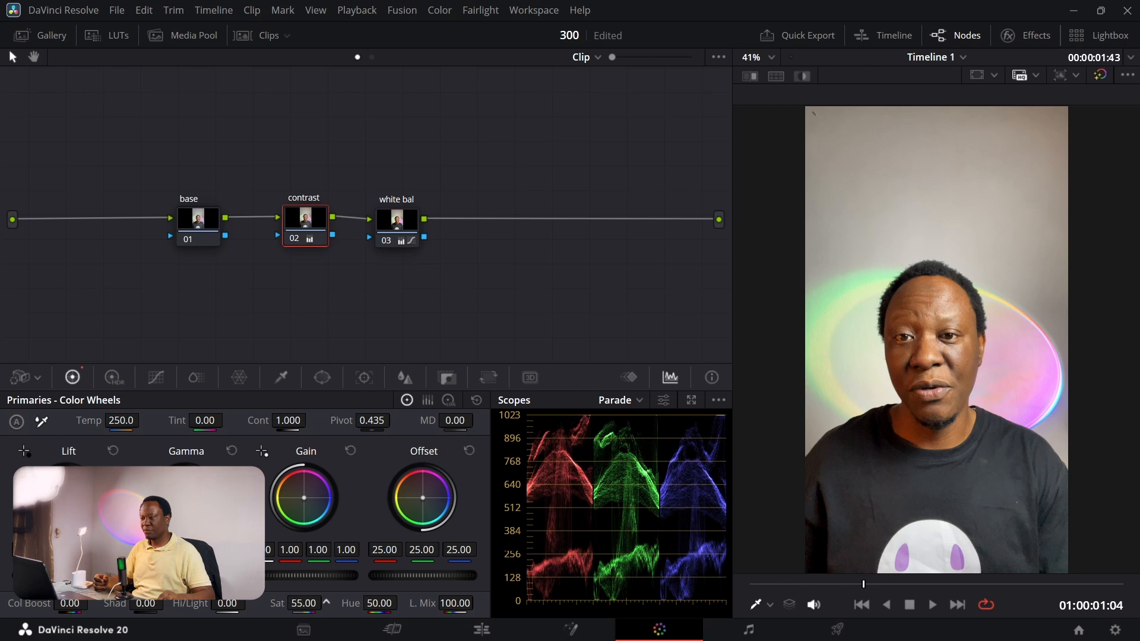
drag(326, 601, 304, 603)
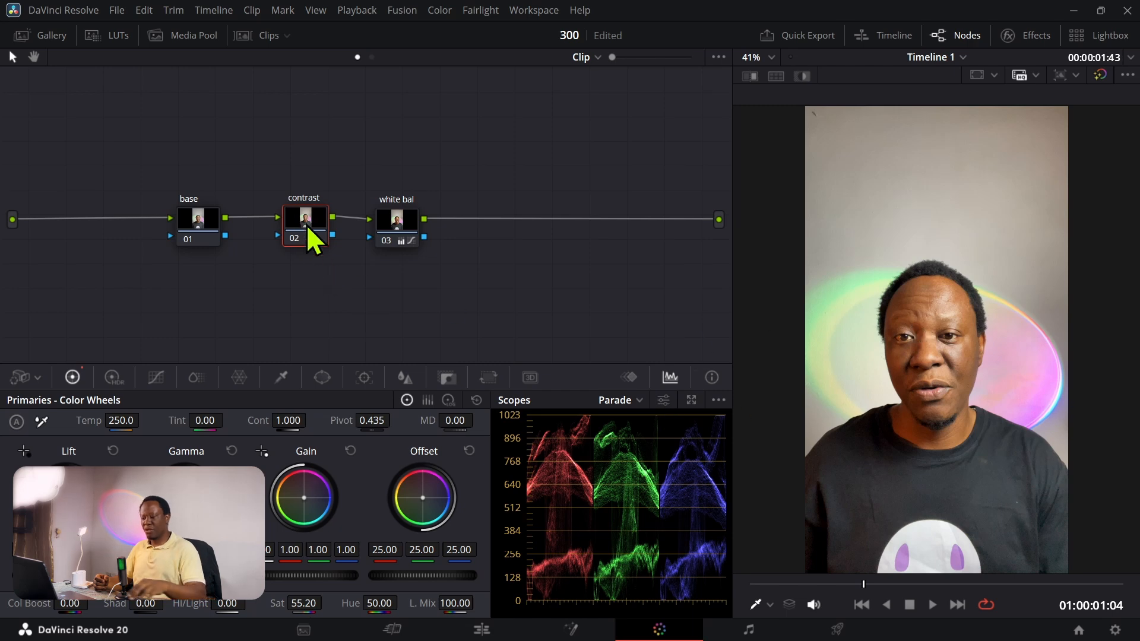
Step: Compare the image with the contrast node disabled and enabled, and set the node's pivot to 0.532
mouse_move(308, 227)
key(ctrl+d)
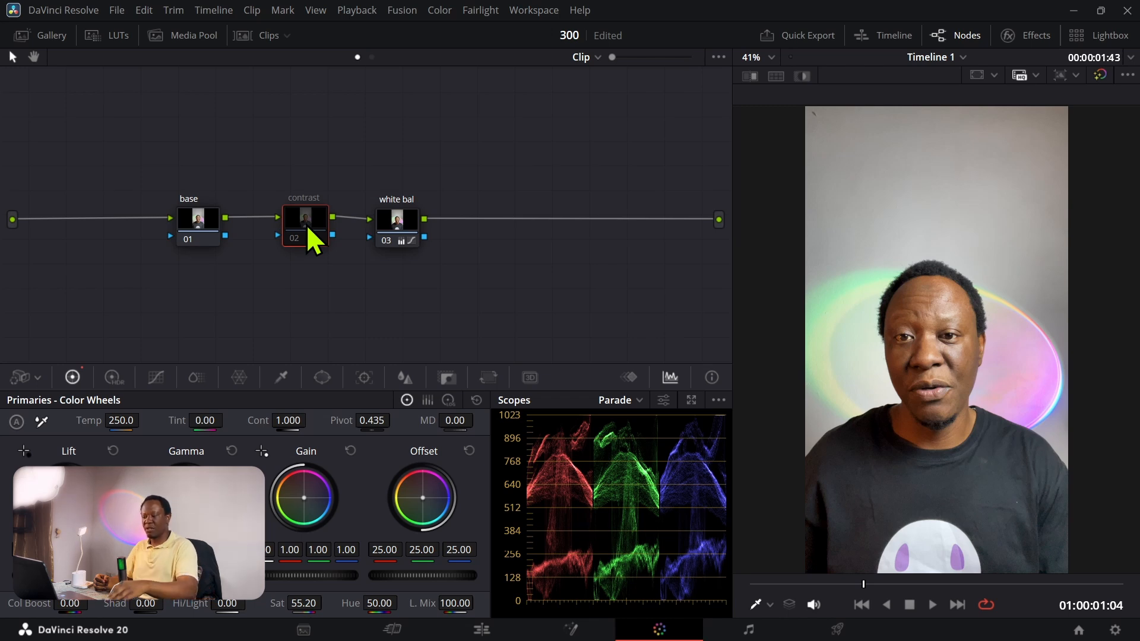
key(ctrl+d)
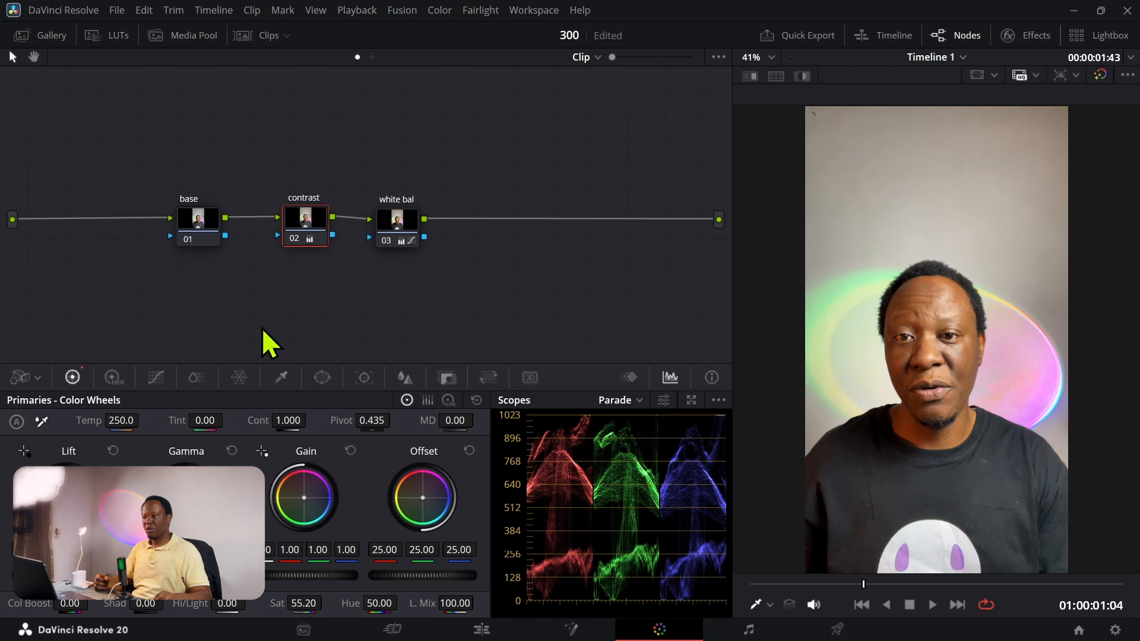
mouse_move(362, 418)
mouse_down()
mouse_move(424, 418)
mouse_move(375, 418)
mouse_up()
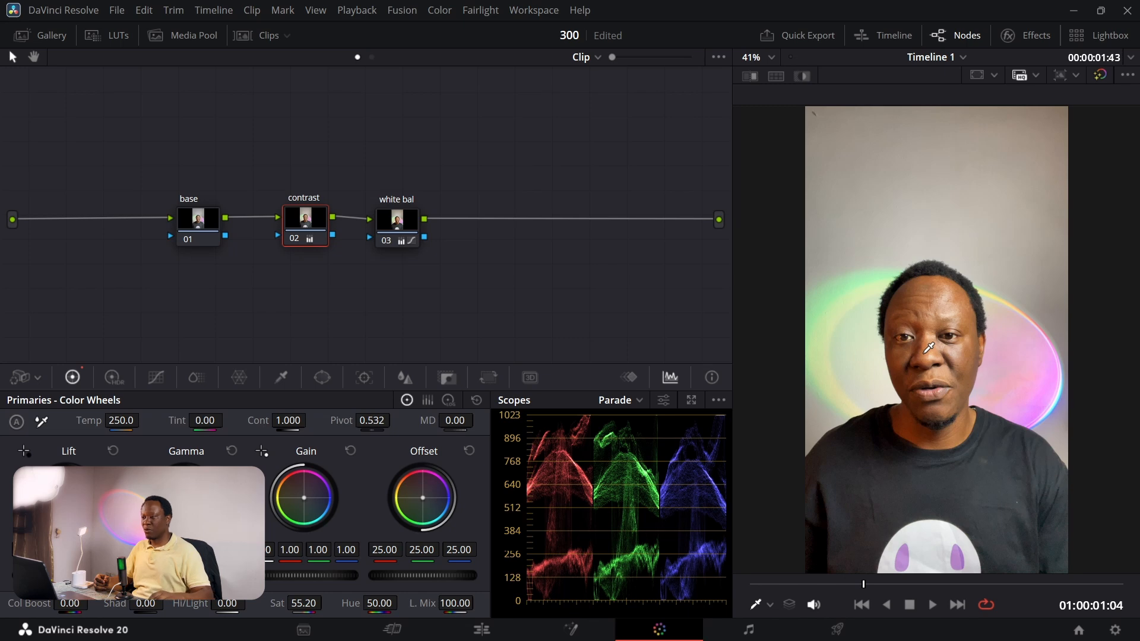
Step: Add a serial node after the white bal node and label it "left side sat"
click(417, 219)
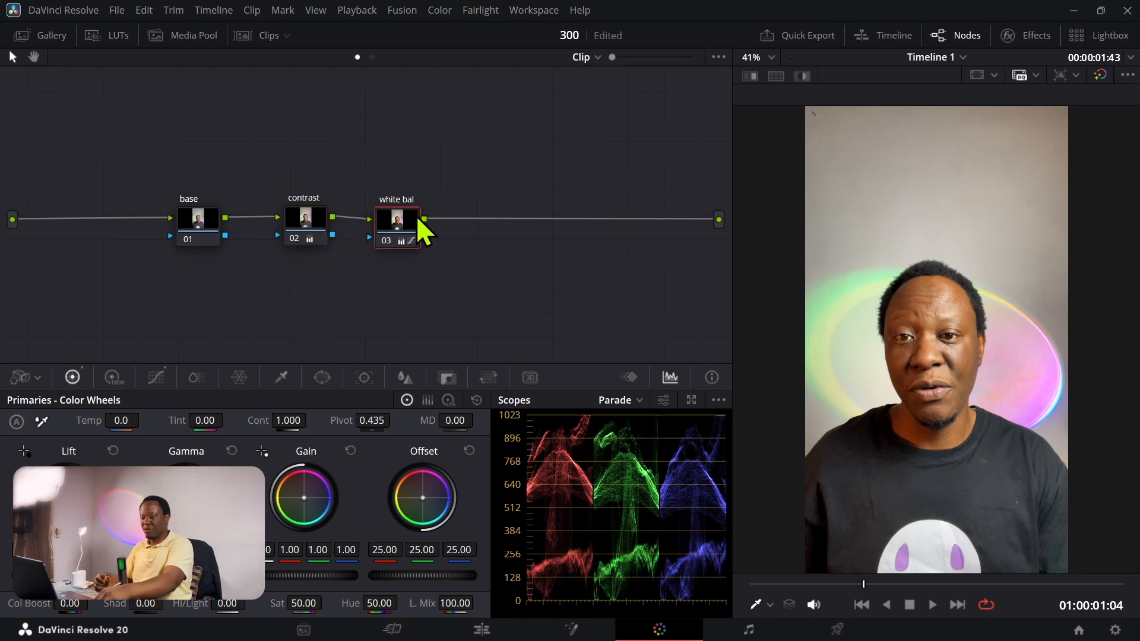
key(alt+s)
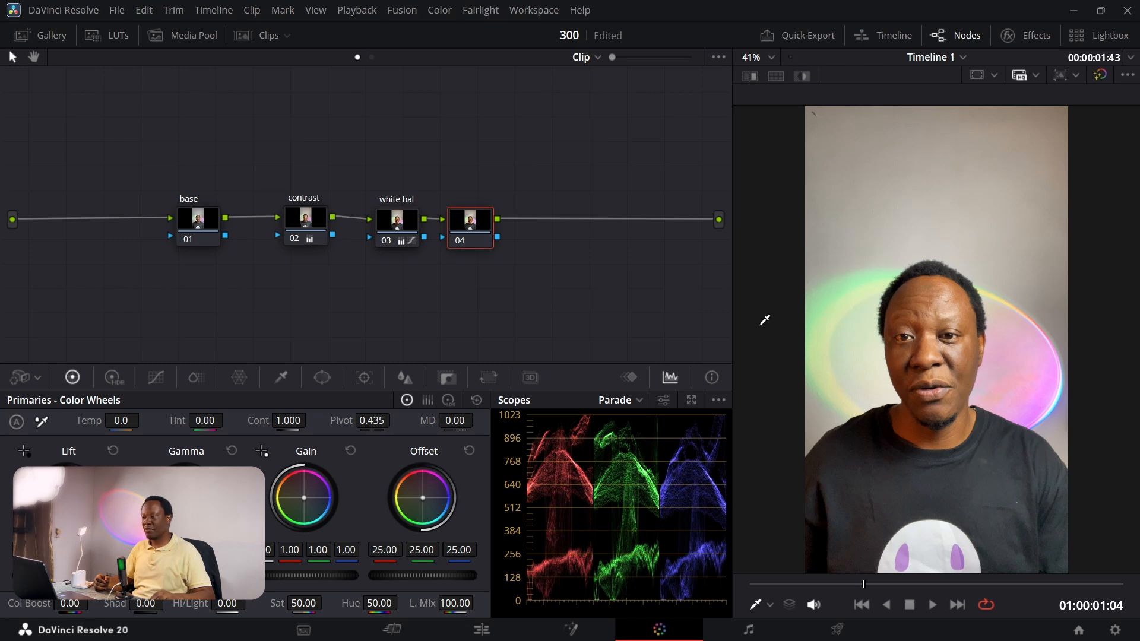
right_click(468, 217)
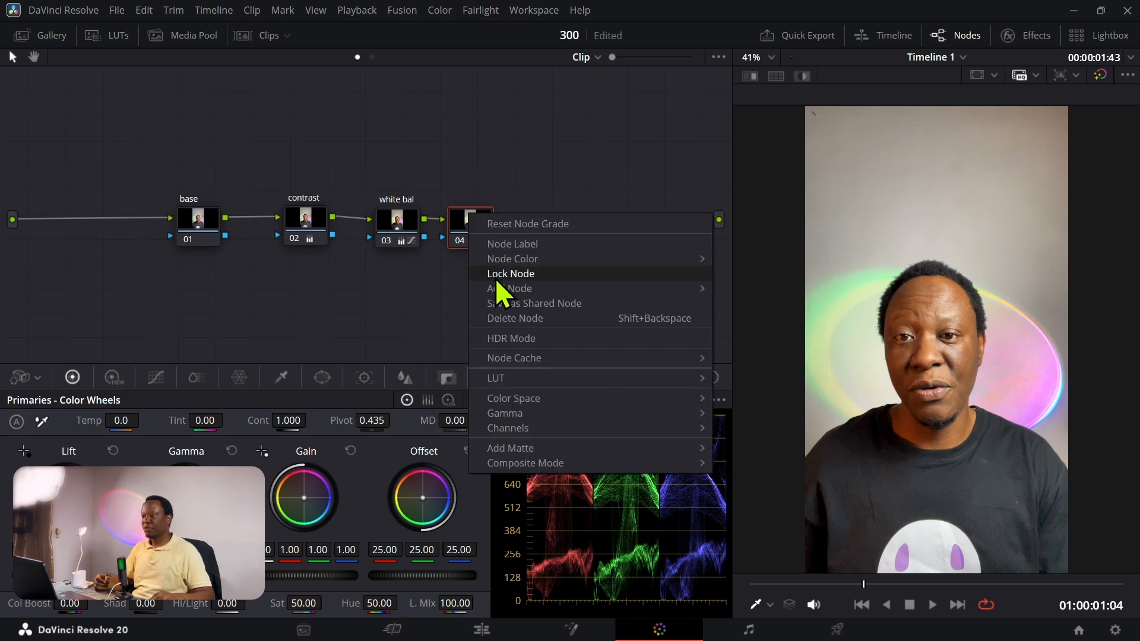
click(496, 245)
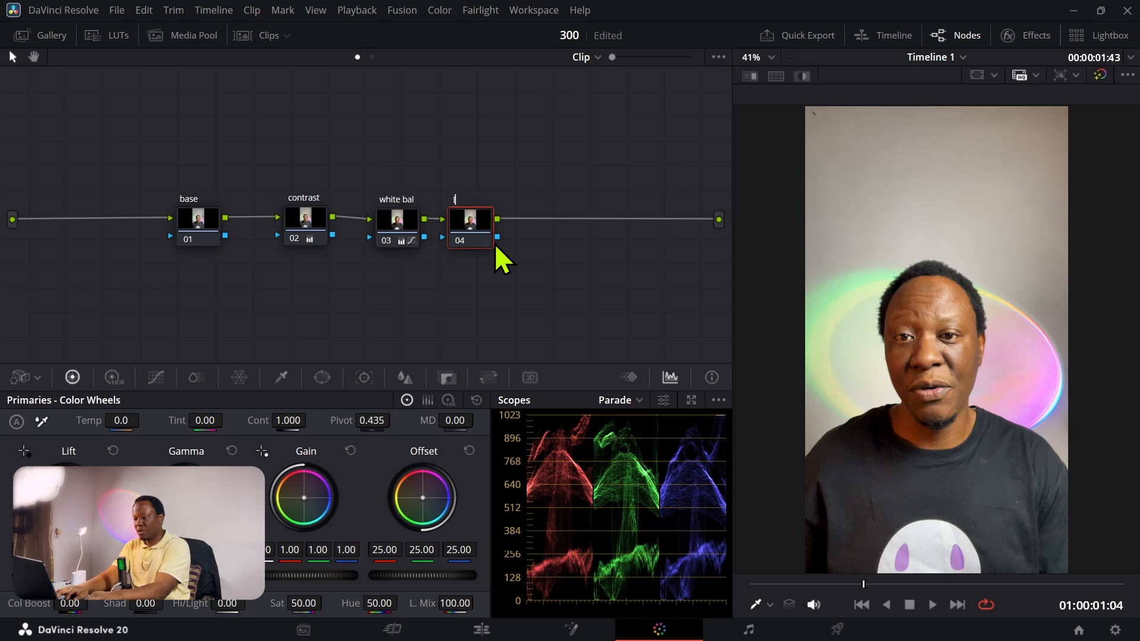
text(left side sat)
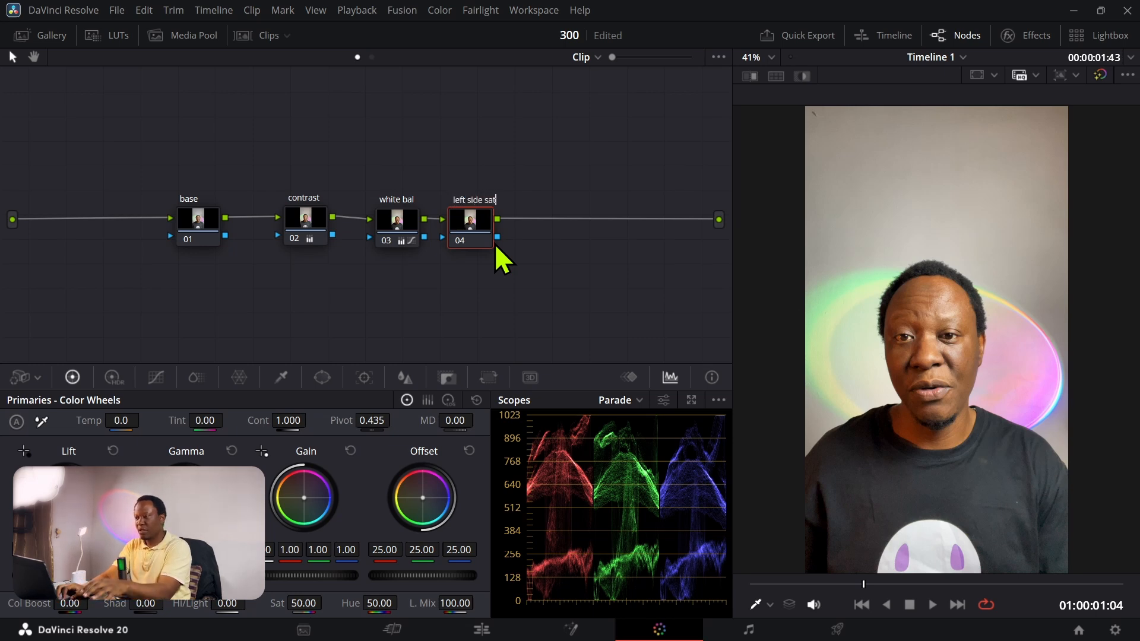
key(Return)
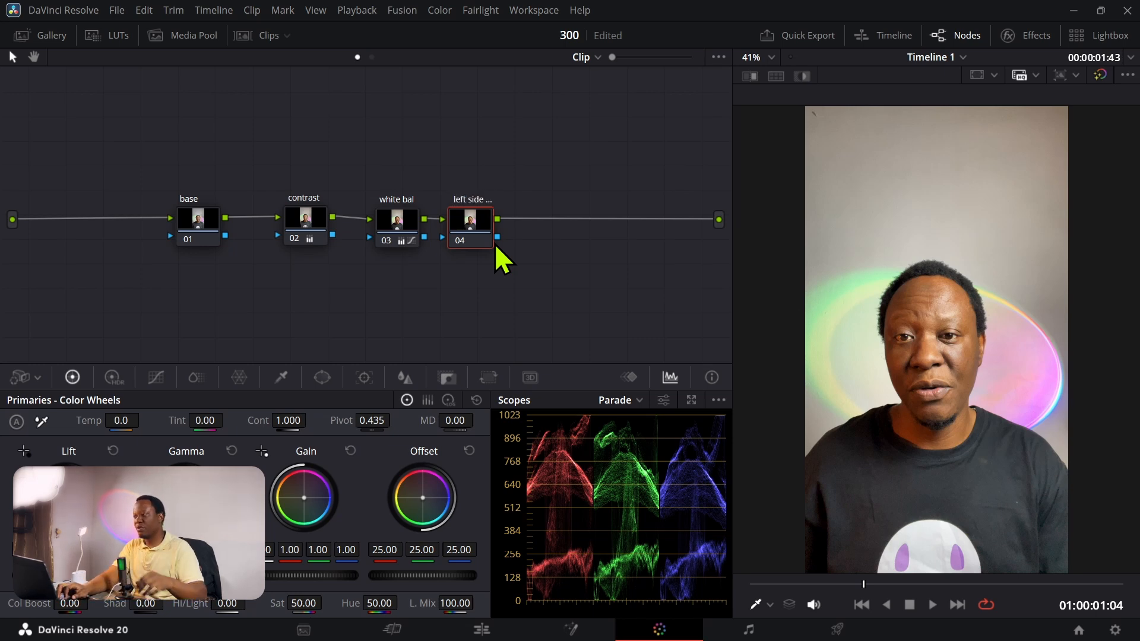
Step: Draw a closed curve power window on the left side sat node around the green glow left of the man's head
click(322, 377)
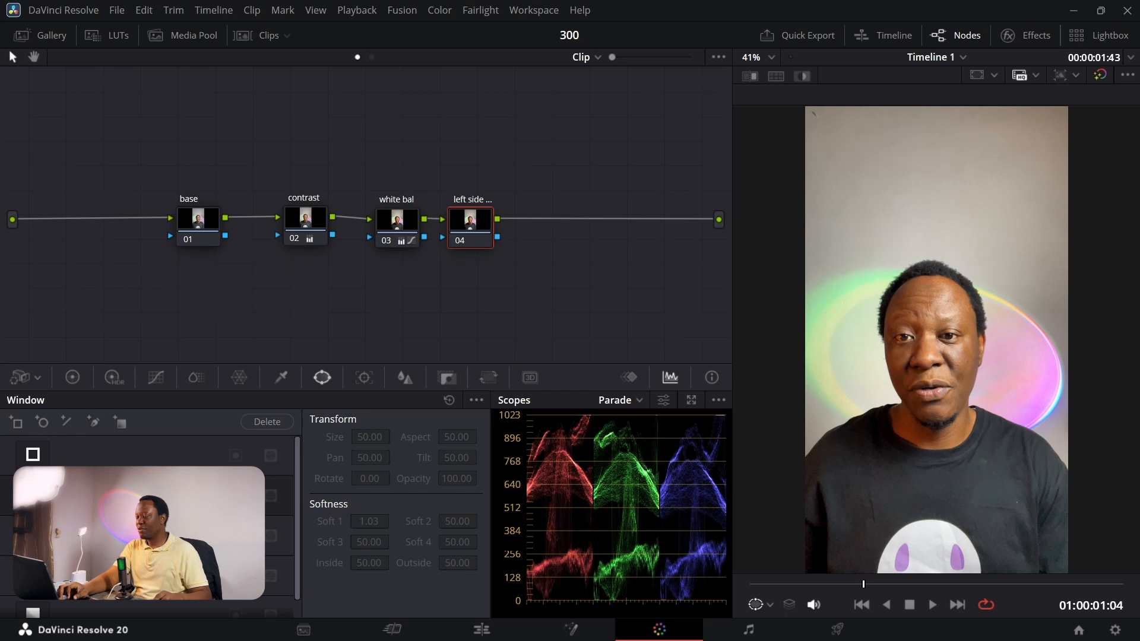
click(33, 575)
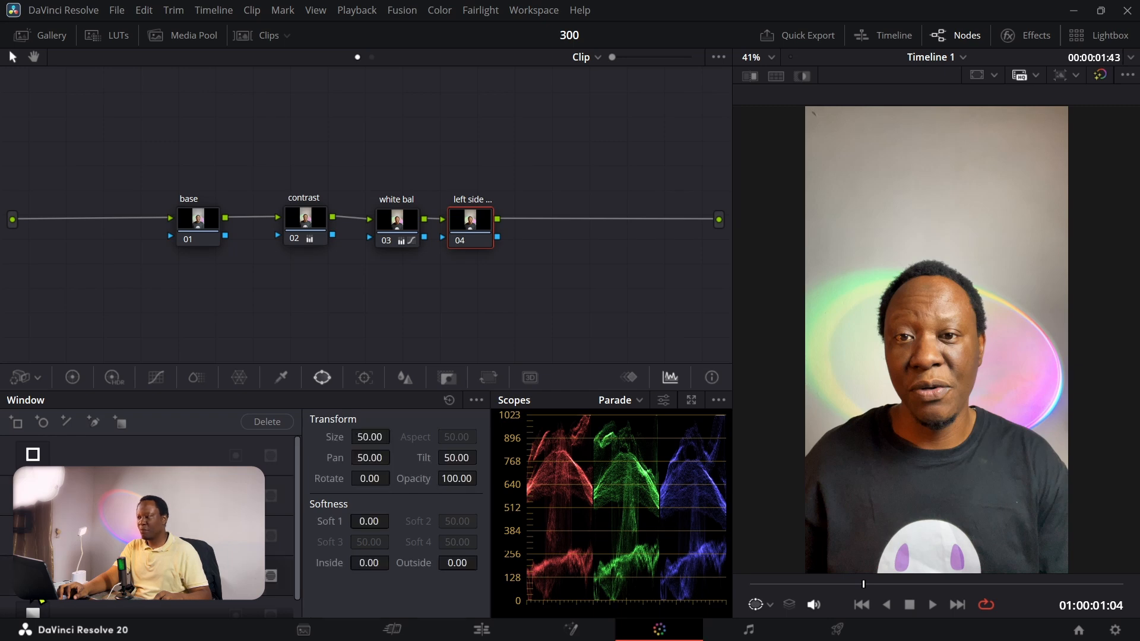
click(894, 264)
click(798, 295)
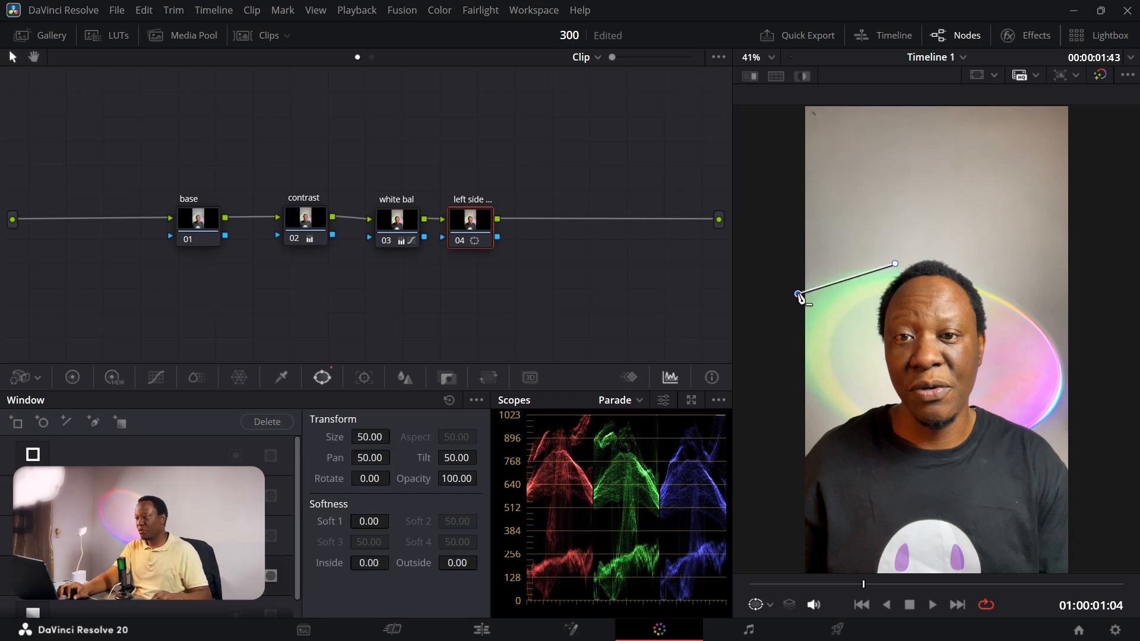
click(804, 443)
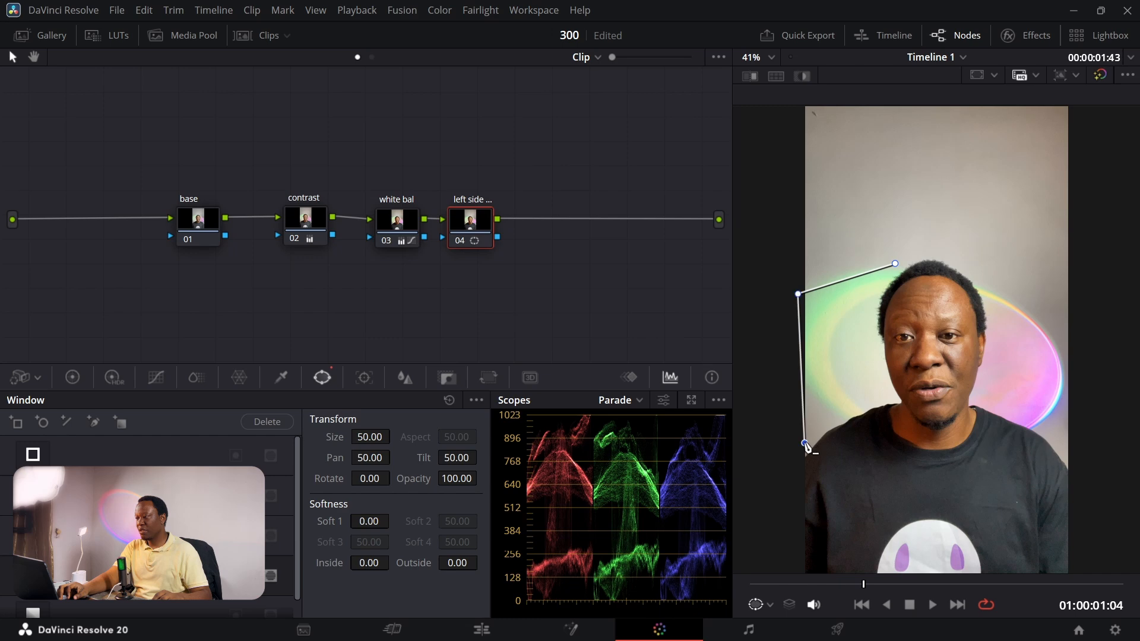
click(885, 393)
click(871, 305)
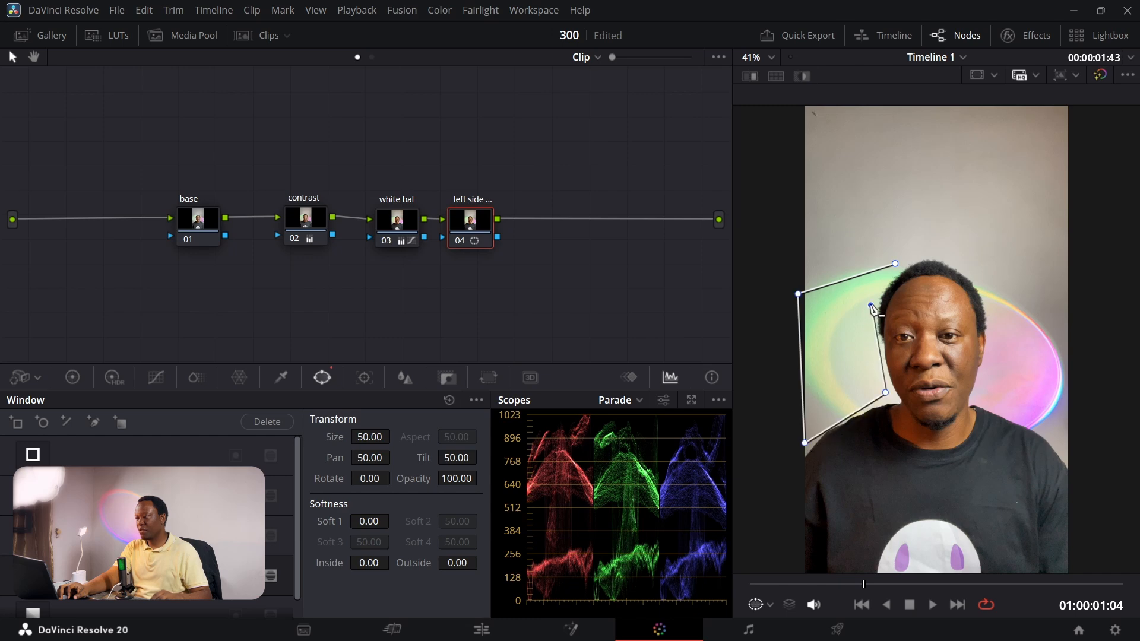
click(895, 264)
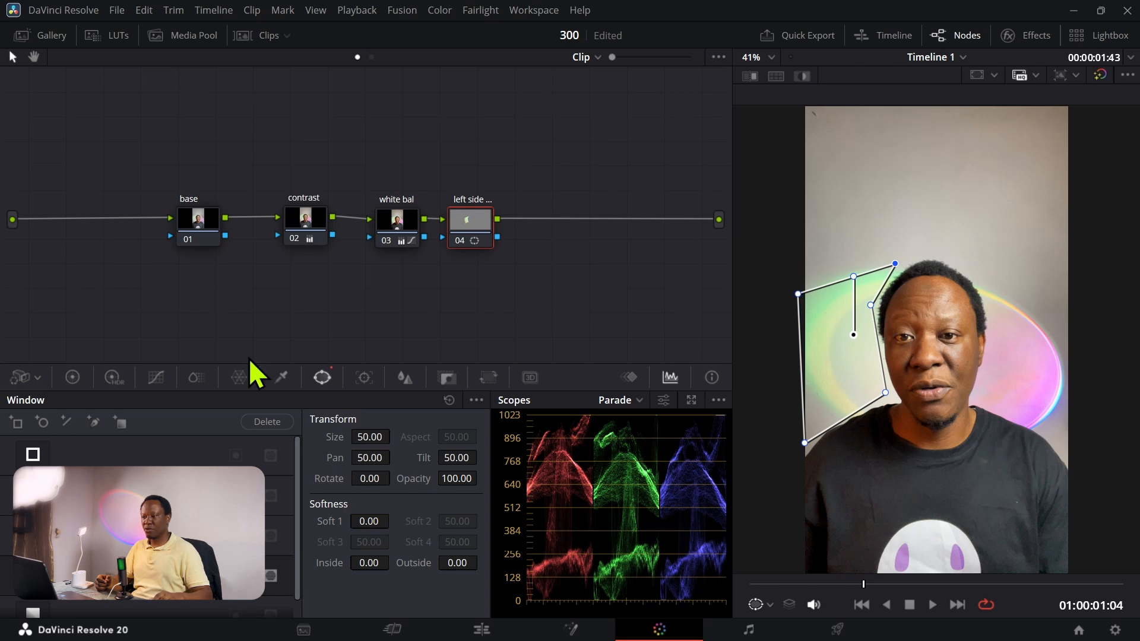
Step: Set the left side sat node's saturation to 61.20 and adjust its blur radius
click(72, 378)
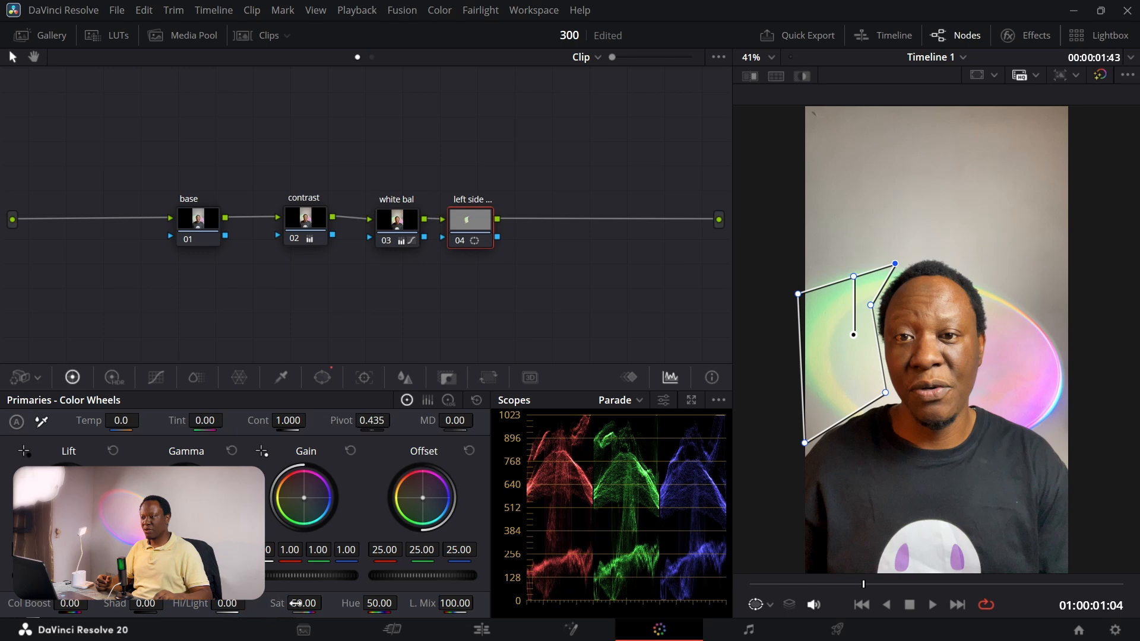
drag(304, 603, 329, 603)
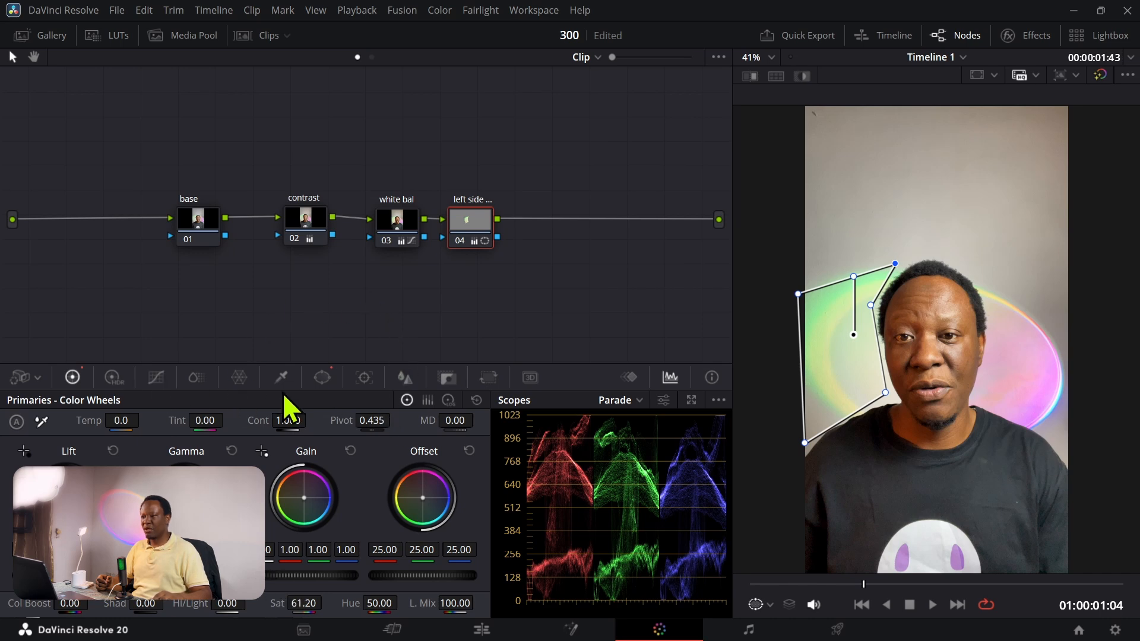
click(405, 380)
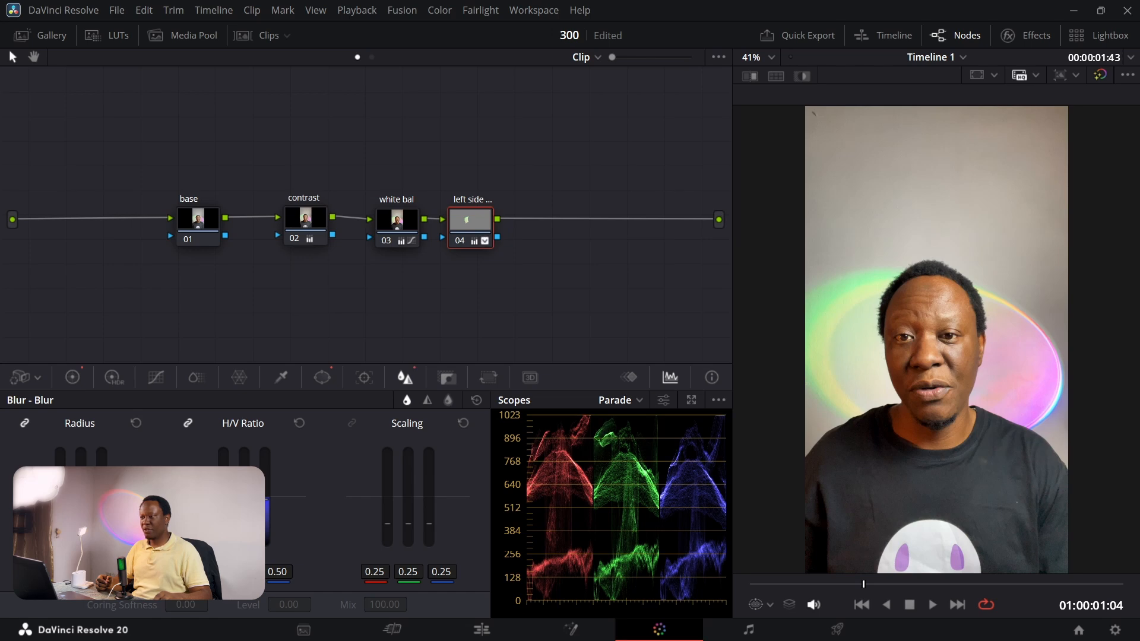
Step: Compare the image with the left side sat node disabled and enabled
key(ctrl+d)
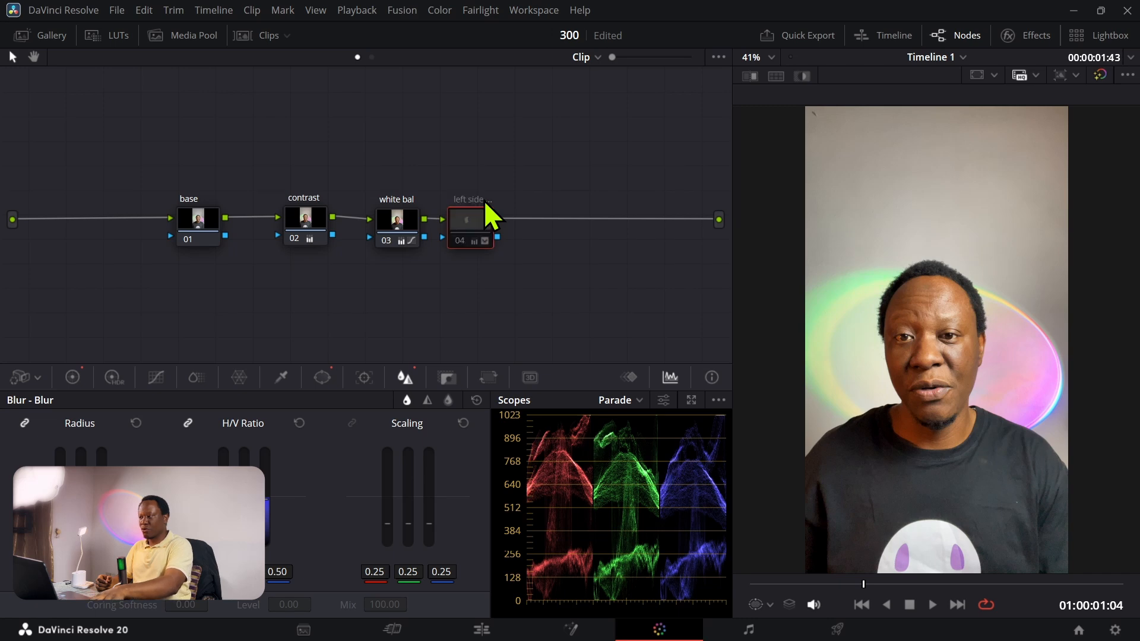
key(ctrl+d)
key(ctrl+d)
key(ctrl+d)
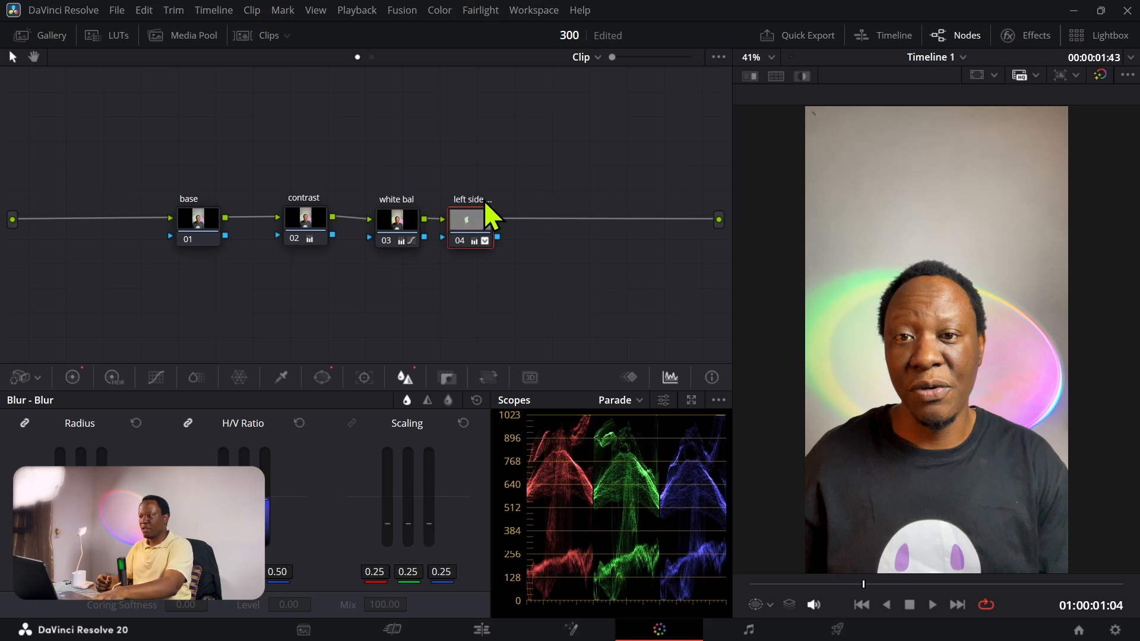
key(ctrl+d)
key(ctrl+d)
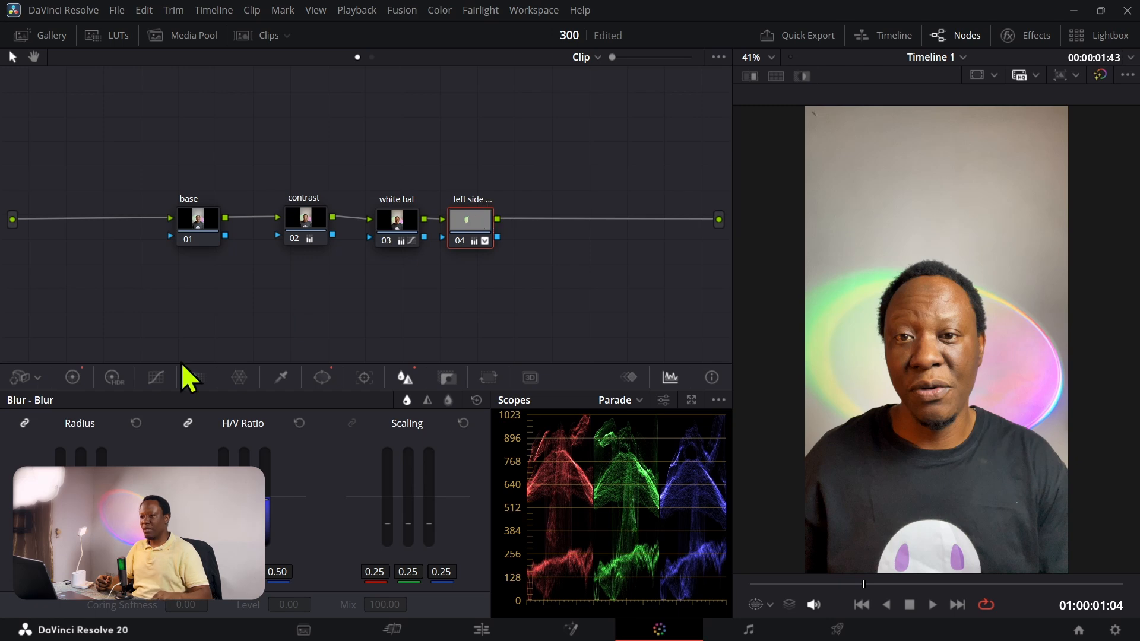
Step: Shift the left side sat node's gain toward green, with red 0.94, green 1.03 and blue 0.84
click(74, 378)
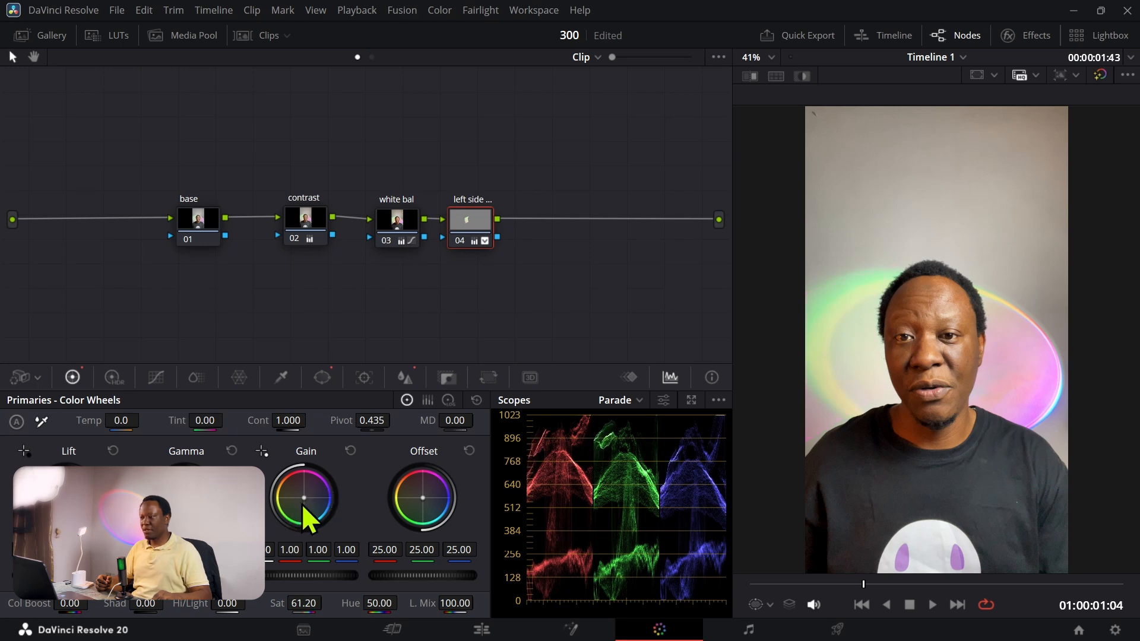
drag(304, 497, 302, 499)
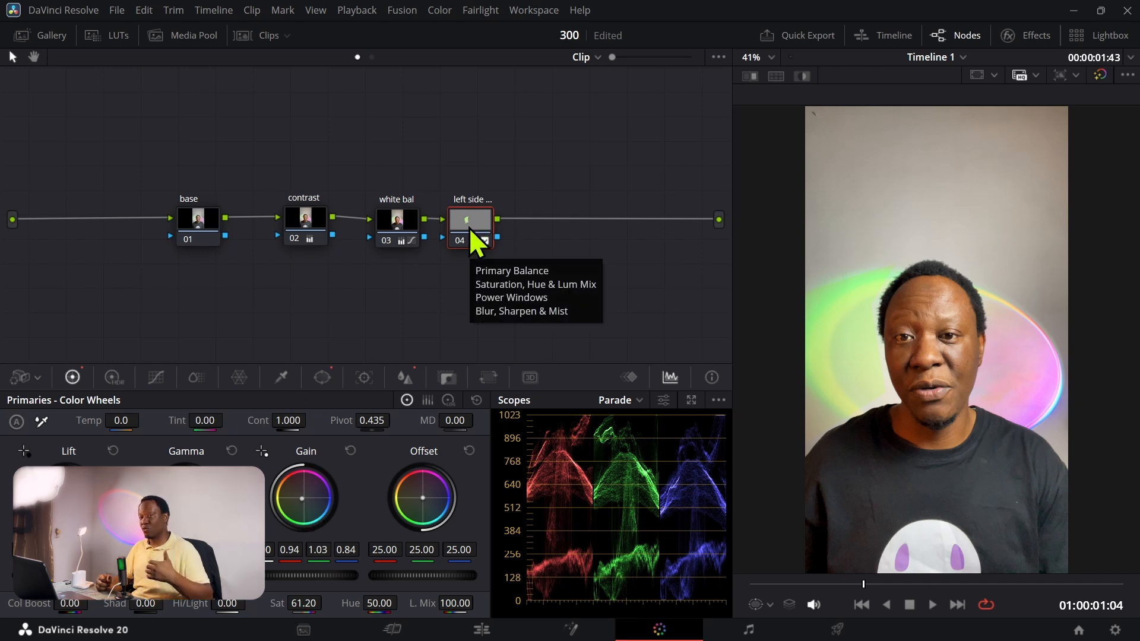
Step: Add a serial node after the left side sat node and label it "right side"
key(alt+s)
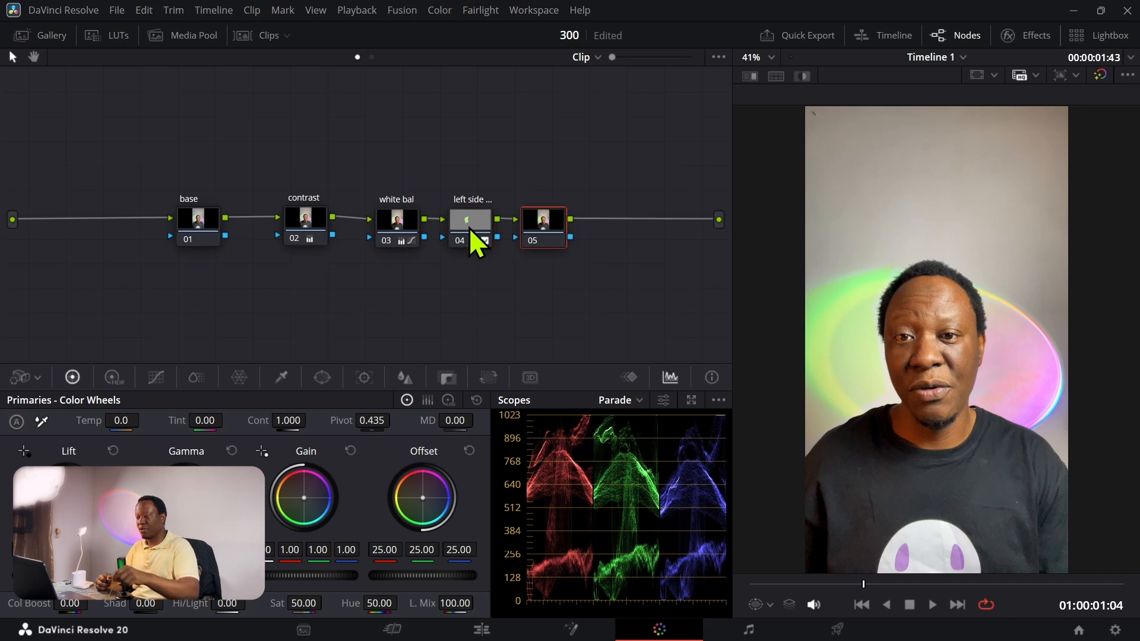
right_click(550, 235)
click(567, 257)
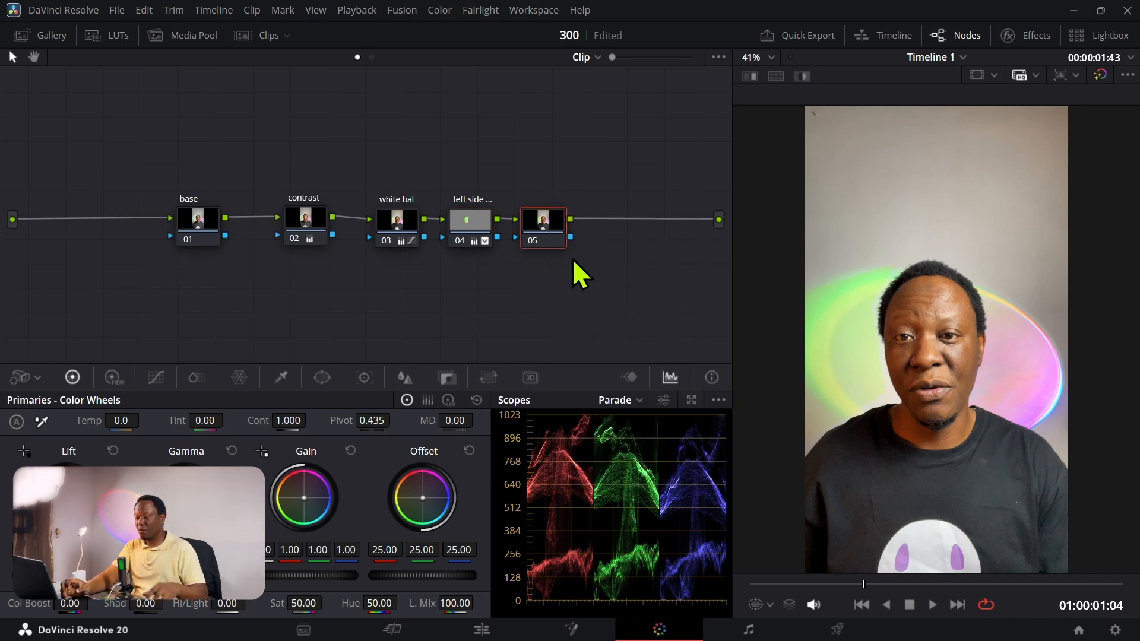
text(right side)
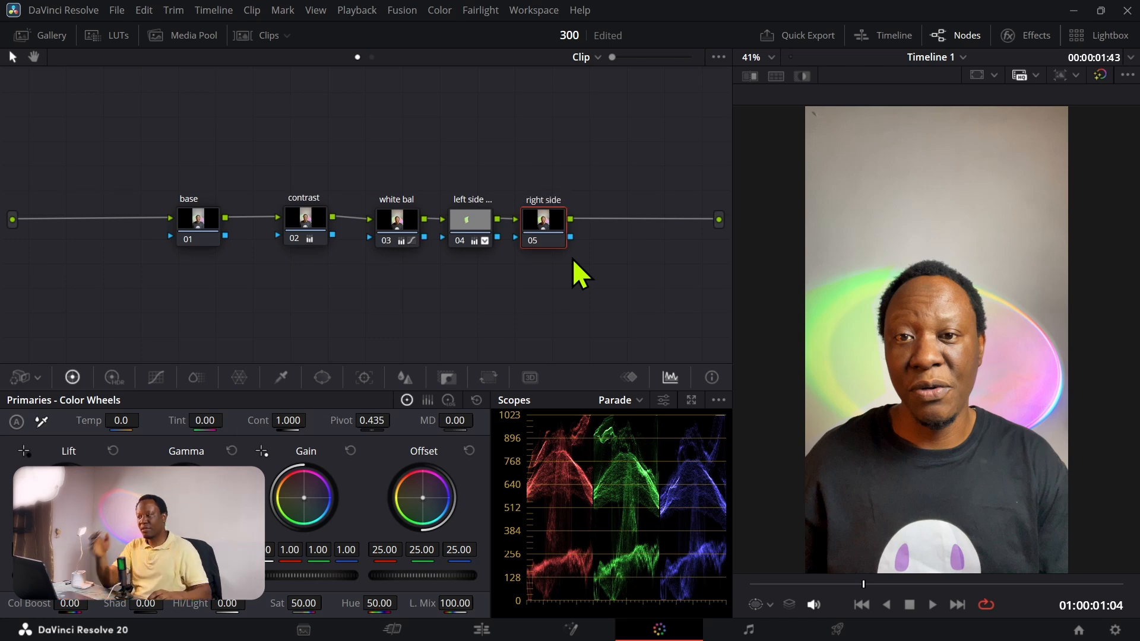
key(Return)
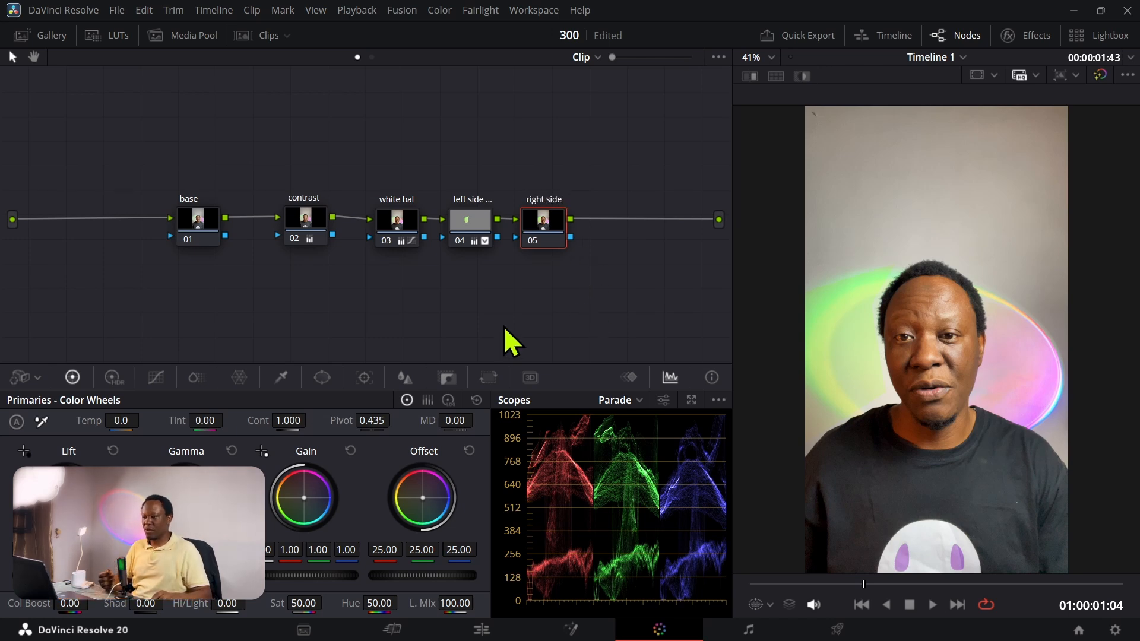
Step: Draw a closed curve power window on the right side node around the pink glow right of the man's head
click(322, 378)
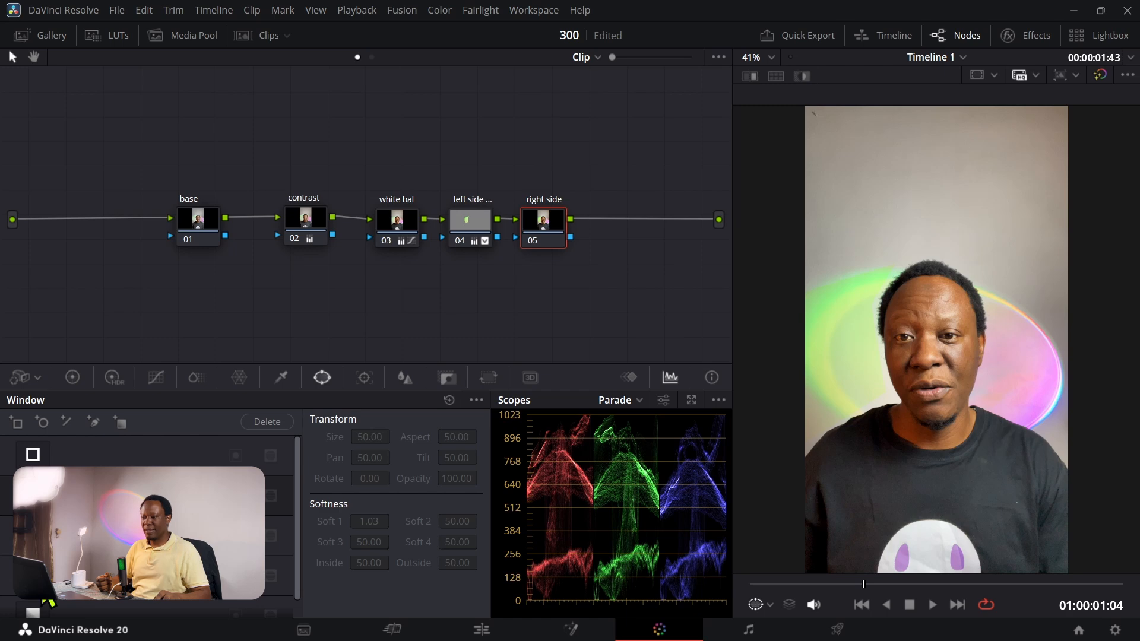
click(35, 576)
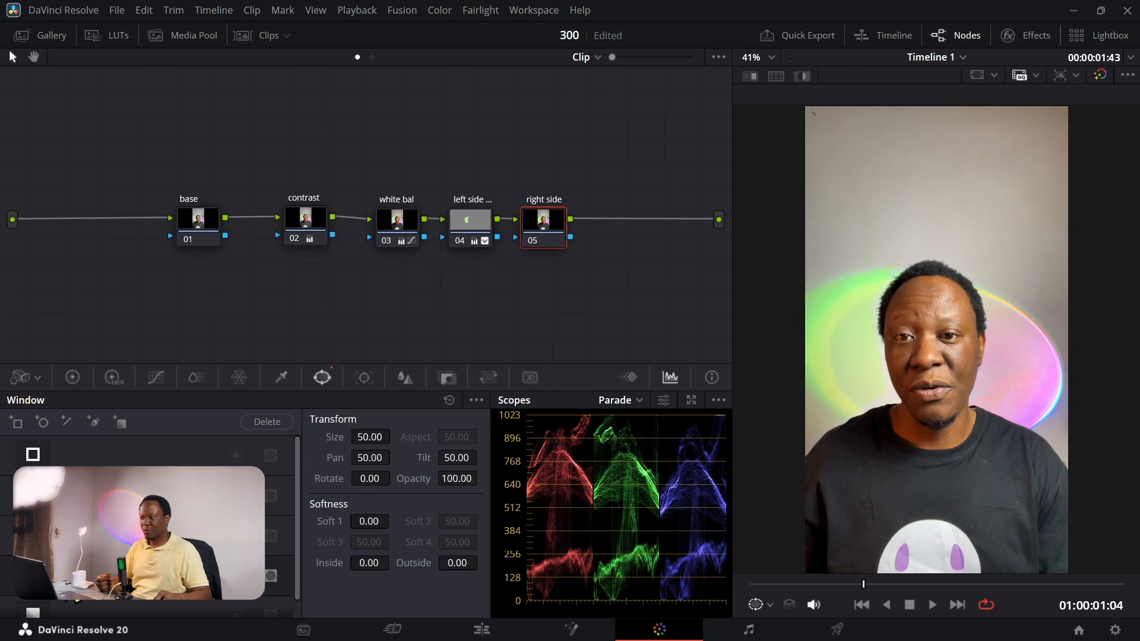
click(977, 276)
click(989, 343)
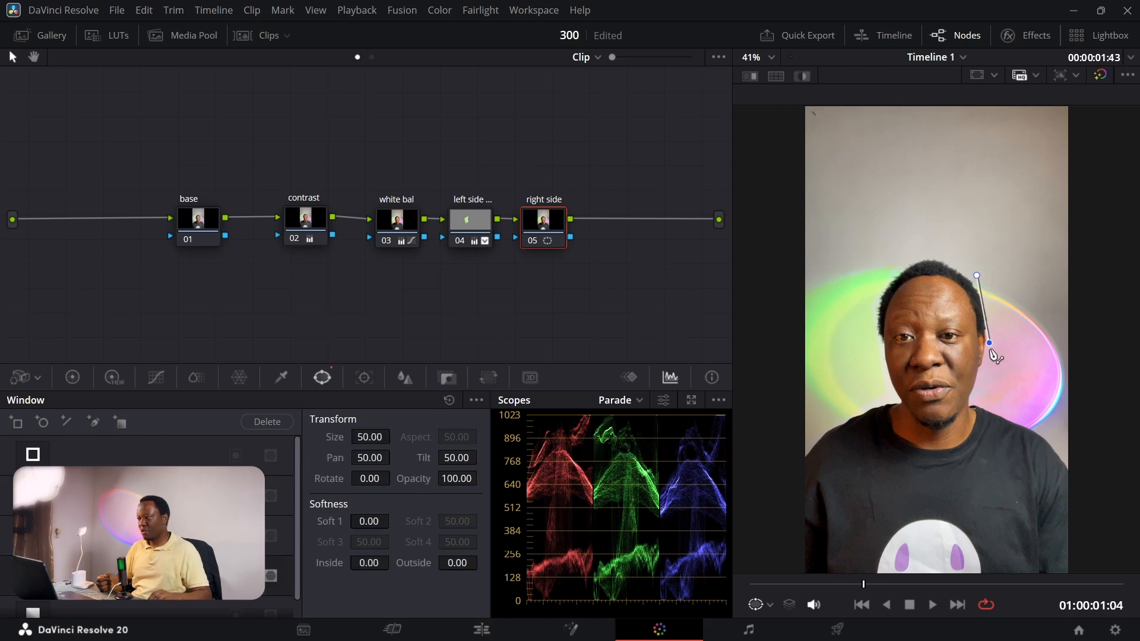
click(975, 402)
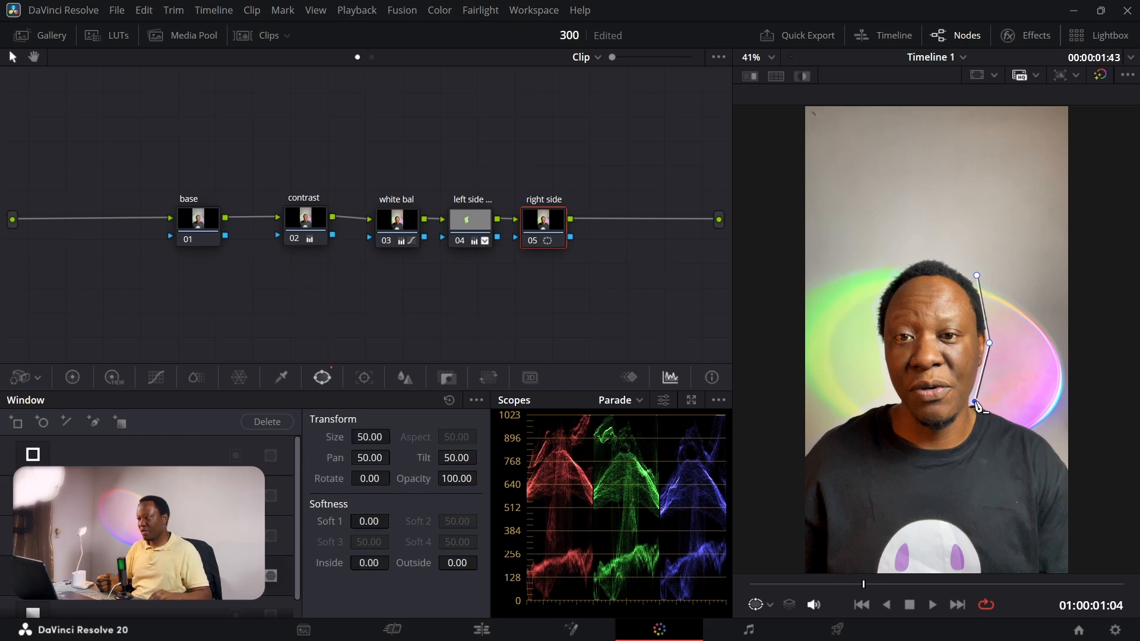
click(1060, 444)
click(1096, 402)
click(1091, 322)
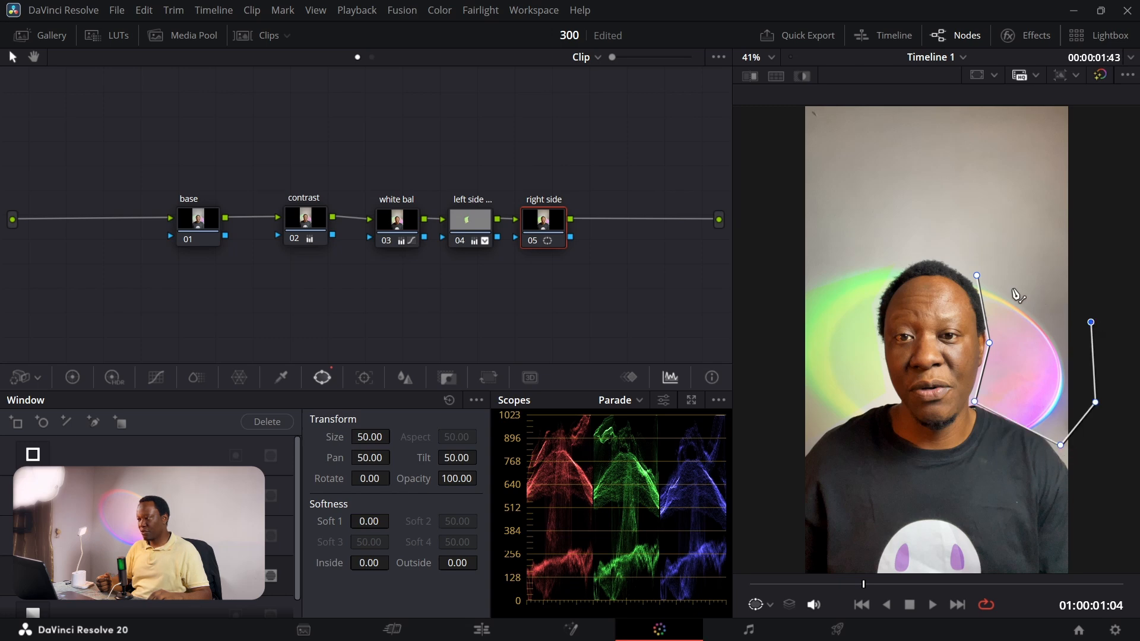
click(977, 276)
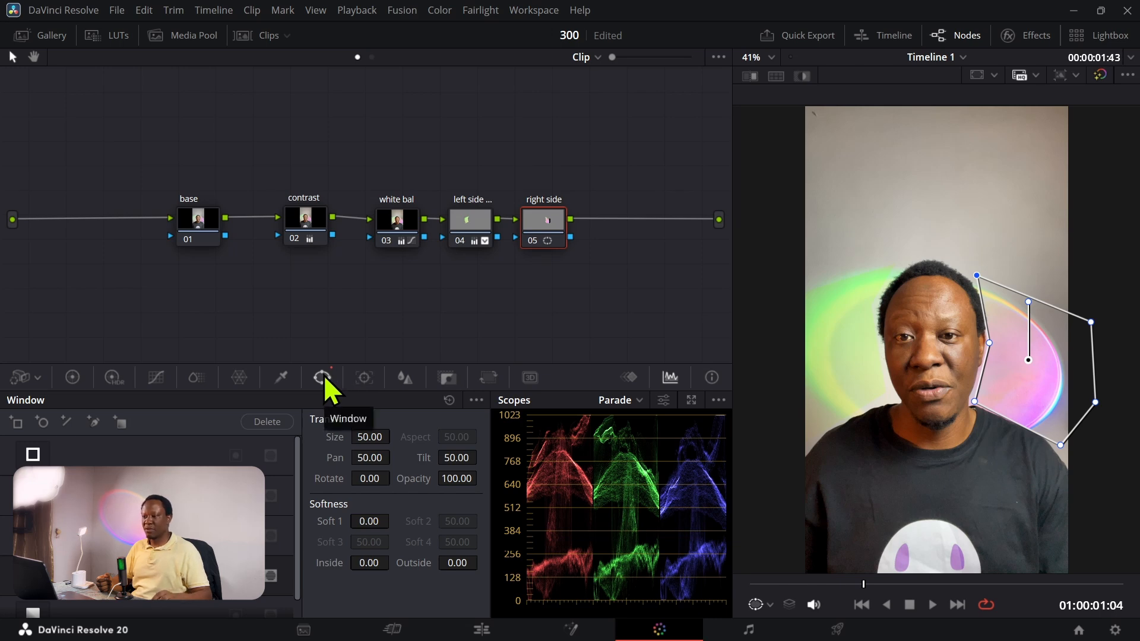
Step: Add a point in the upper midtones of the right side node's custom curve and raise it slightly
click(156, 383)
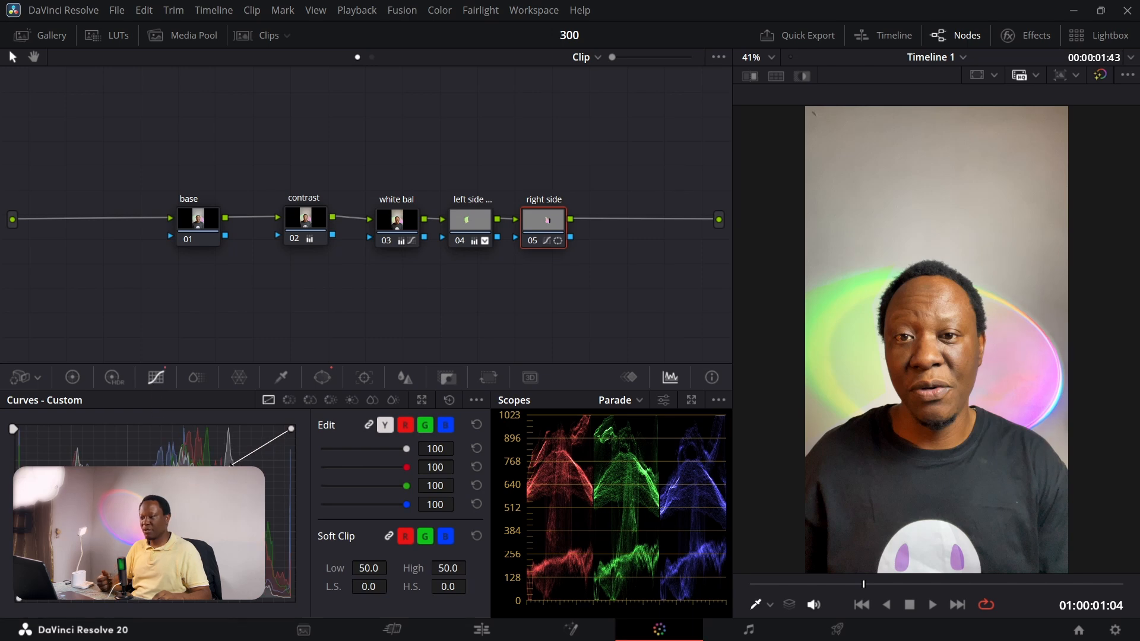
drag(231, 464, 228, 461)
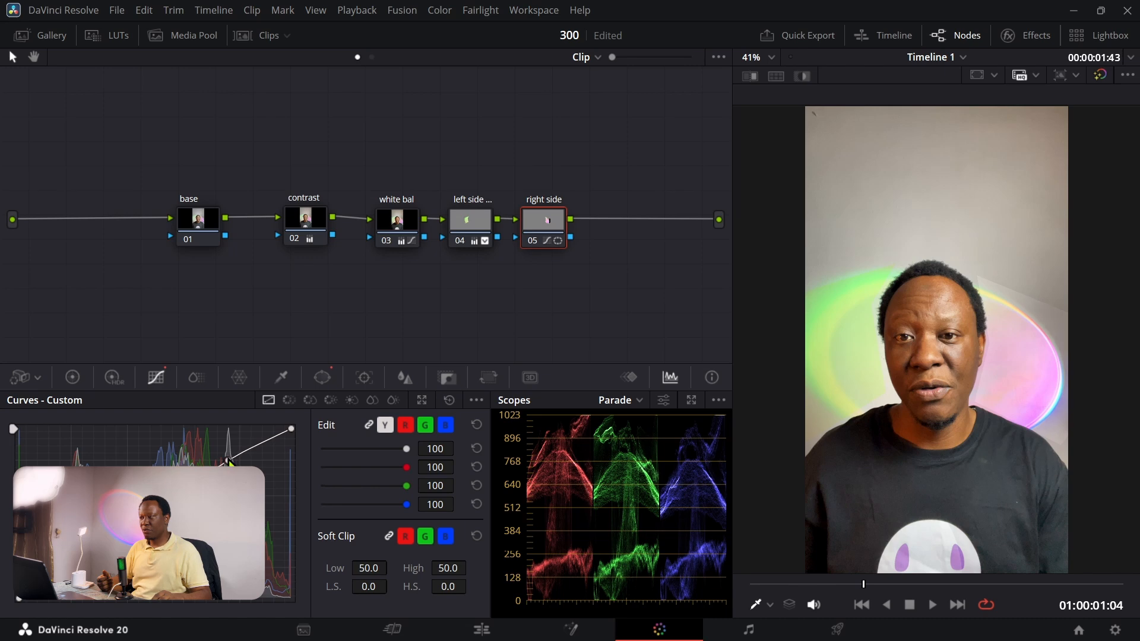
mouse_move(229, 461)
mouse_down()
mouse_move(223, 446)
mouse_move(225, 467)
mouse_up()
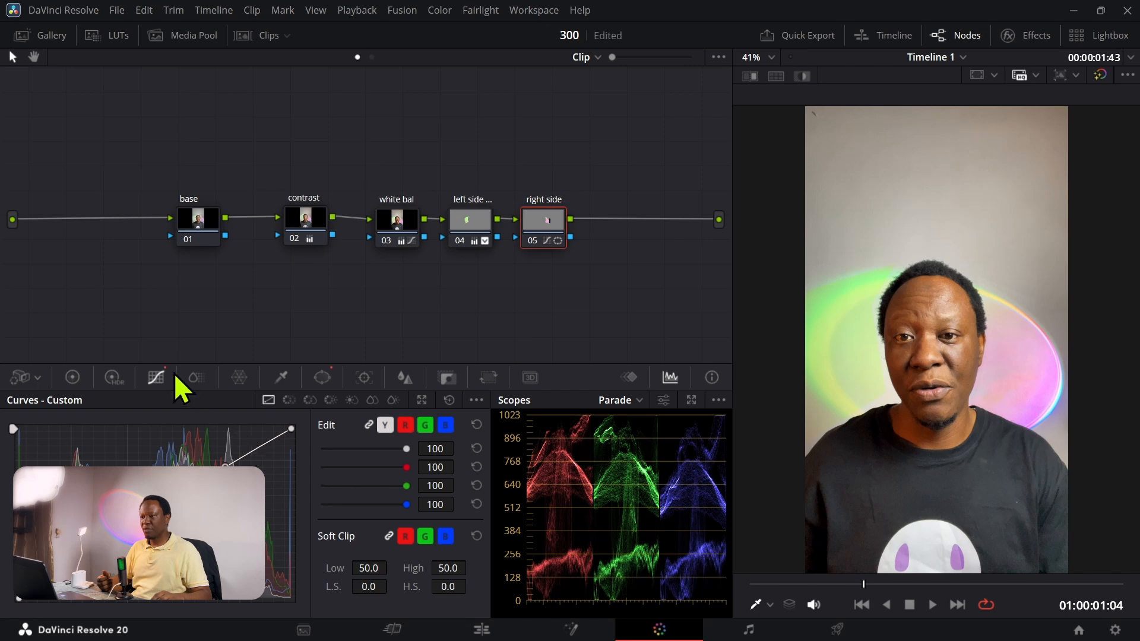
Step: Adjust the right side node's gamma and shift its gain toward magenta, with red 1.07, green 0.97 and blue 1.06
click(75, 379)
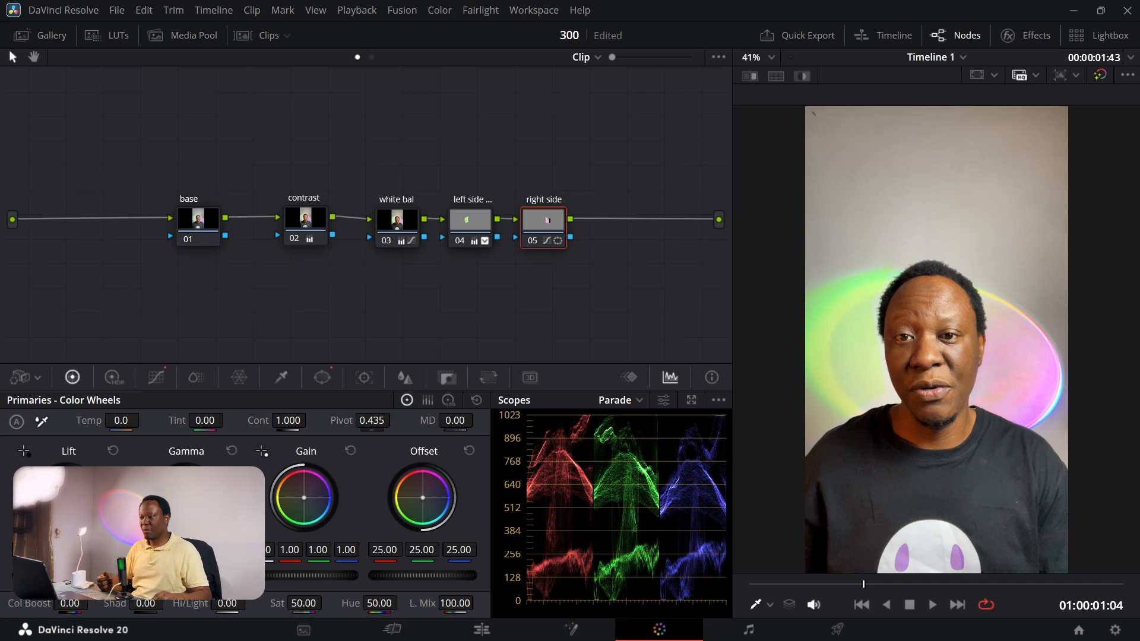
drag(186, 576, 177, 575)
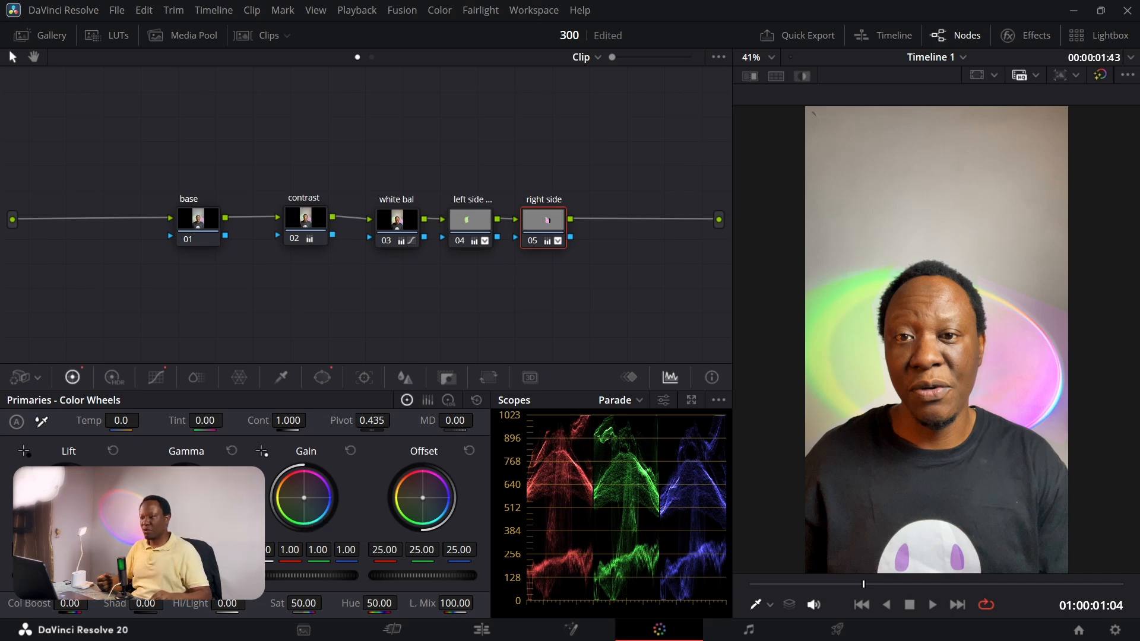
drag(304, 498, 305, 497)
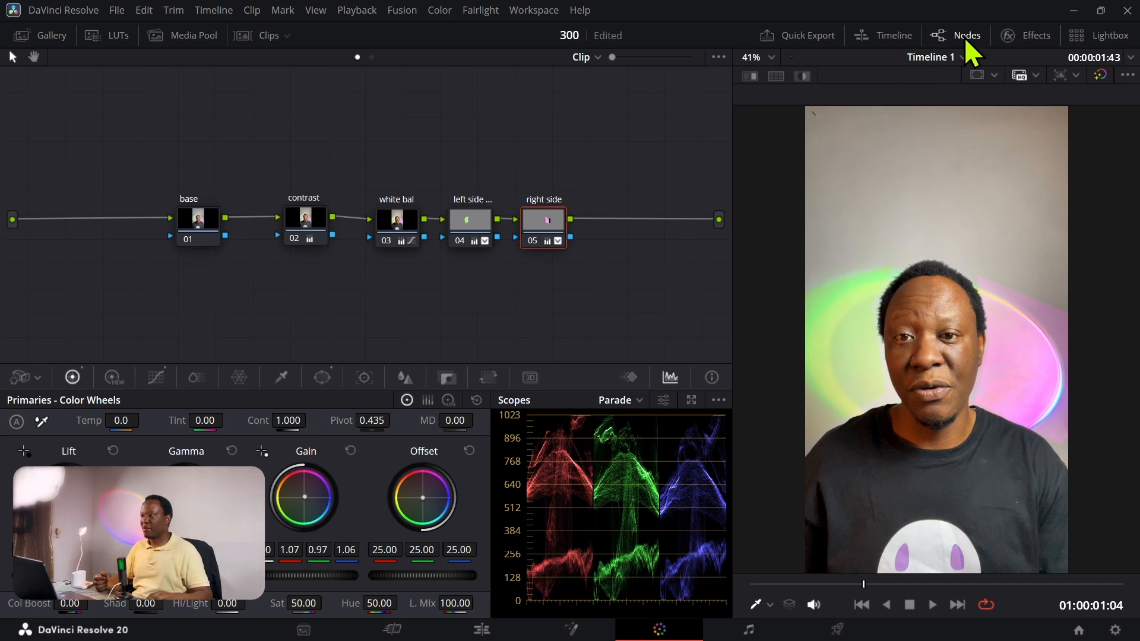
Step: Apply the Gaussian Blur effect to the right side node and set its strength to 0.256
click(1012, 40)
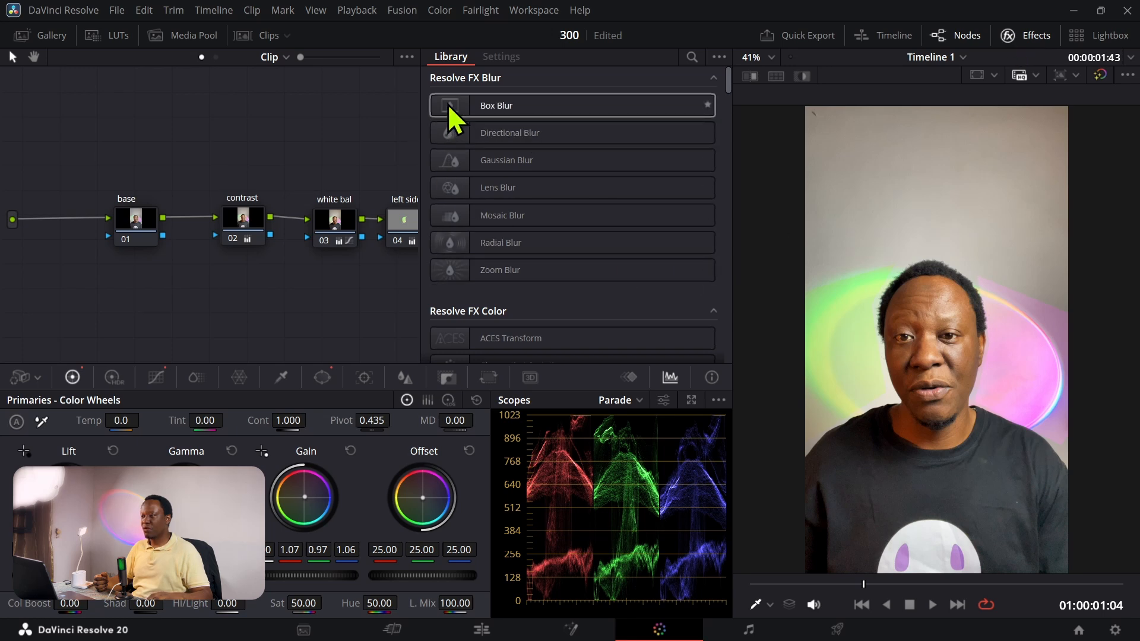
mouse_move(448, 105)
mouse_down()
mouse_move(375, 163)
mouse_move(383, 207)
mouse_move(463, 117)
mouse_up()
drag(322, 159, 86, 139)
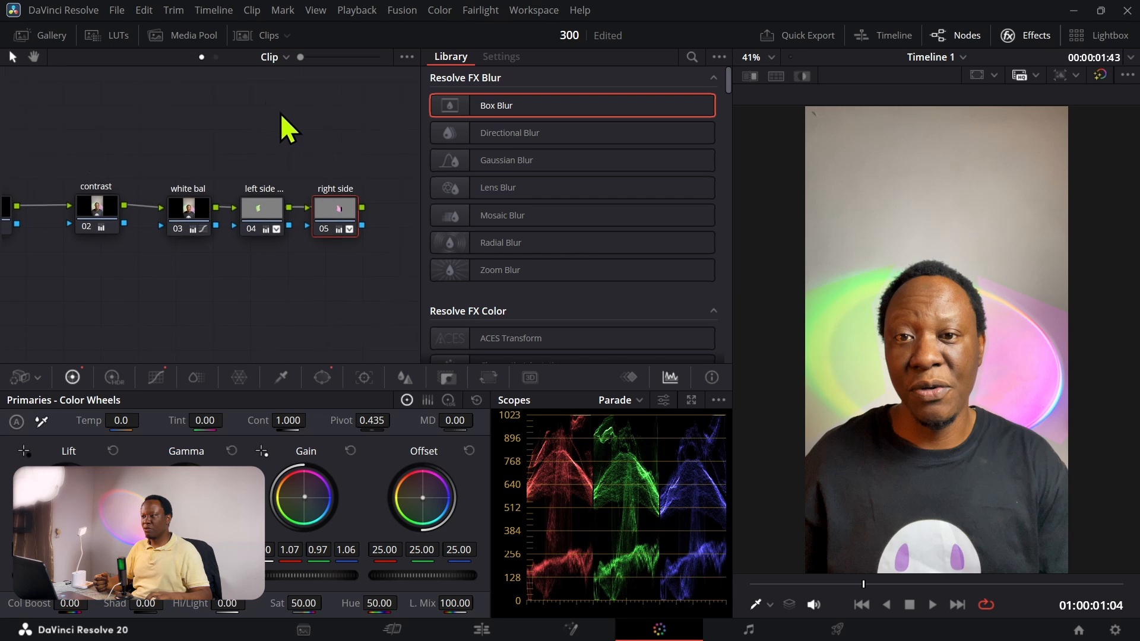
drag(280, 113, 181, 140)
scroll(276, 208, up, 5)
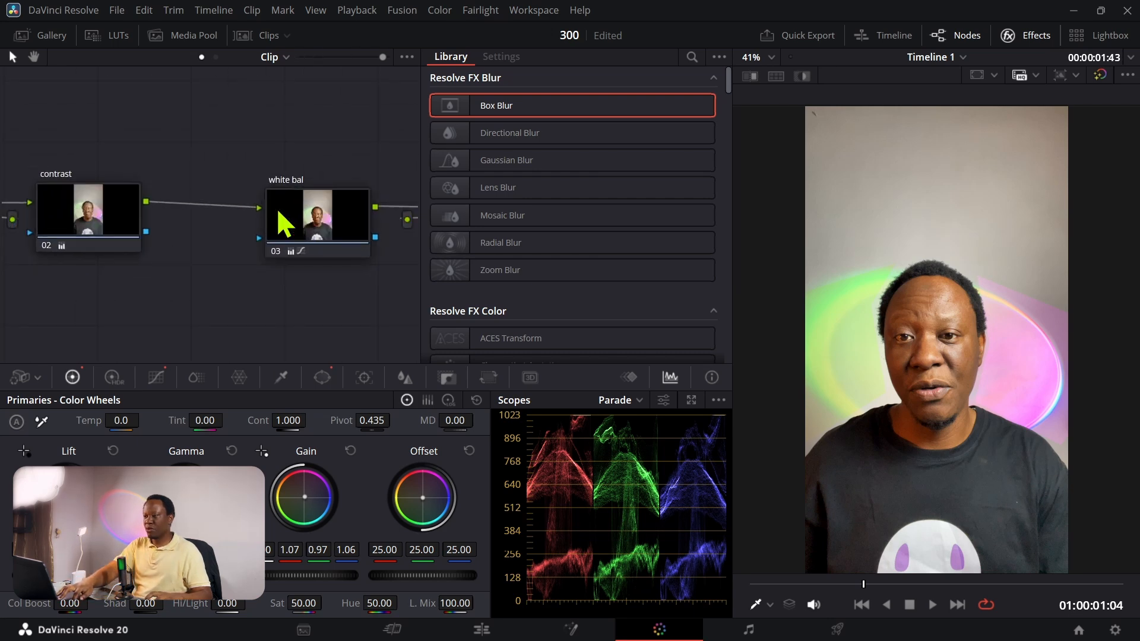
scroll(277, 208, down, 5)
scroll(285, 221, up, 5)
drag(349, 158, 10, 132)
drag(278, 133, 152, 132)
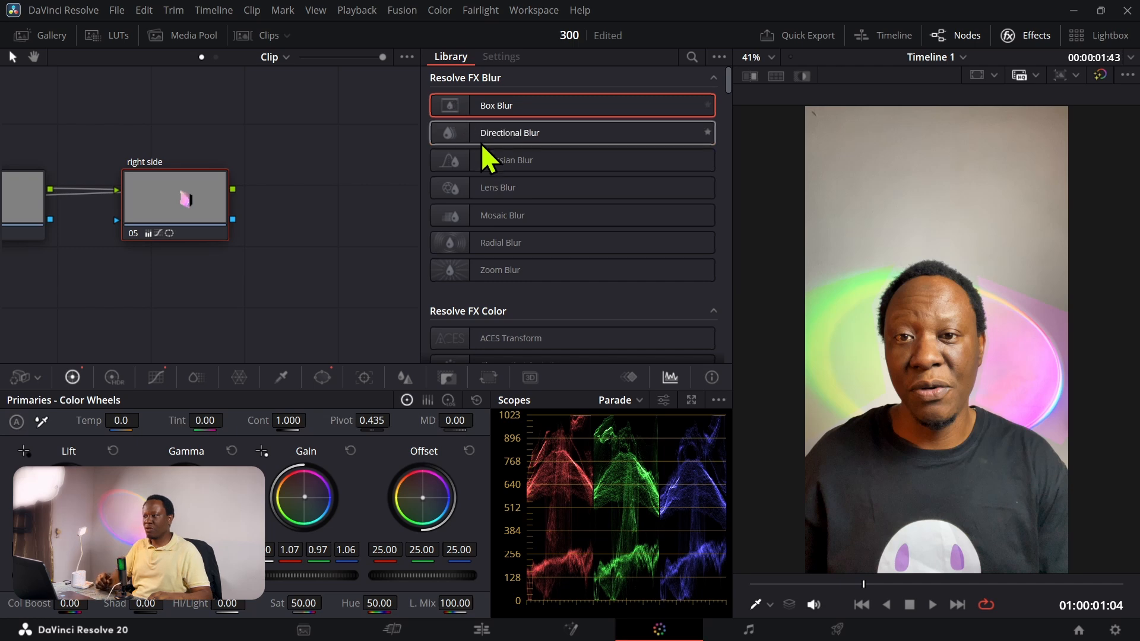
drag(456, 162, 181, 209)
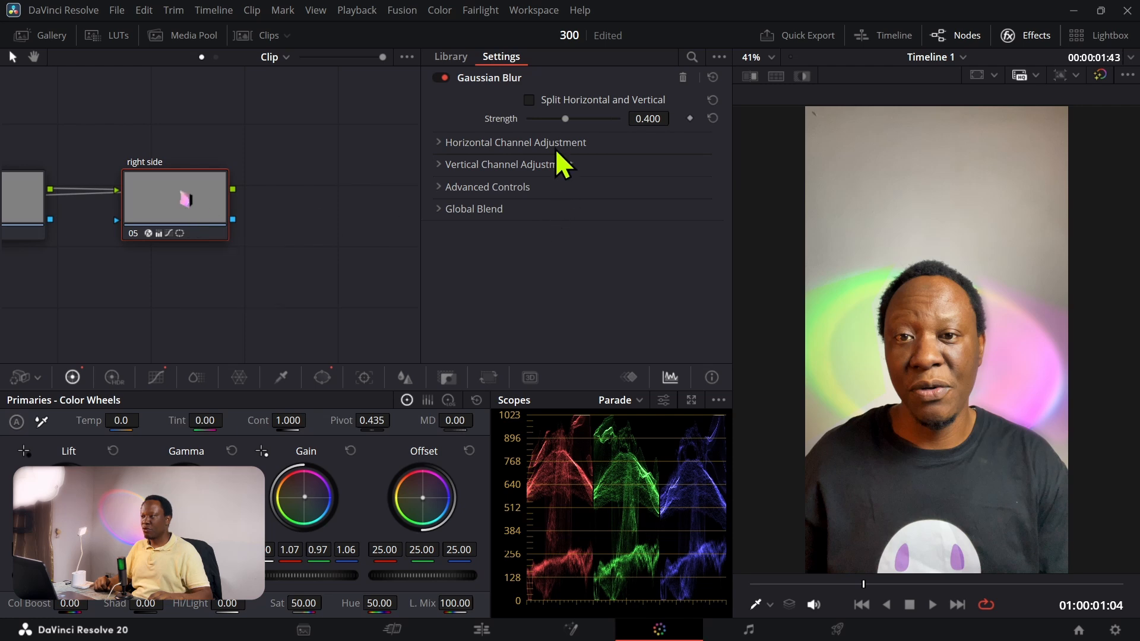
mouse_move(561, 118)
mouse_down()
mouse_move(542, 118)
mouse_move(553, 118)
mouse_up()
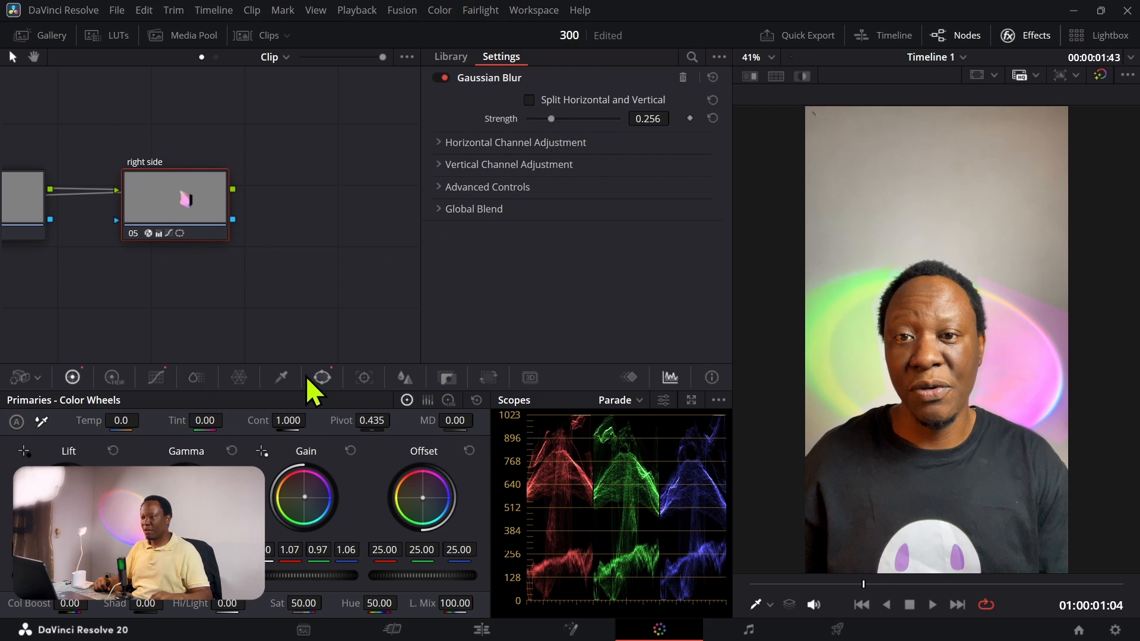
Step: Soften the edge of the right side node's power window by setting Soft 1 to 4.60
click(320, 379)
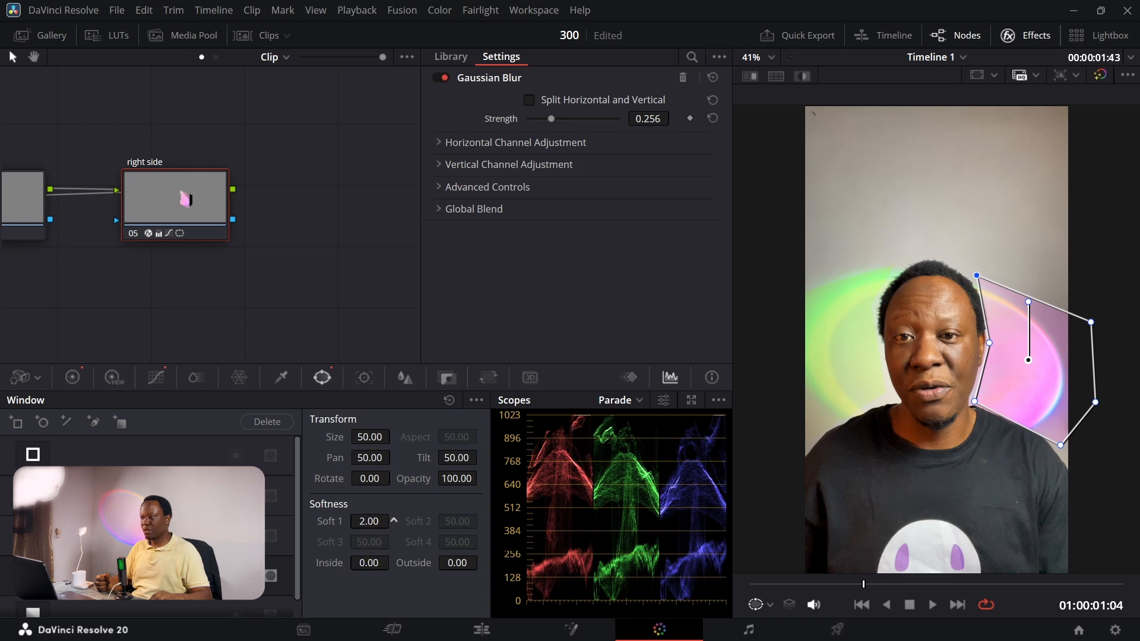
mouse_move(369, 520)
mouse_down()
mouse_move(386, 521)
mouse_move(368, 535)
mouse_up()
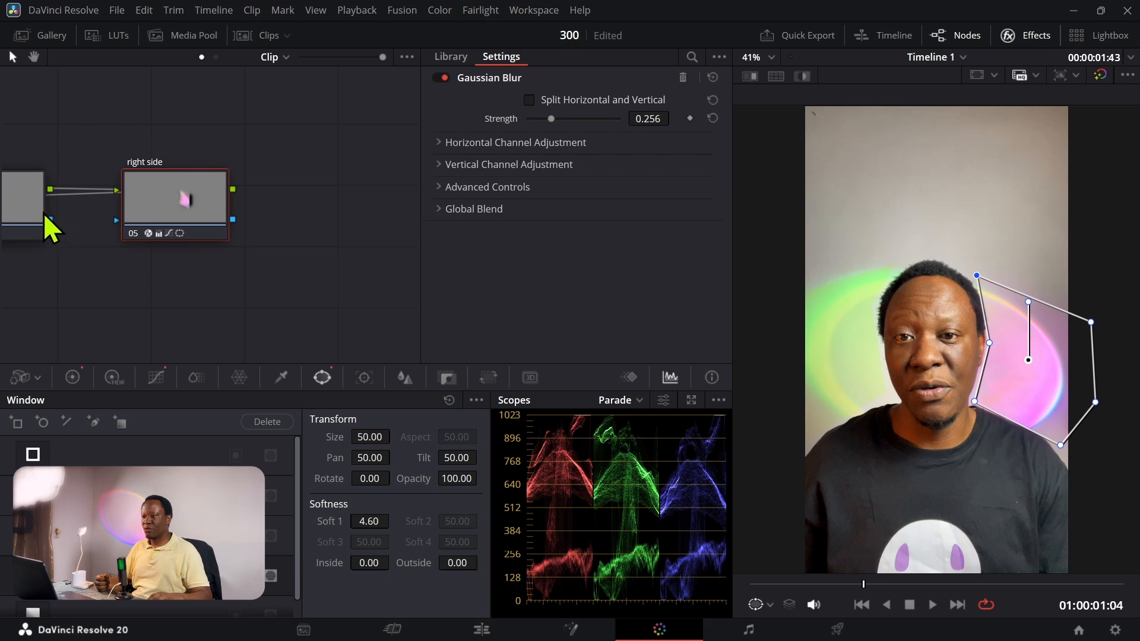
Step: Review the node chain by checking the left side, contrast and right side nodes and their settings
click(29, 204)
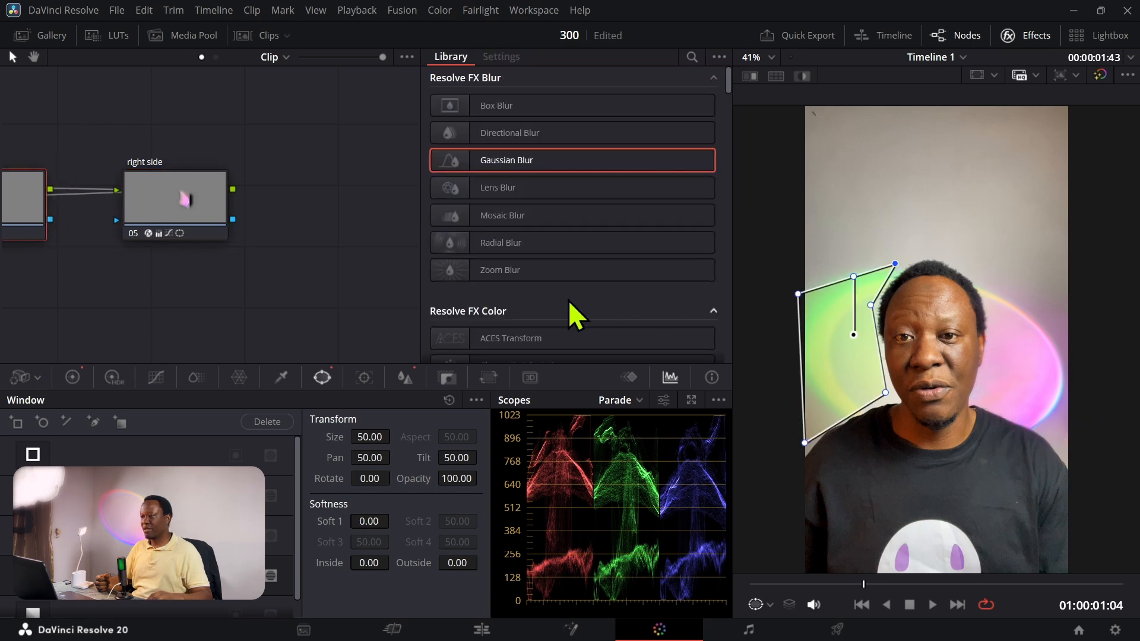
click(171, 193)
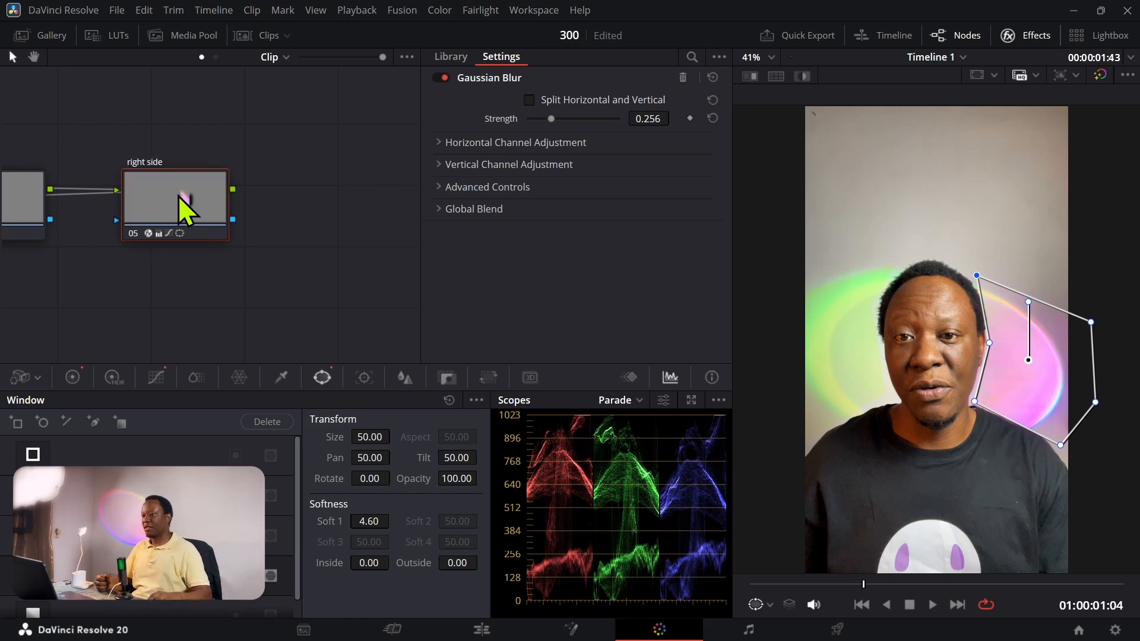
drag(169, 303, 358, 278)
drag(102, 245, 299, 301)
click(220, 222)
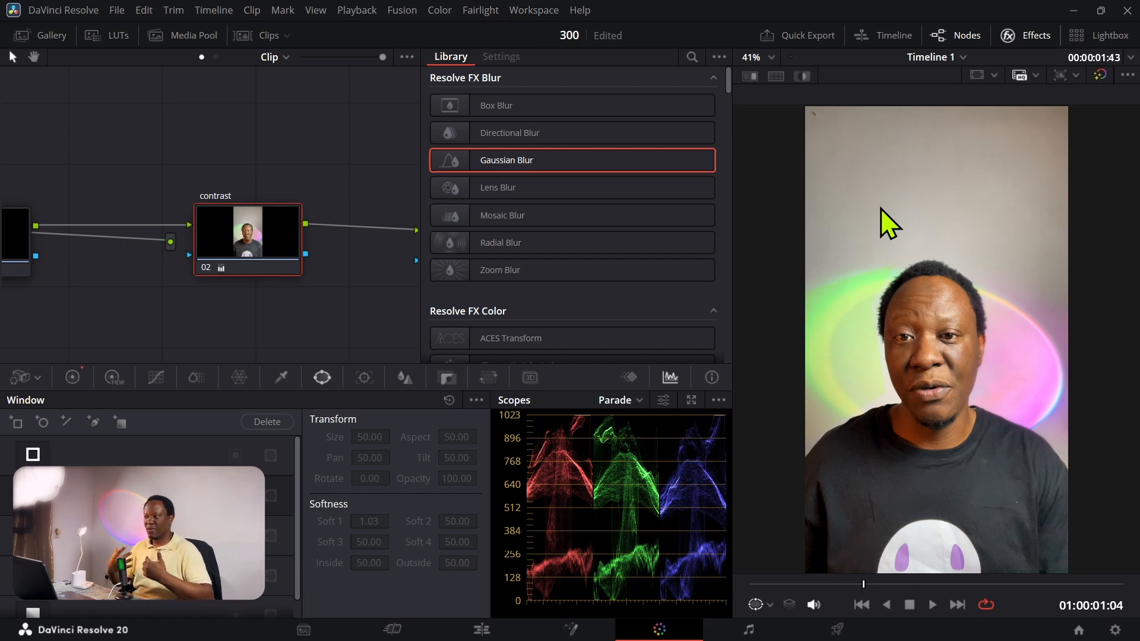
drag(341, 314, 113, 311)
drag(243, 311, 117, 311)
drag(314, 310, 183, 309)
click(177, 239)
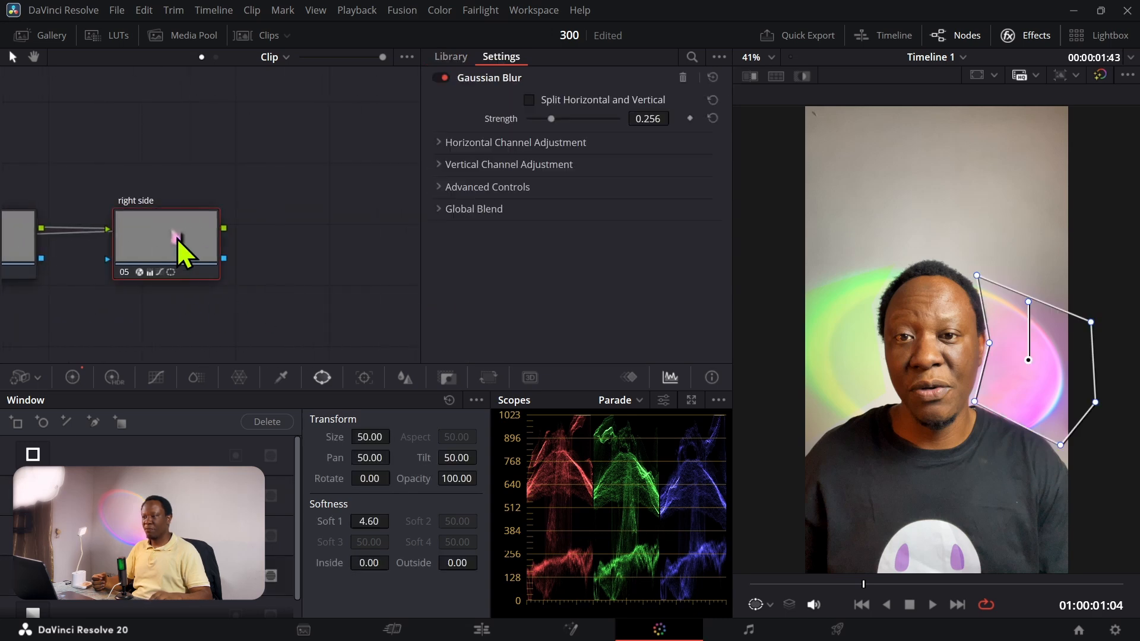
Step: Hide the effects library, add a serial node after the right side node, and label it "background"
click(1011, 36)
drag(498, 300, 83, 297)
drag(457, 302, 327, 293)
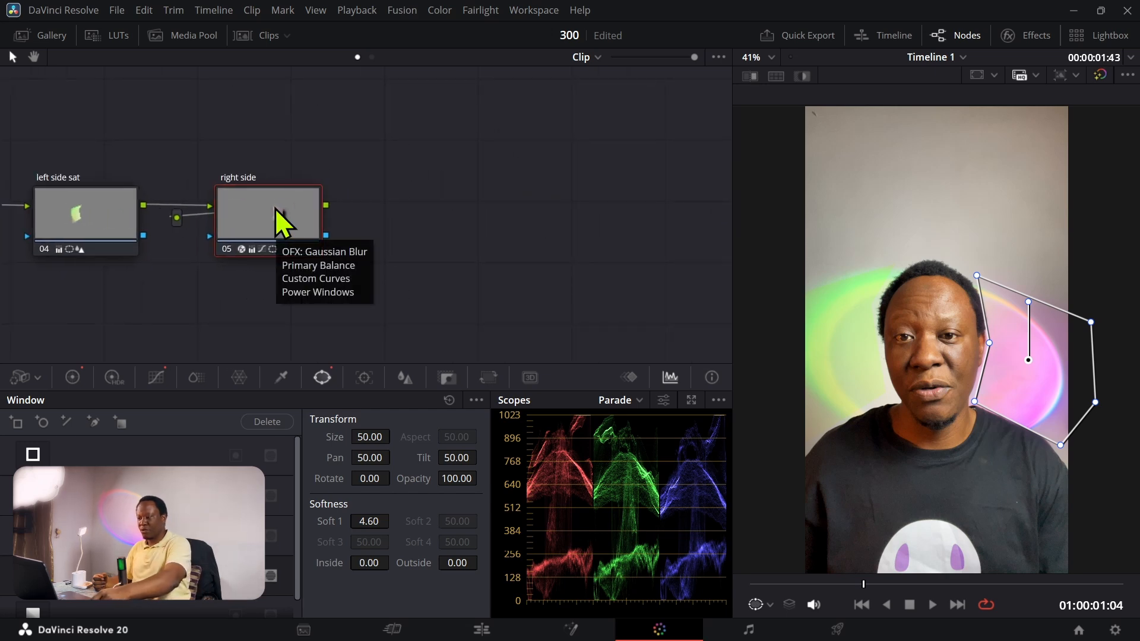
key(alt+s)
drag(398, 222, 448, 222)
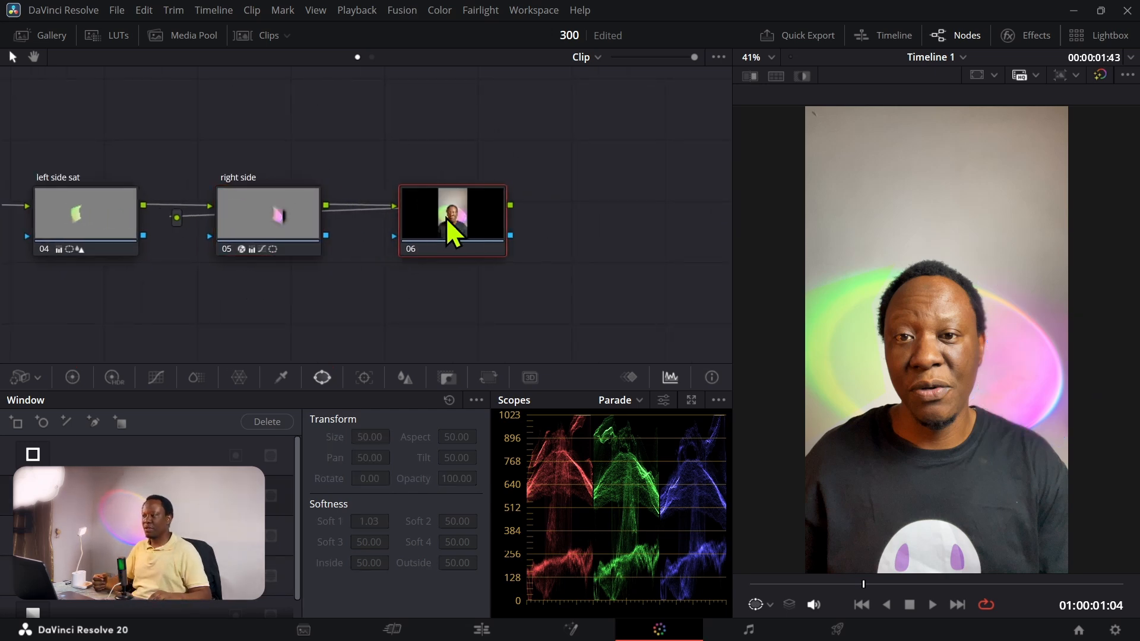
right_click(440, 216)
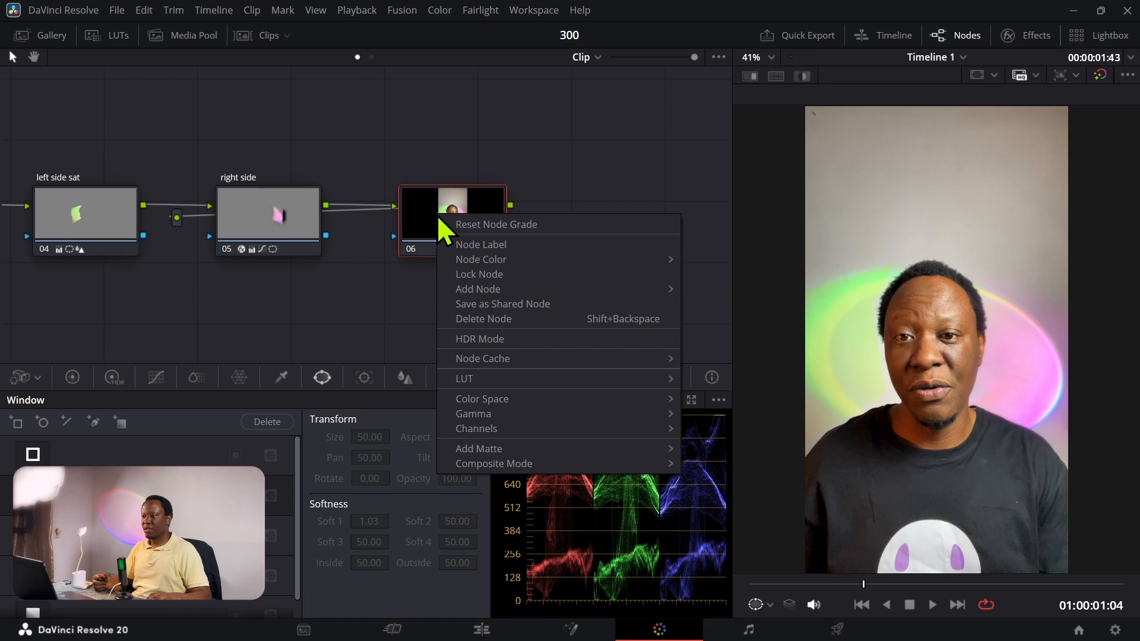
click(458, 245)
text(back)
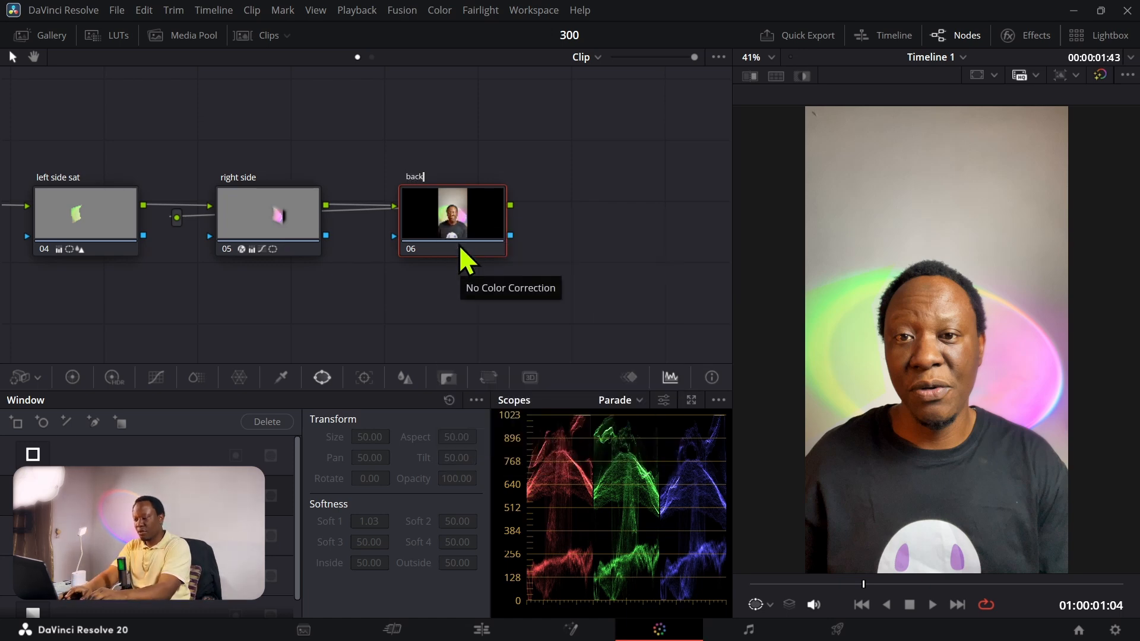
text(ground)
key(Return)
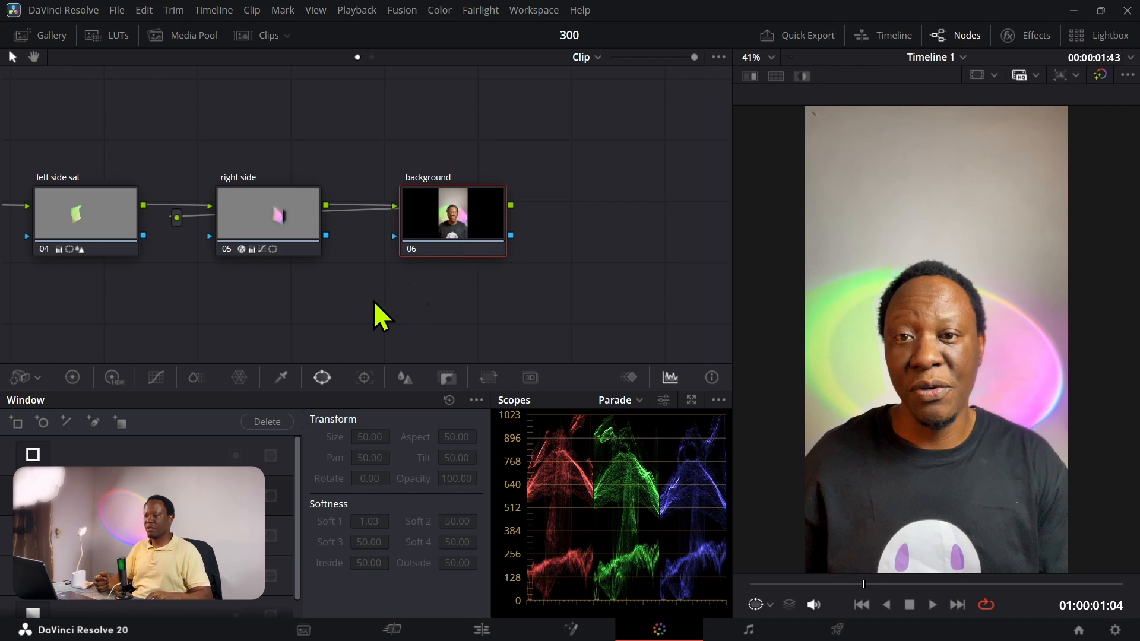
Step: Sample the grey wall above the man's head with the HSL qualifier on the background node
drag(373, 301, 329, 290)
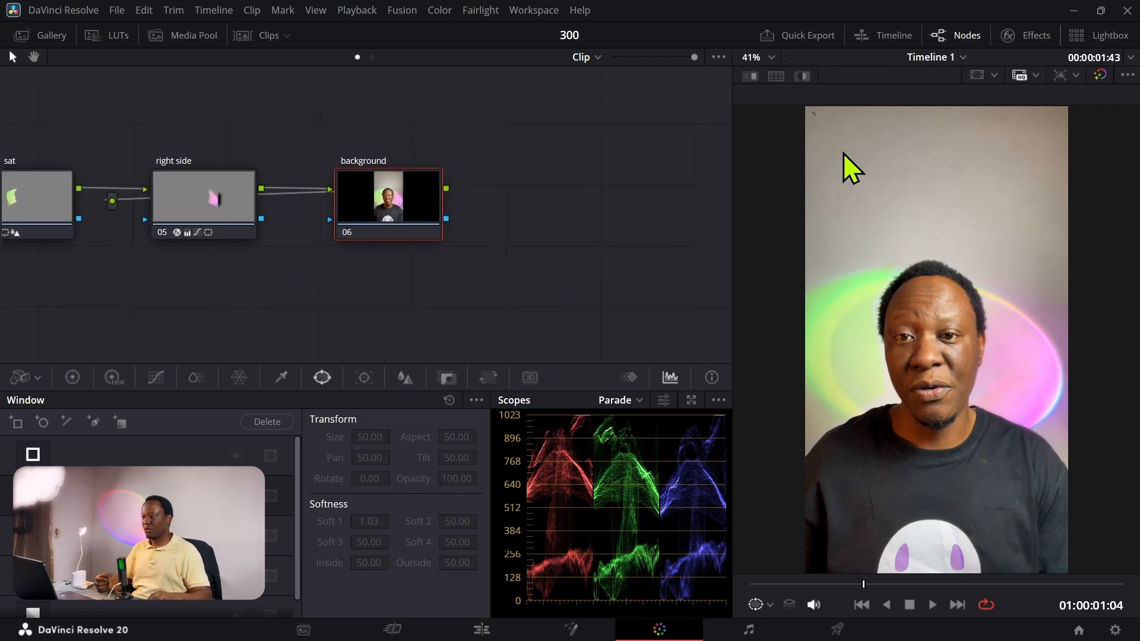
click(281, 380)
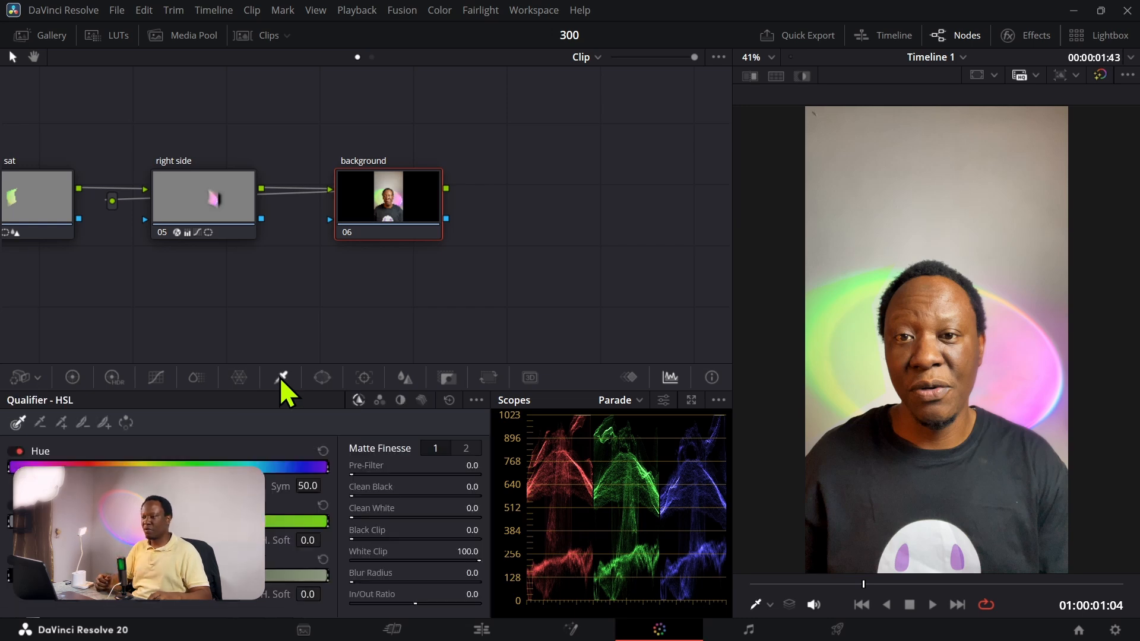
click(860, 225)
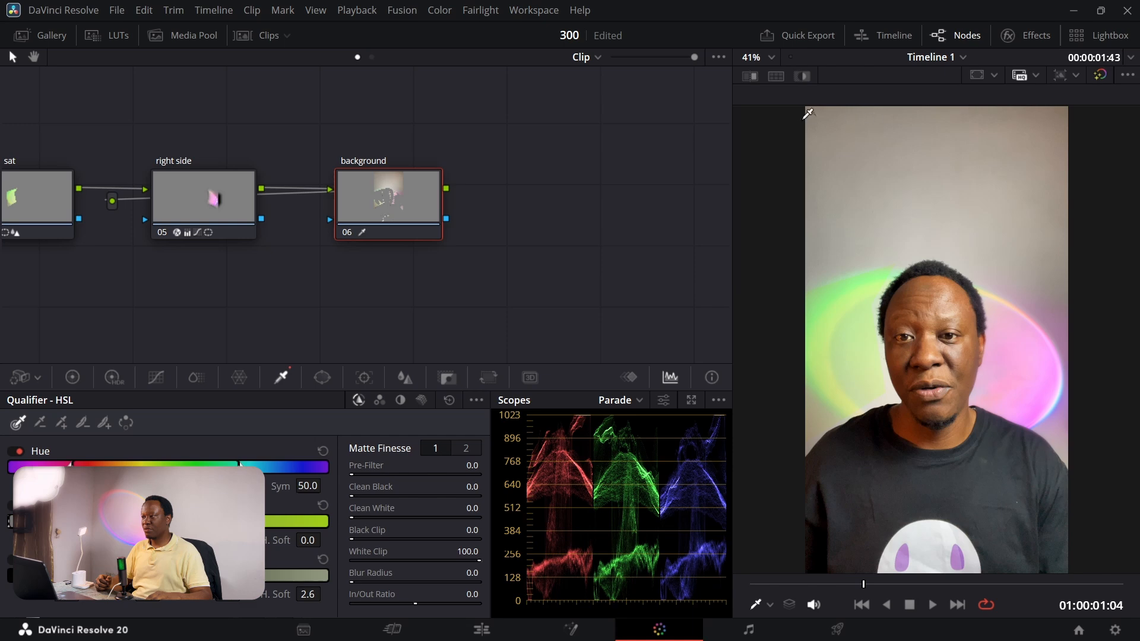
click(854, 183)
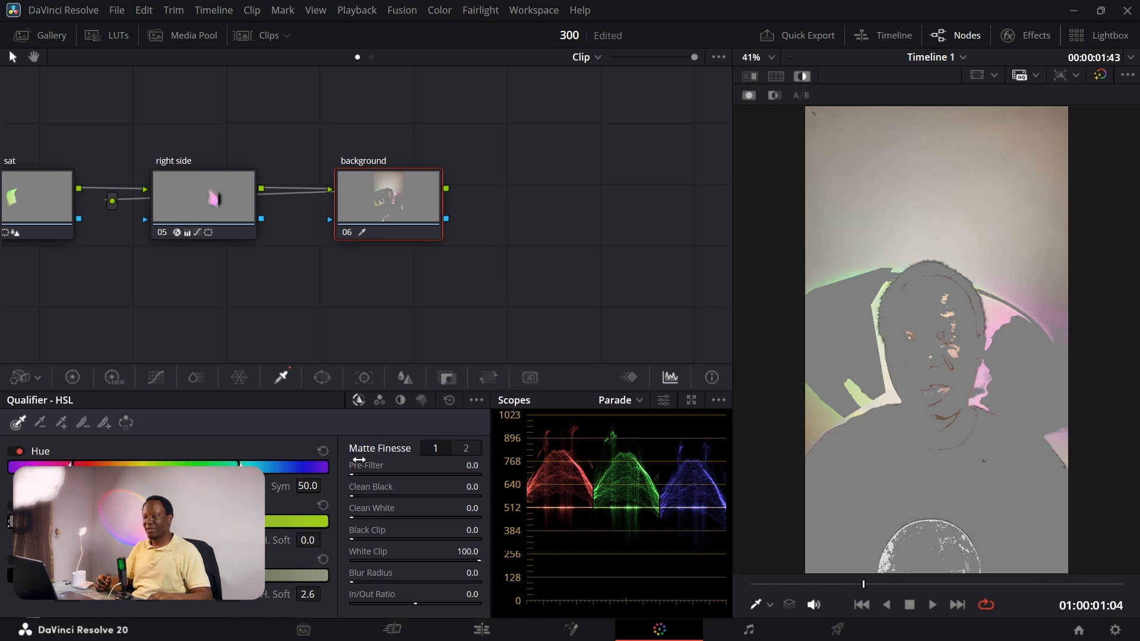
Step: Refine the highlighted wall key with Pre-Filter 18.0, Black Clip 10.4 and Blur Radius 77.3, resample the wall, and turn the highlight off
drag(358, 479, 374, 475)
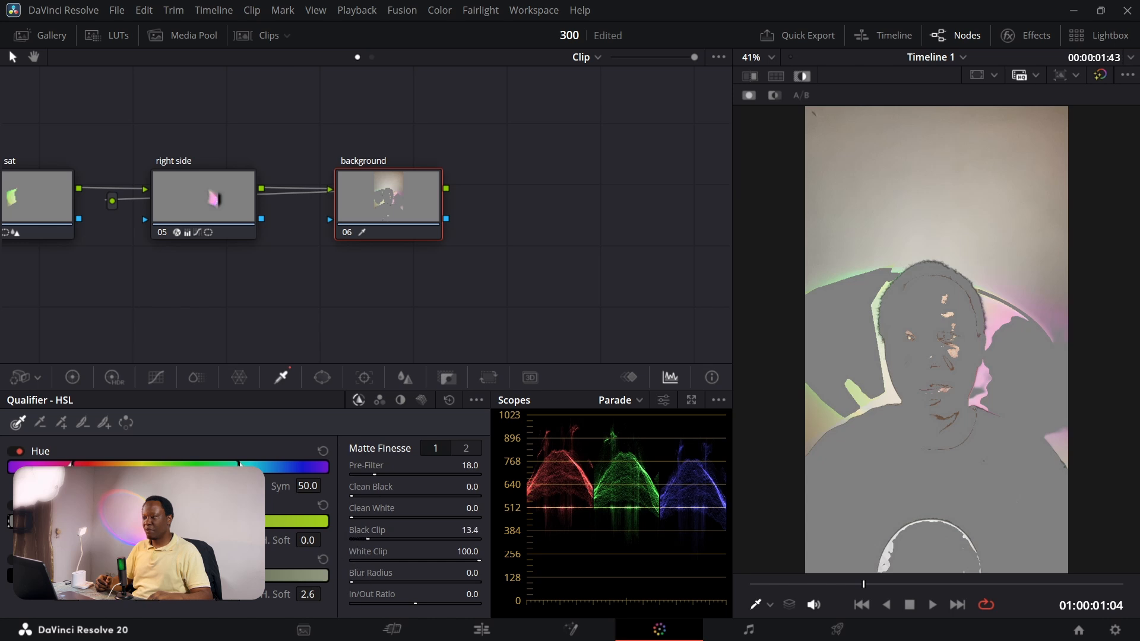
drag(352, 583, 357, 582)
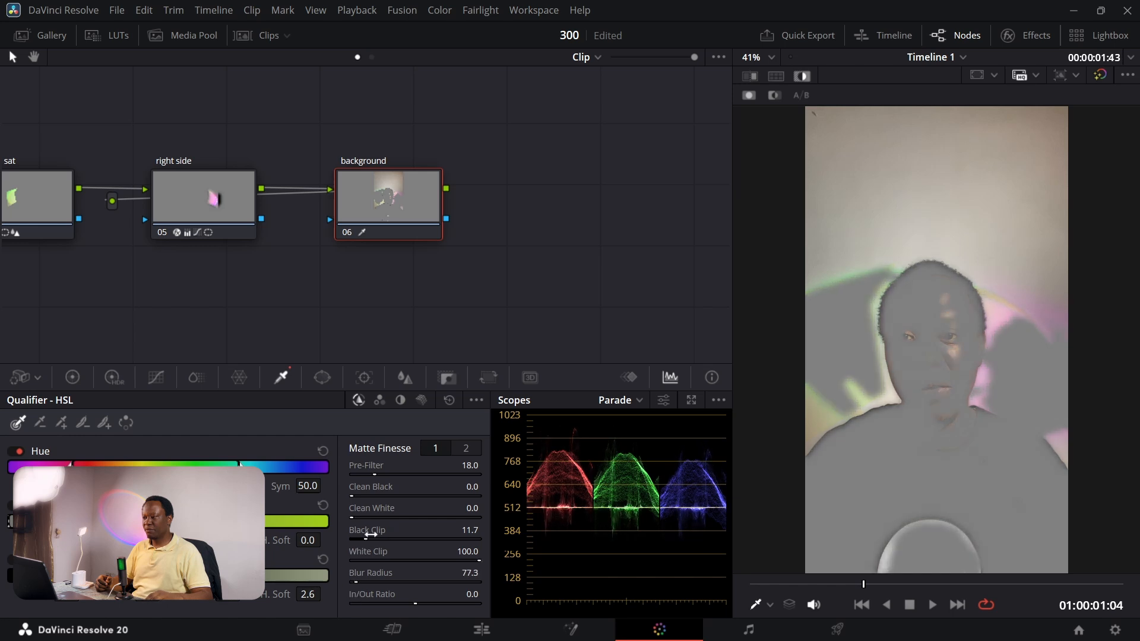
drag(373, 531, 372, 530)
click(885, 214)
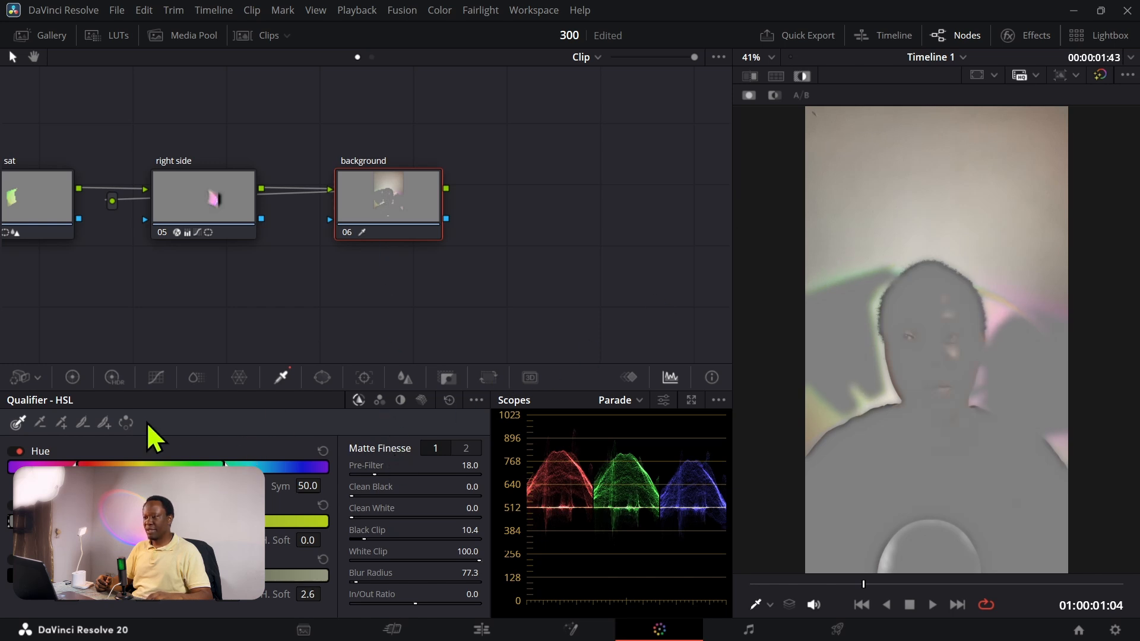
key(shift+h)
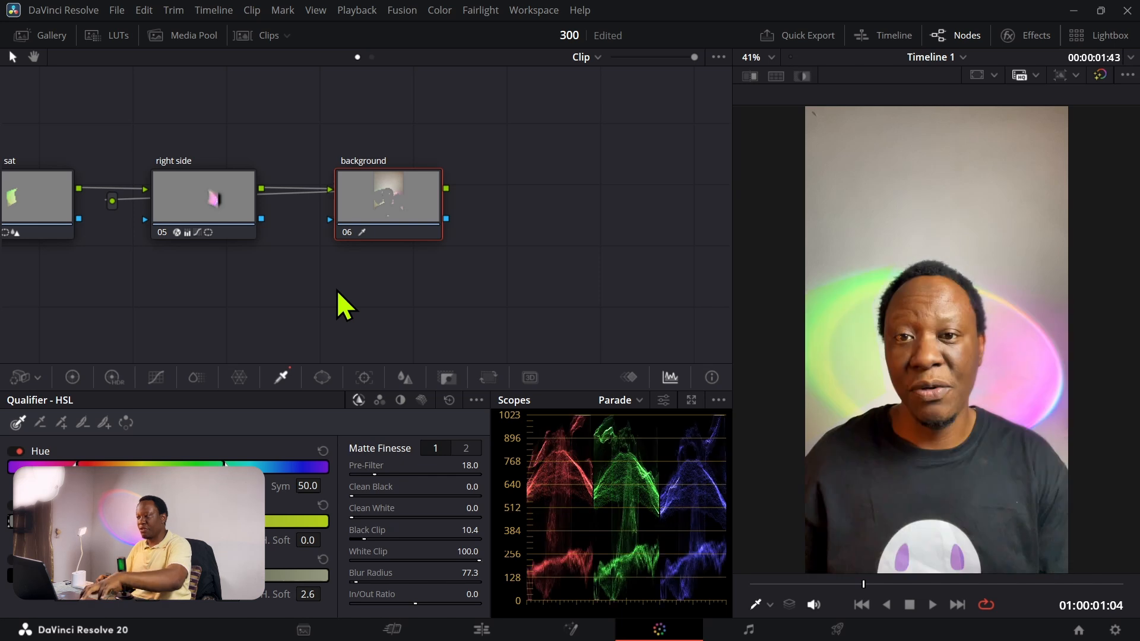
Step: Shift the background node's gamma toward blue, compare before and after, and slightly lower an upper-midtone point on its custom curve
click(77, 379)
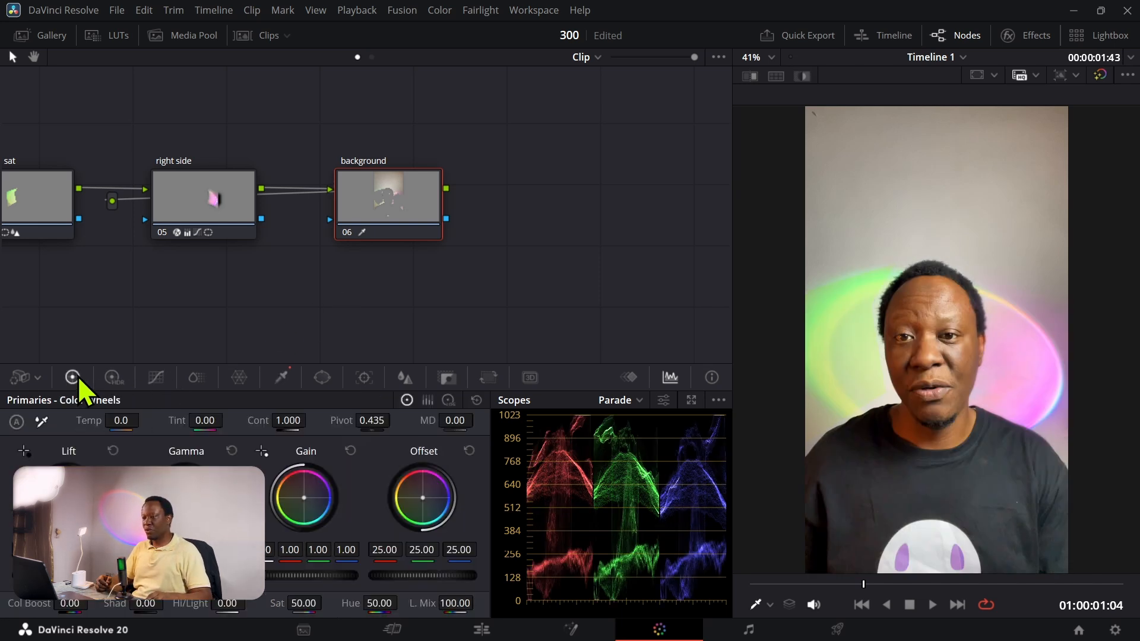
drag(185, 497, 198, 501)
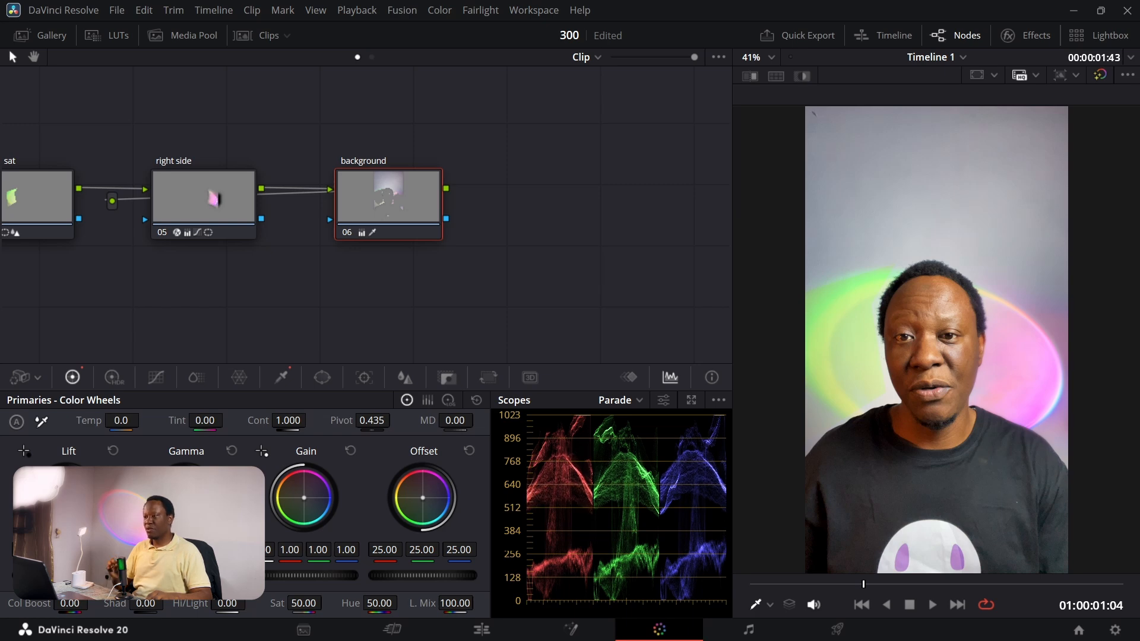
key(ctrl+d)
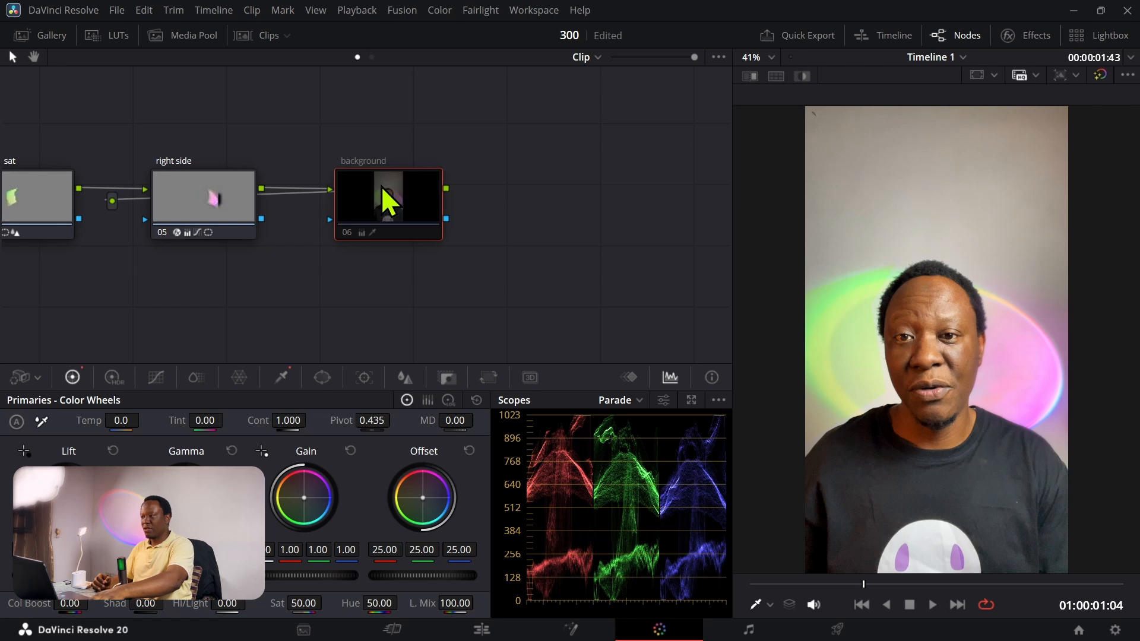
key(ctrl+d)
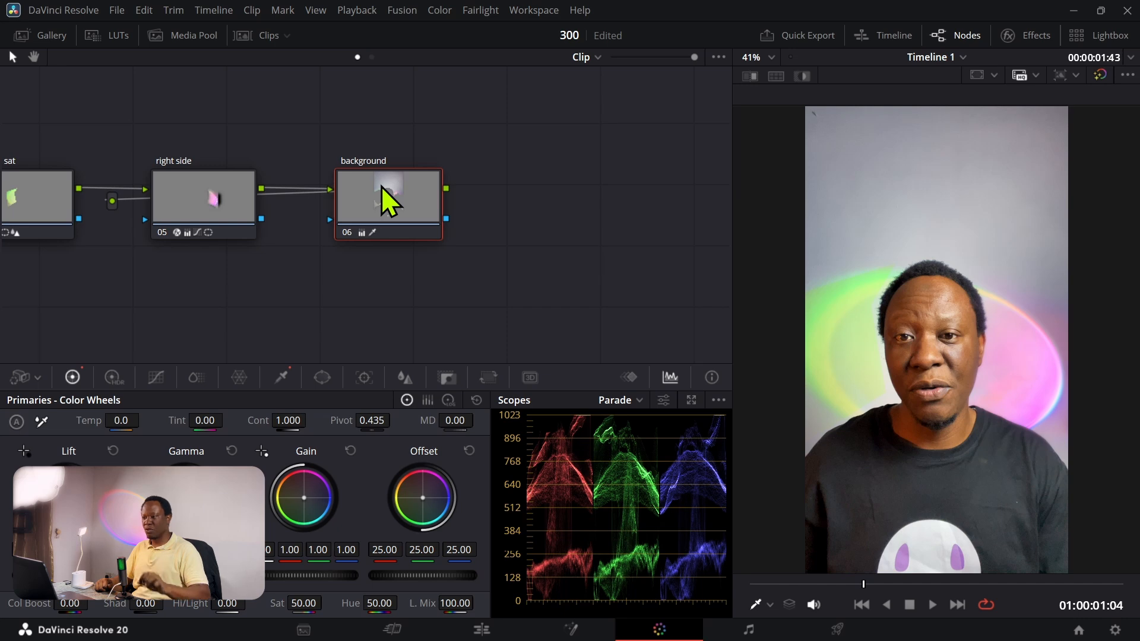
click(155, 380)
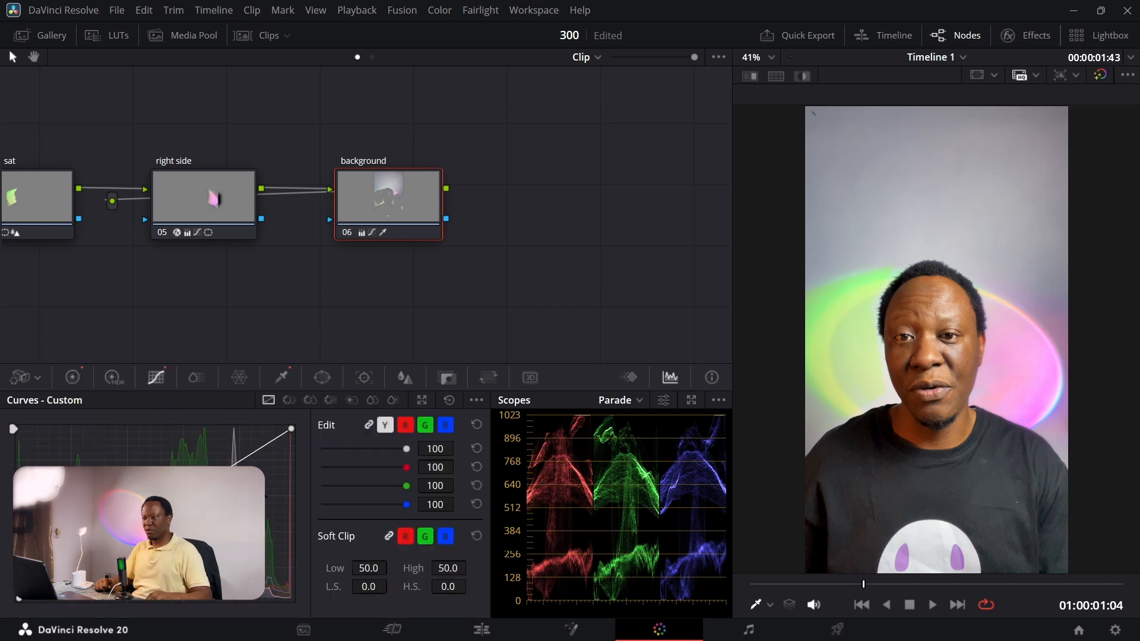
mouse_move(232, 466)
mouse_down()
mouse_move(236, 488)
mouse_move(236, 465)
mouse_up()
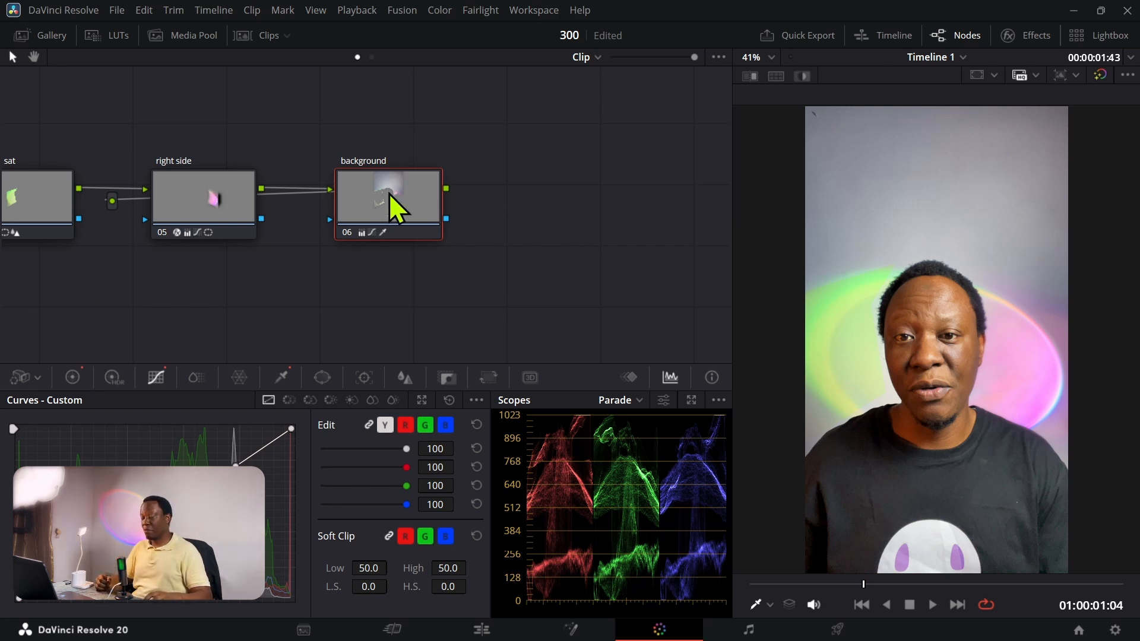
Step: Add a serial node after the background node and label it "vin"
mouse_move(389, 193)
key(alt+s)
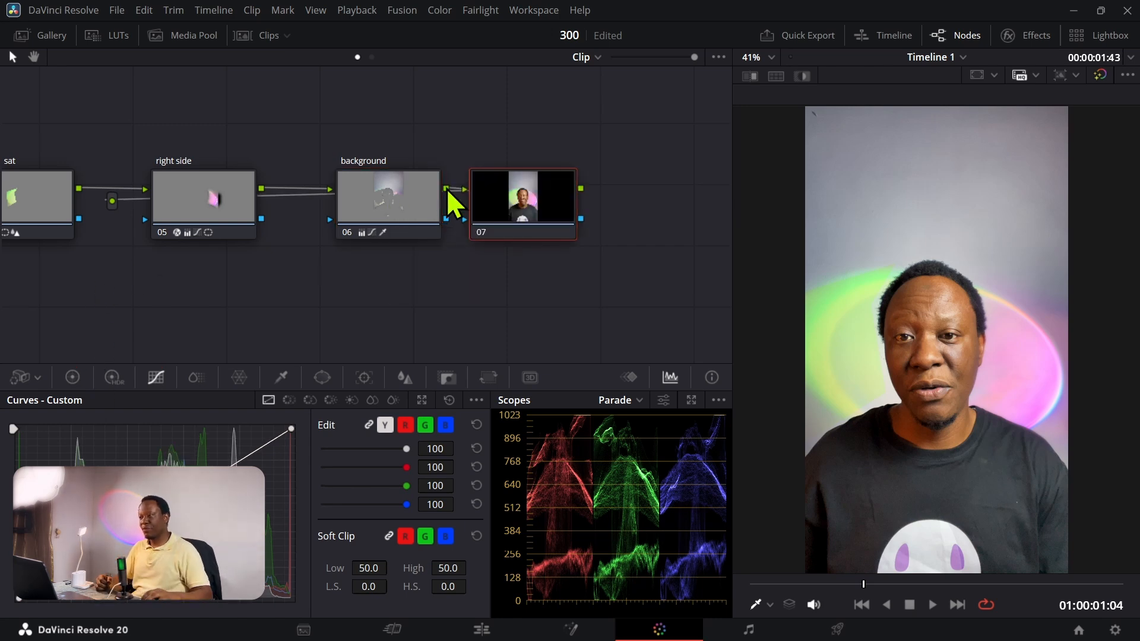
right_click(512, 175)
click(531, 202)
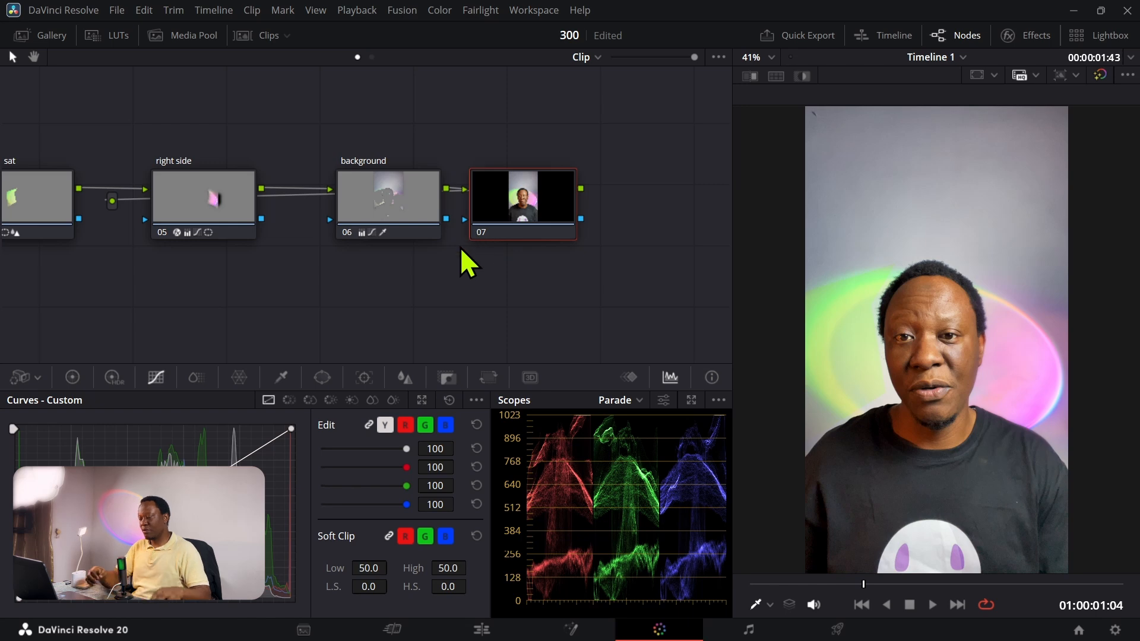
text(vin)
key(Return)
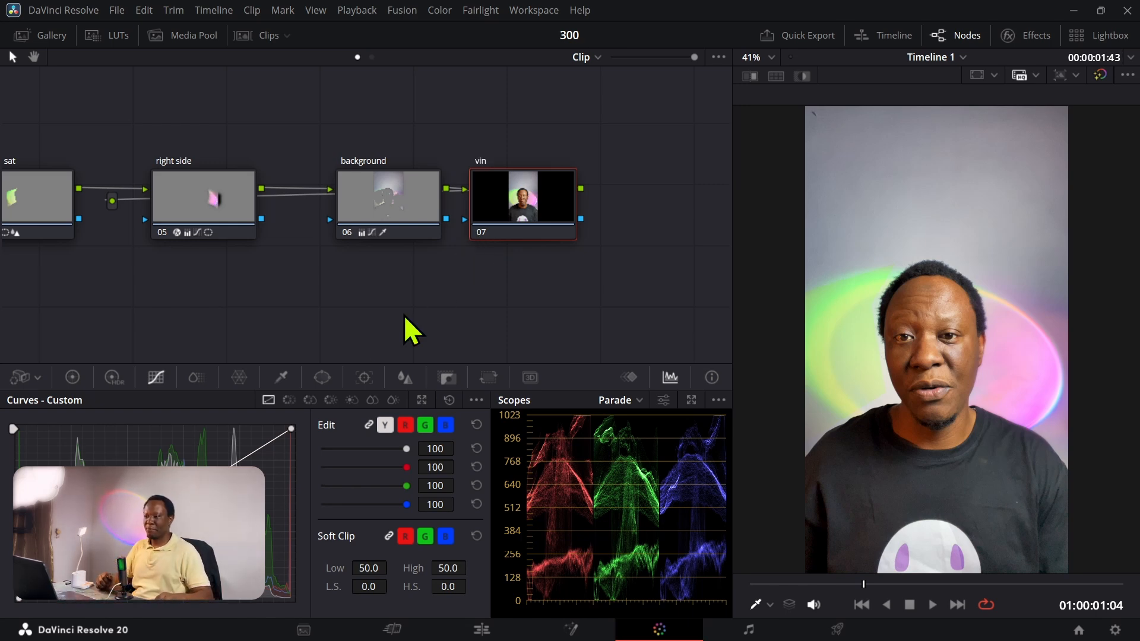
Step: Add a circular window to the vin node, reshape it into a tall ellipse nearly the frame's height around the man, and invert it
click(323, 377)
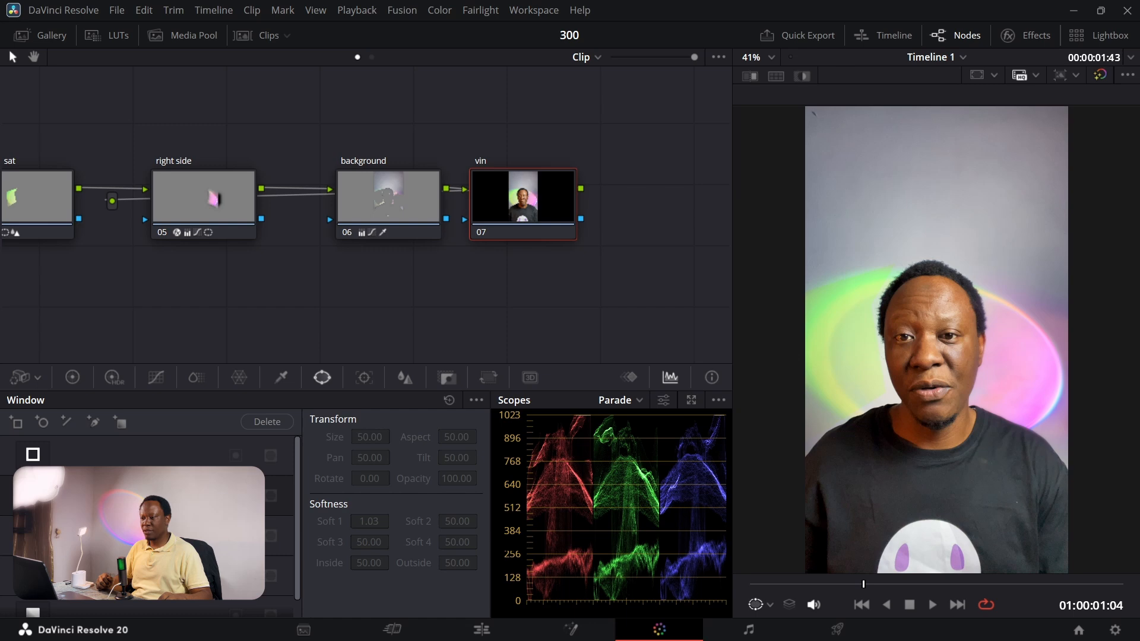
click(42, 422)
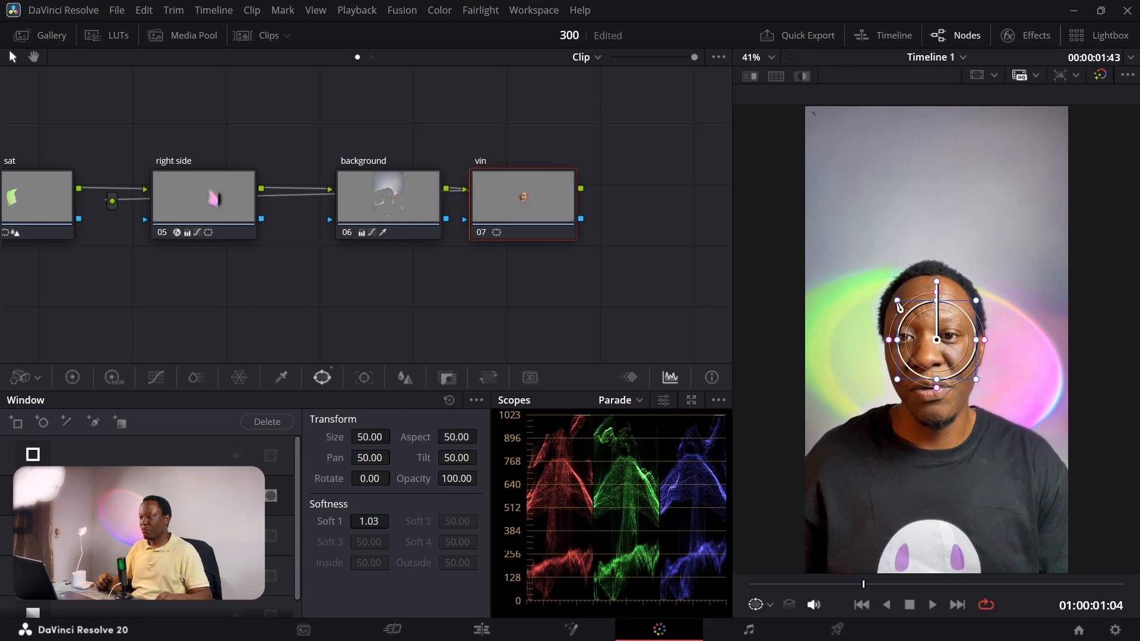
drag(899, 305, 831, 110)
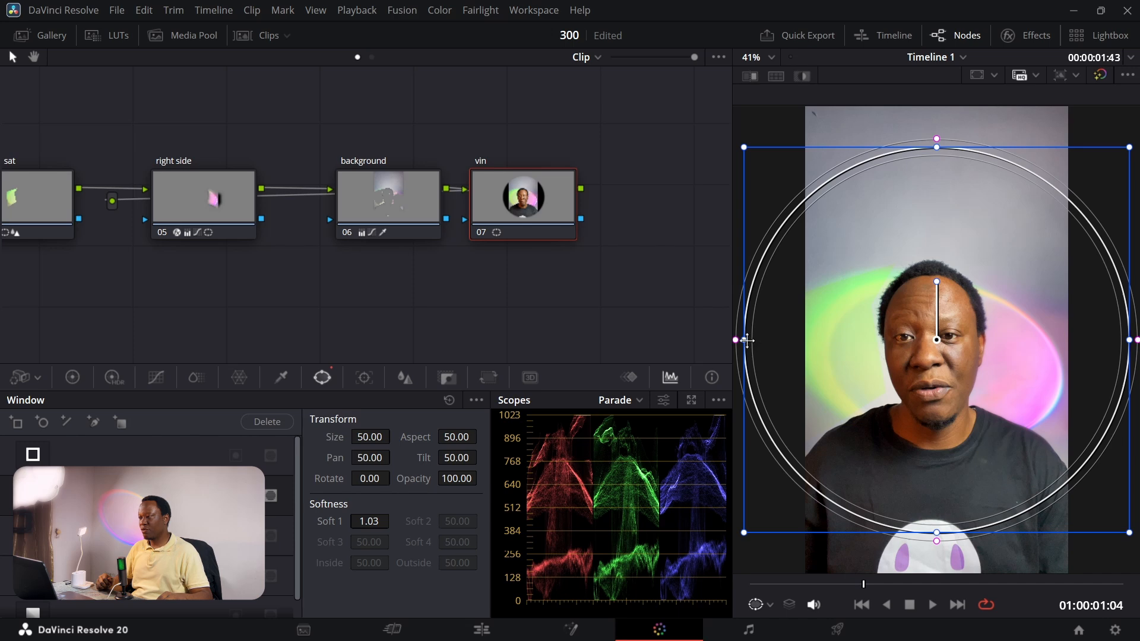
drag(747, 340, 811, 339)
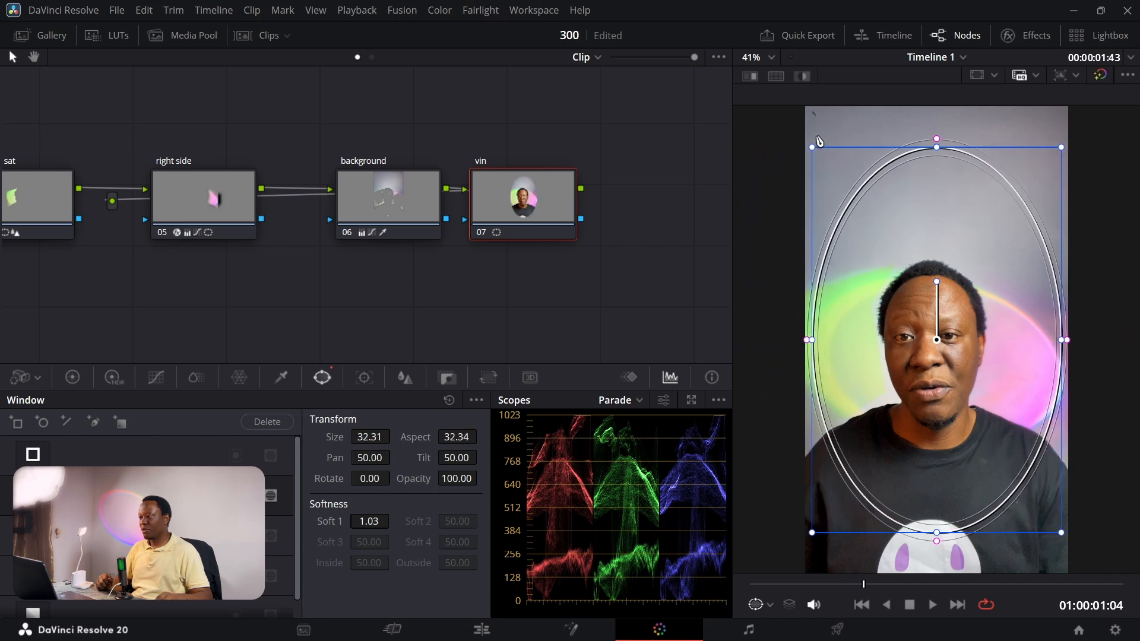
drag(813, 149, 805, 95)
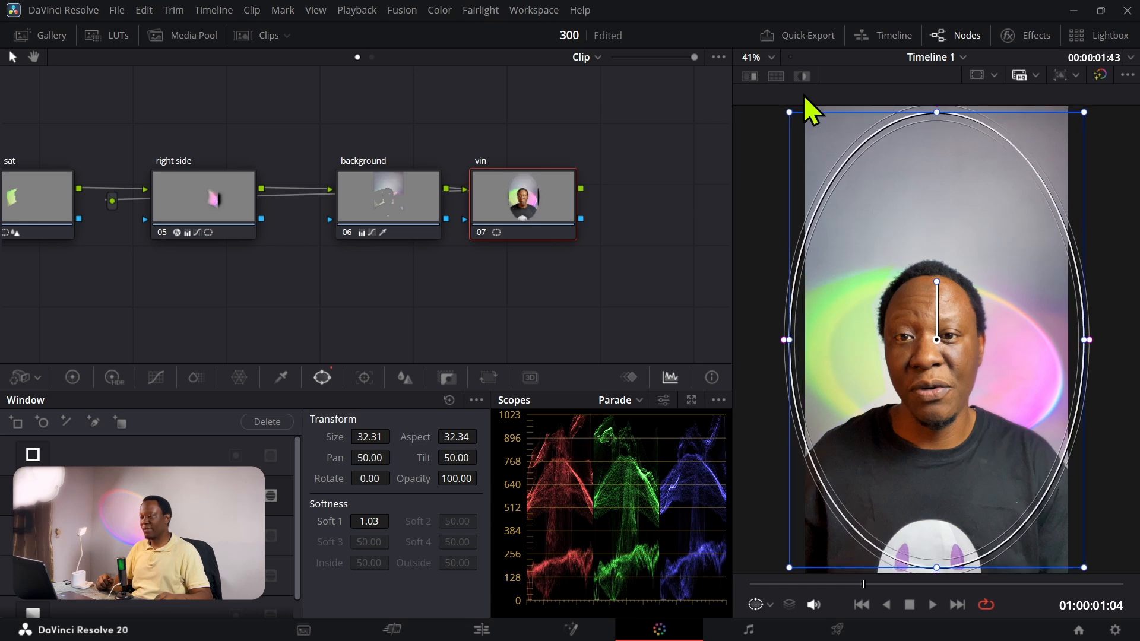
click(271, 496)
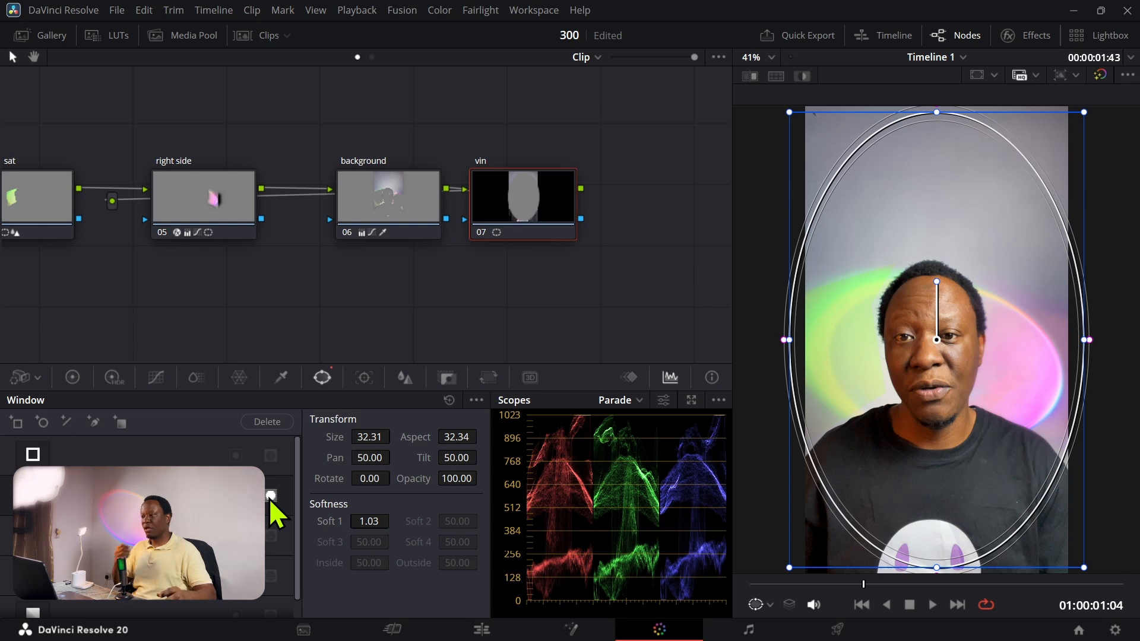
Step: Darken the frame edges by lowering the vin node's lift, and compare the picture with the node off and on
click(74, 378)
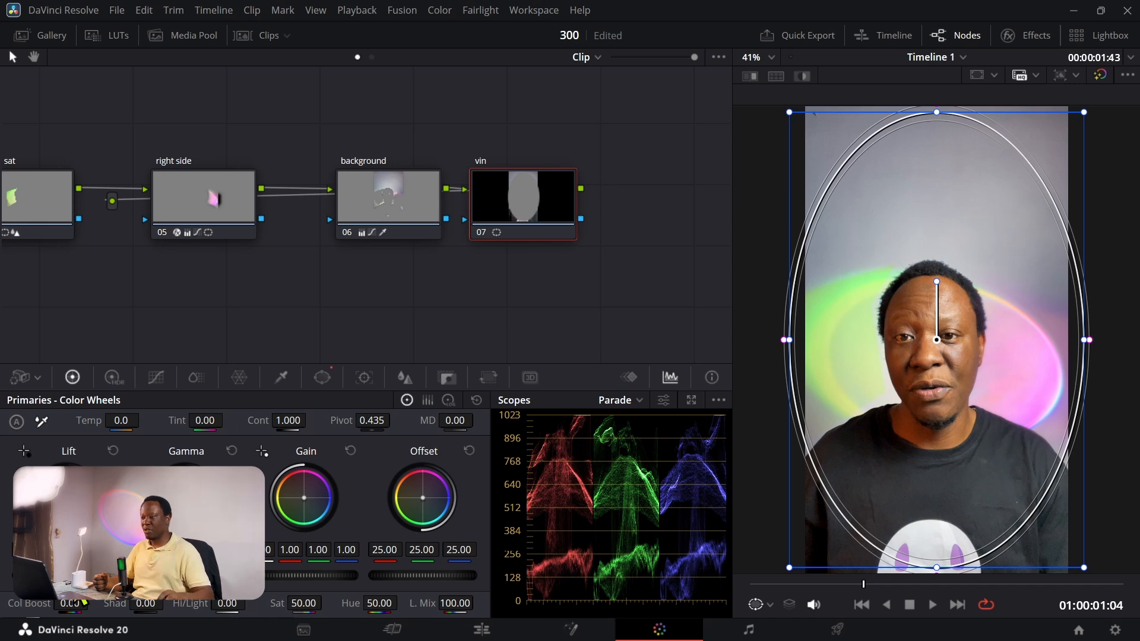
drag(69, 576, 54, 575)
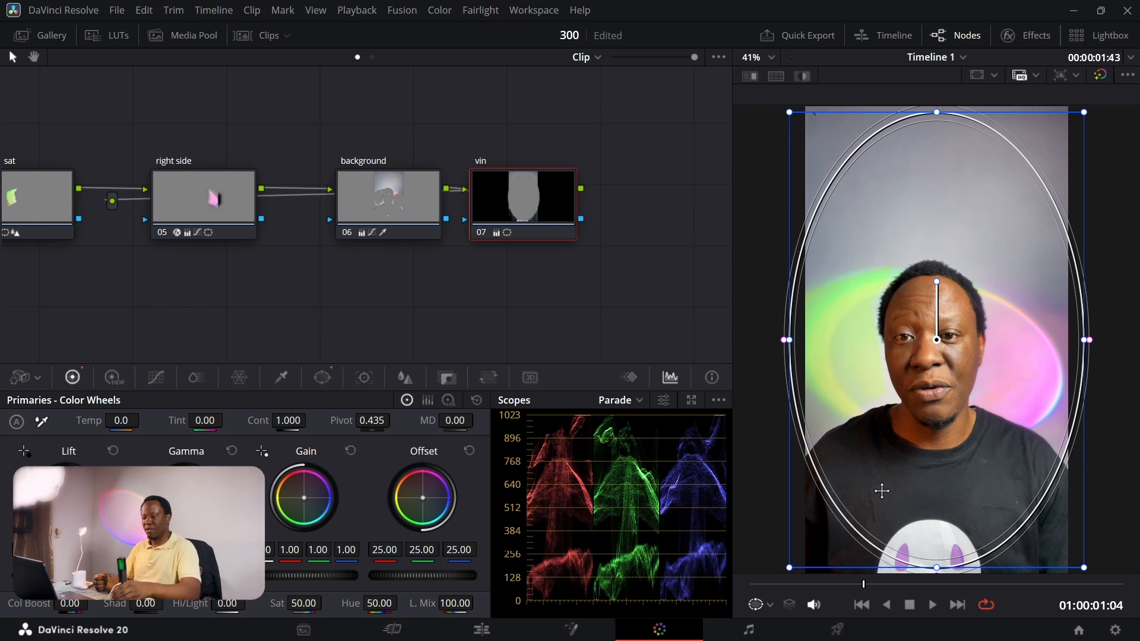
key(ctrl+d)
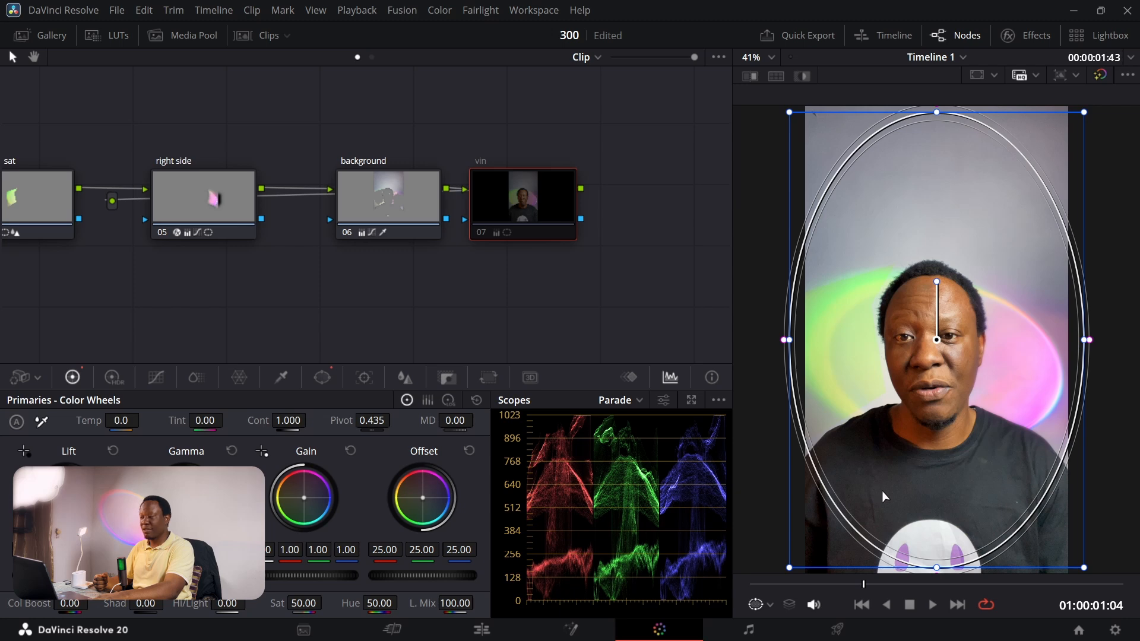
key(ctrl+d)
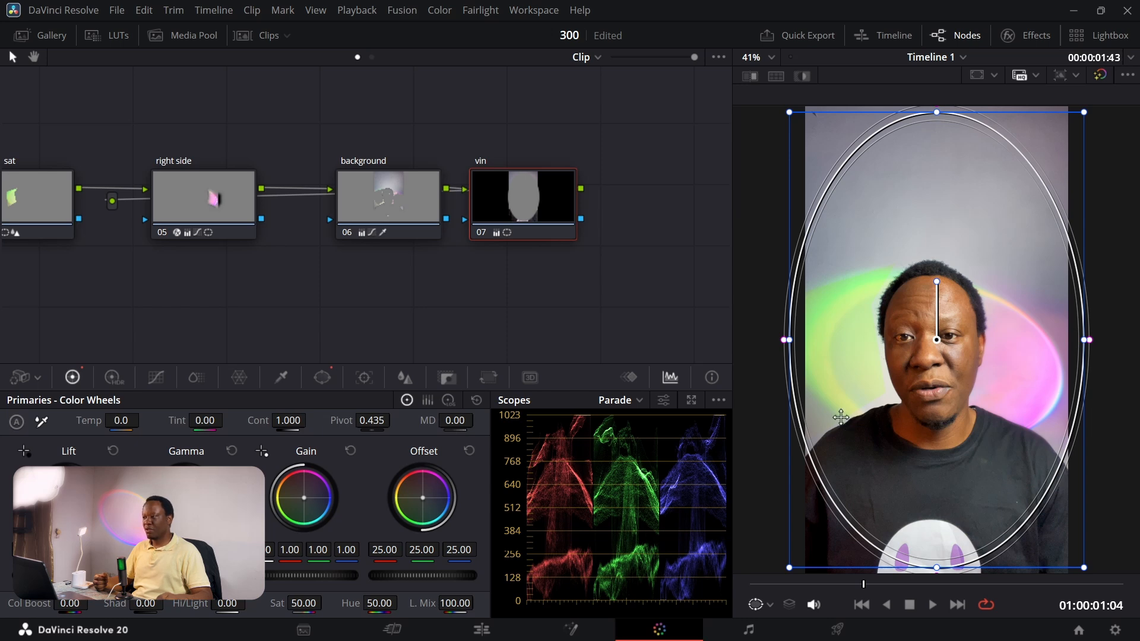
Step: Narrow the vin node's ellipse slightly and widen its edge softness for a gradual vignette falloff
mouse_move(791, 345)
mouse_down()
mouse_move(809, 343)
mouse_move(791, 342)
mouse_up()
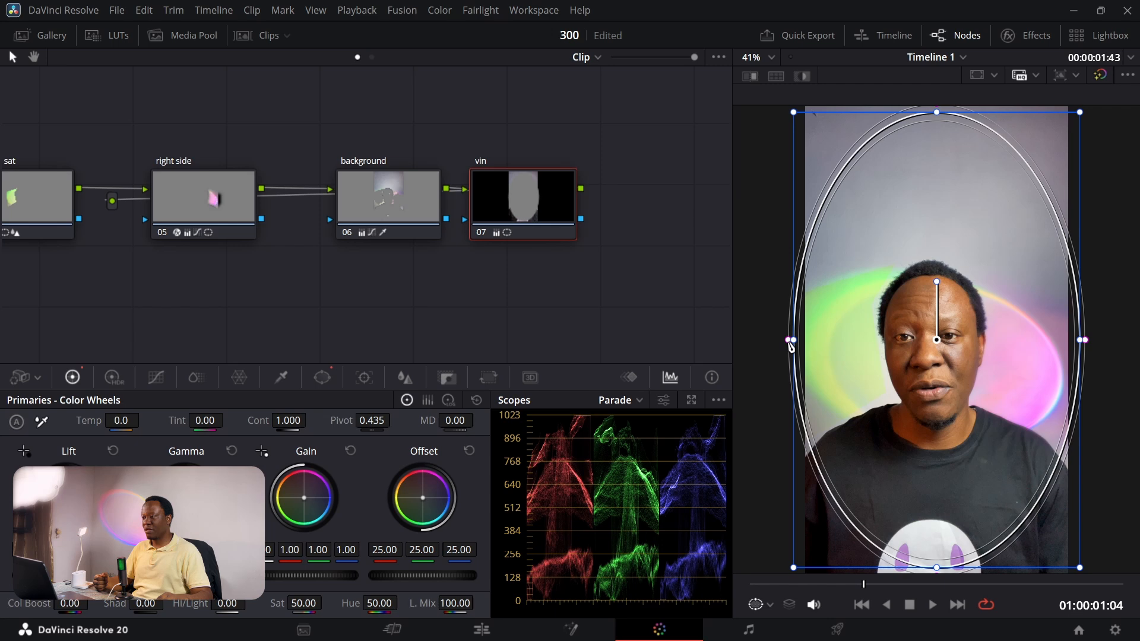
drag(790, 345, 776, 345)
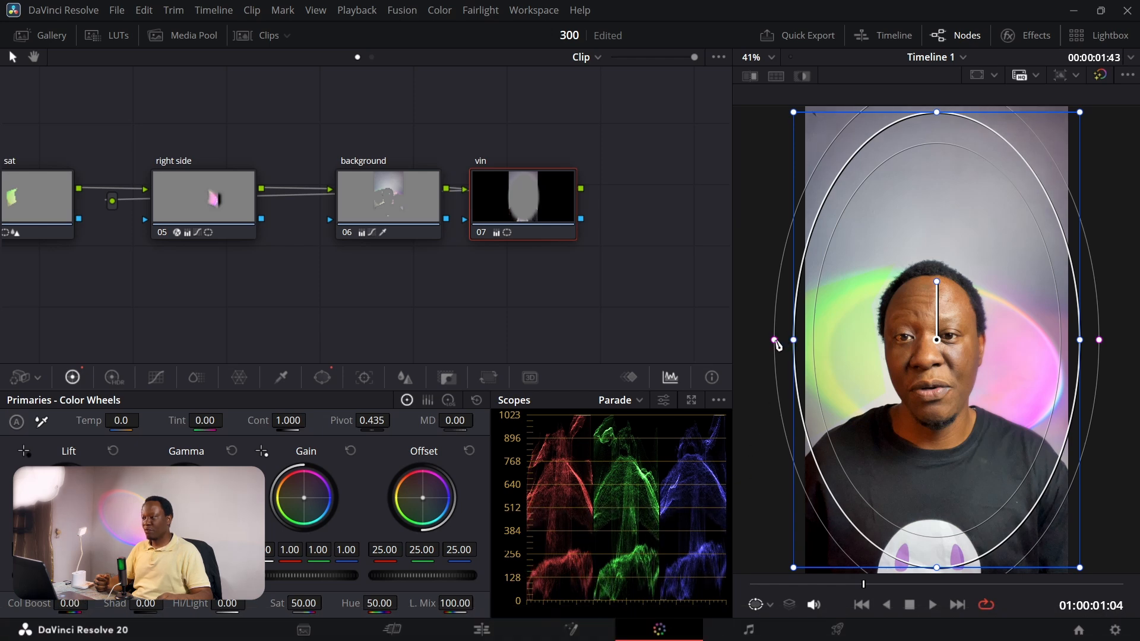
mouse_move(774, 340)
mouse_down()
mouse_move(801, 346)
mouse_move(774, 352)
mouse_up()
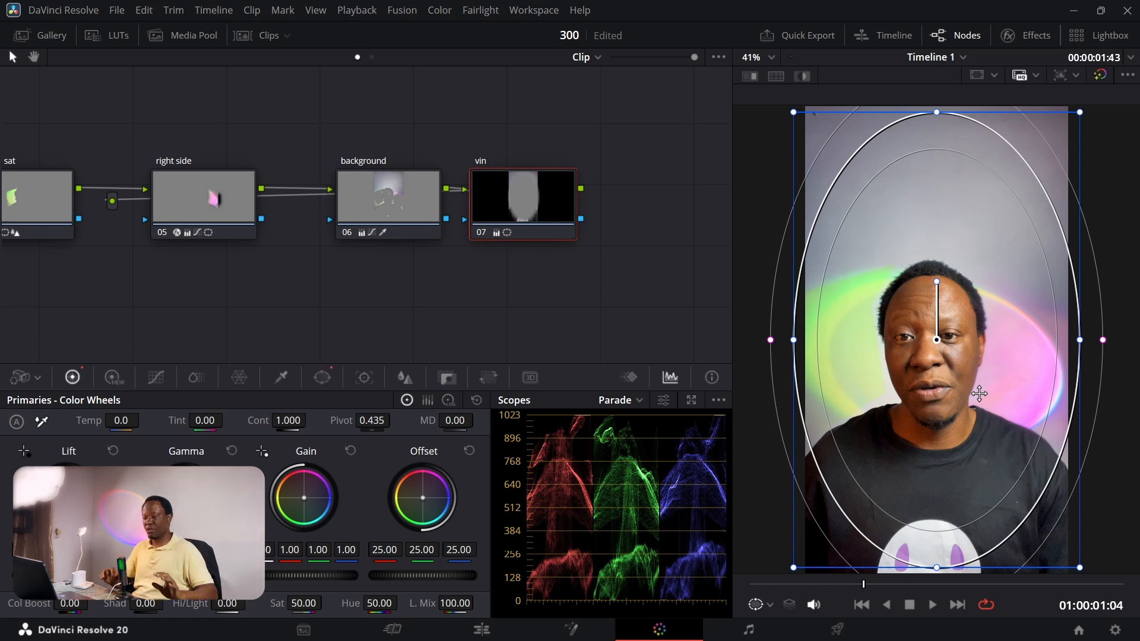
Step: Add a serial node after the vin node and label it "focus"
key(alt+s)
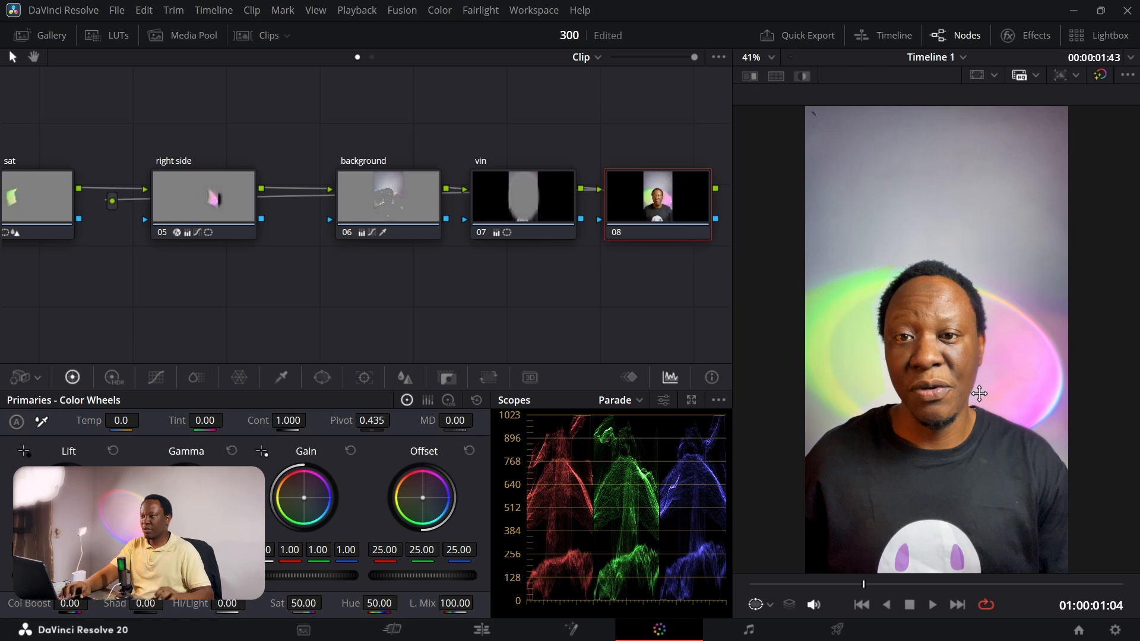
right_click(643, 191)
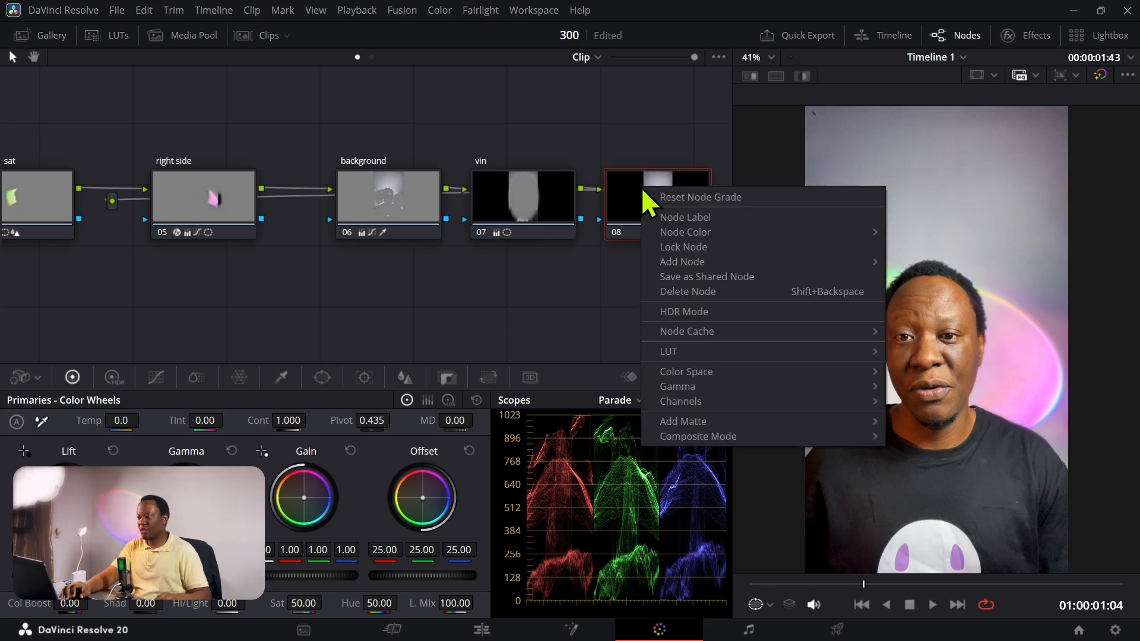
click(671, 217)
text(foc)
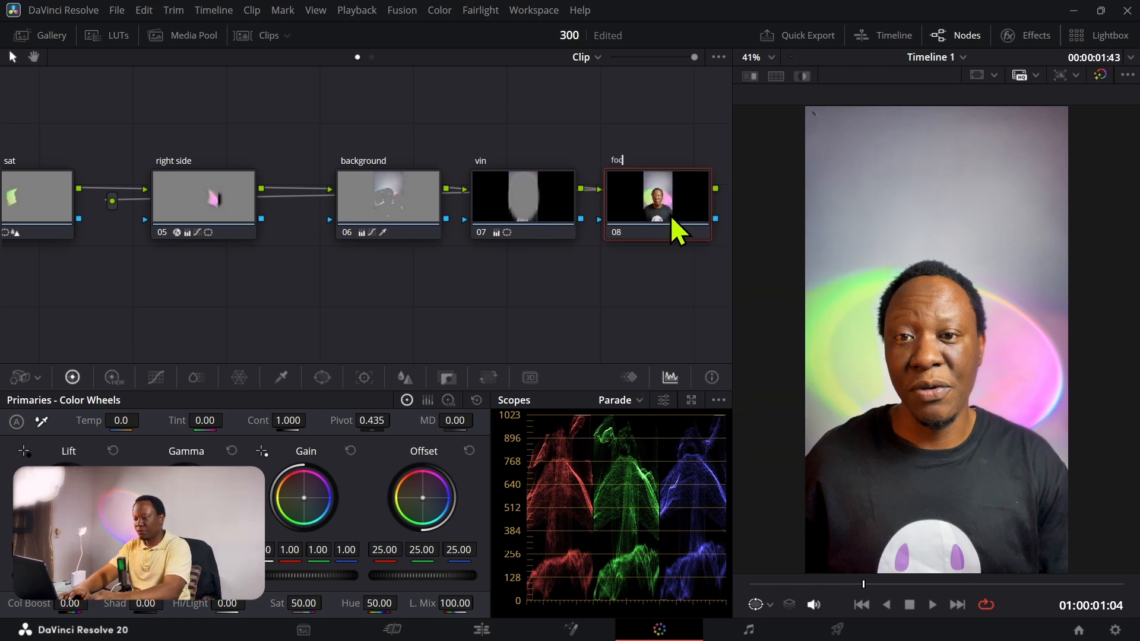
text(us)
key(Return)
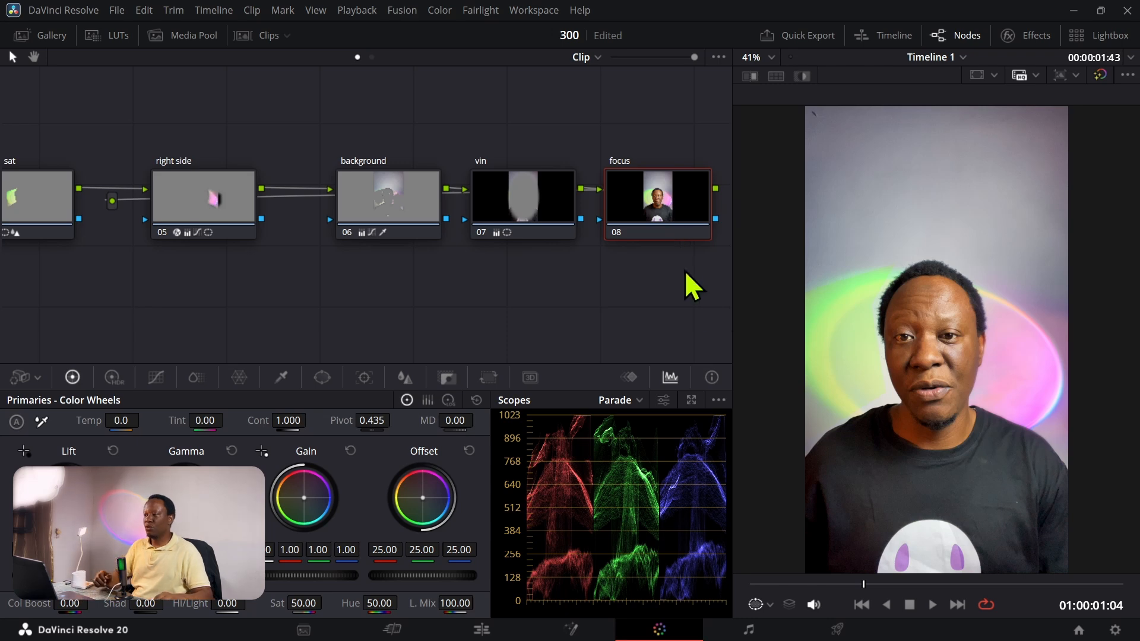
Step: Add a circular window to the focus node, shape it into an ellipse around the head and shoulders, and set Soft 1 to about 4.07
click(323, 379)
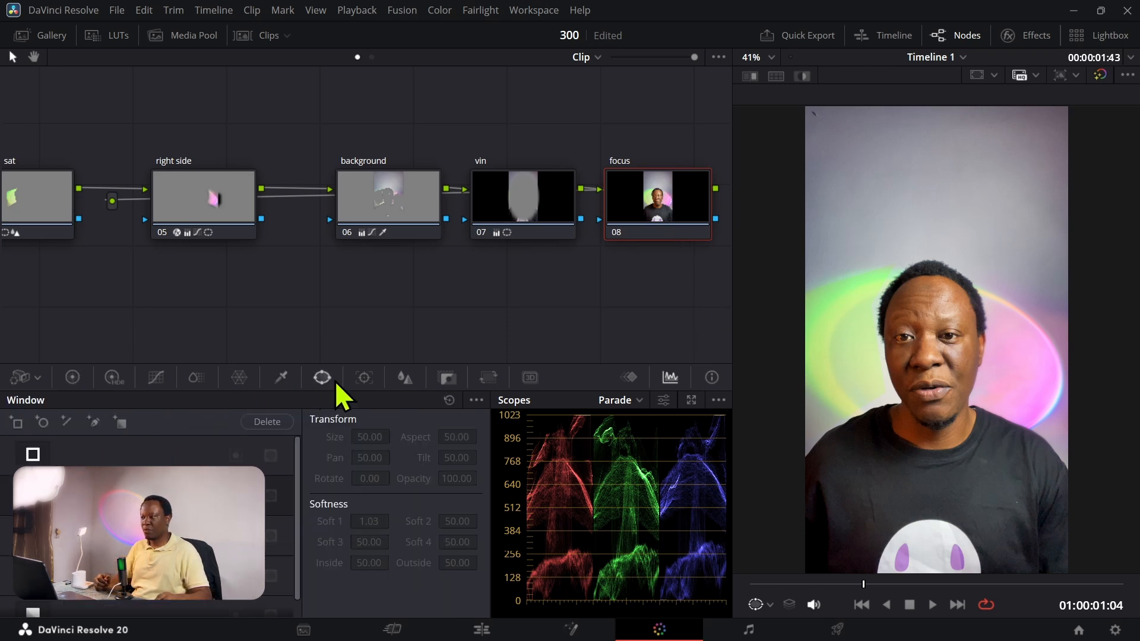
click(33, 495)
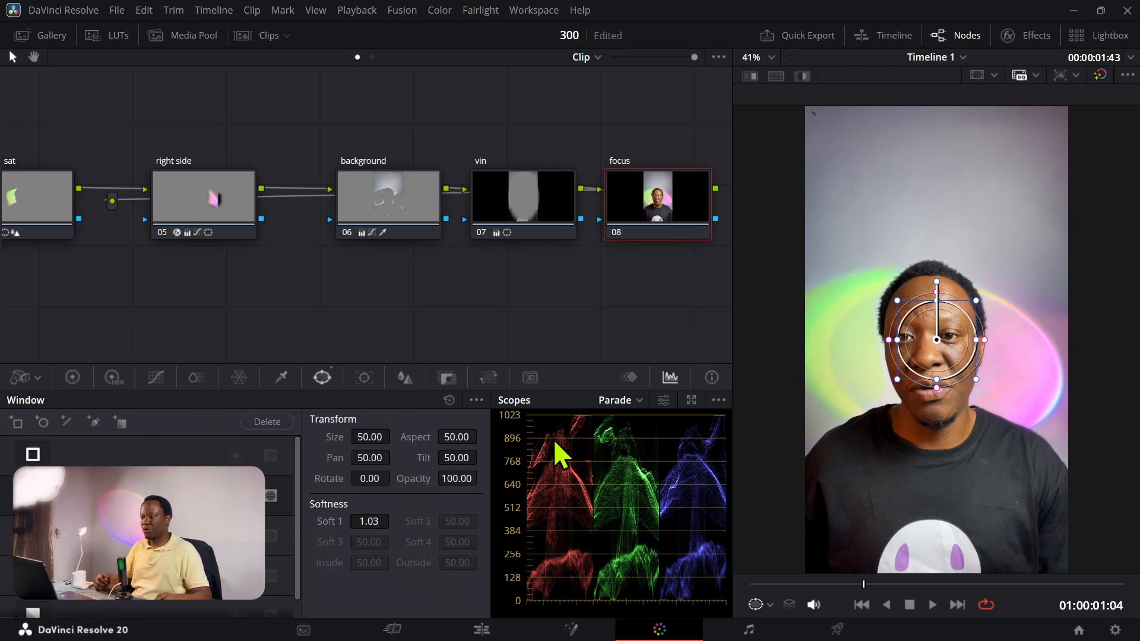
drag(882, 273, 810, 154)
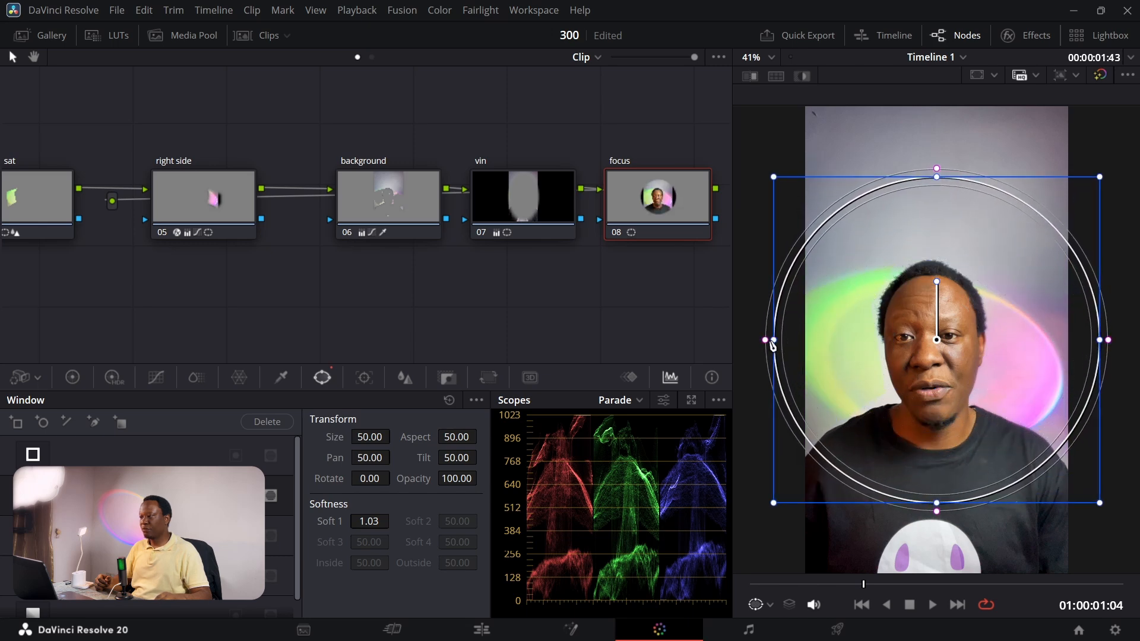
drag(775, 342, 798, 343)
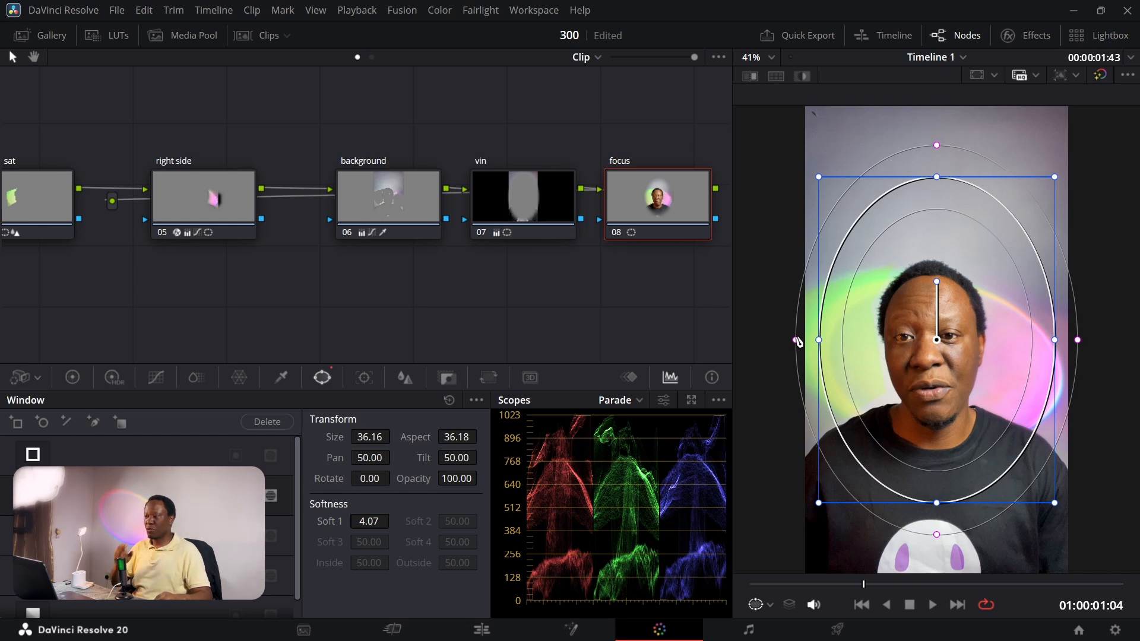
Step: Blur the area outside the focus window by inverting the window, and fine-tune the blur radius to a mild softness
click(404, 380)
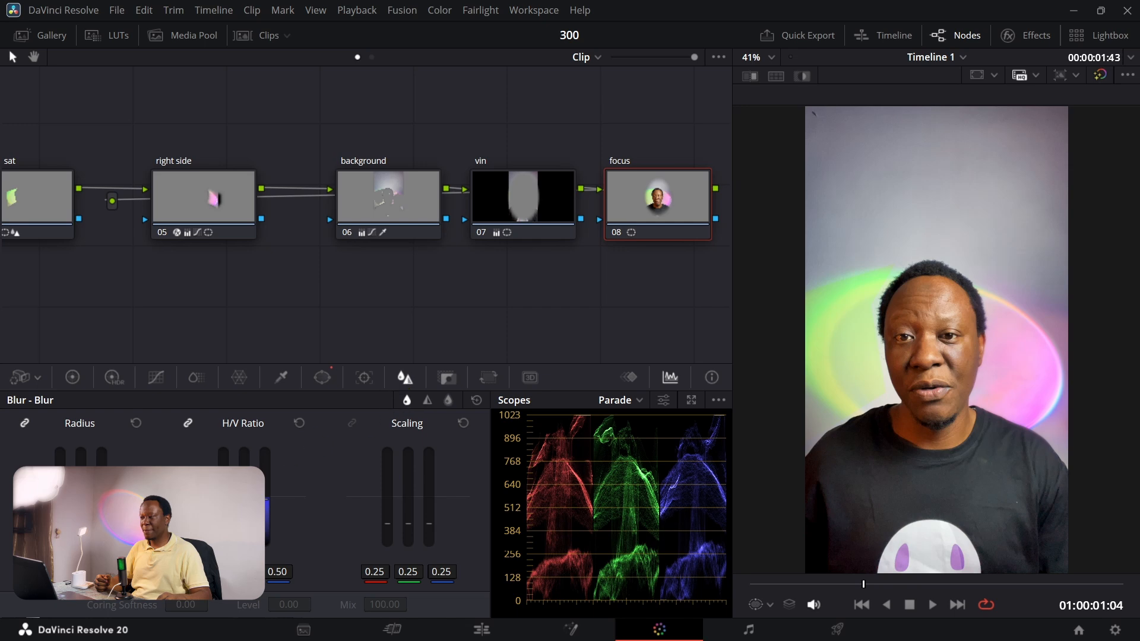
drag(81, 498, 81, 477)
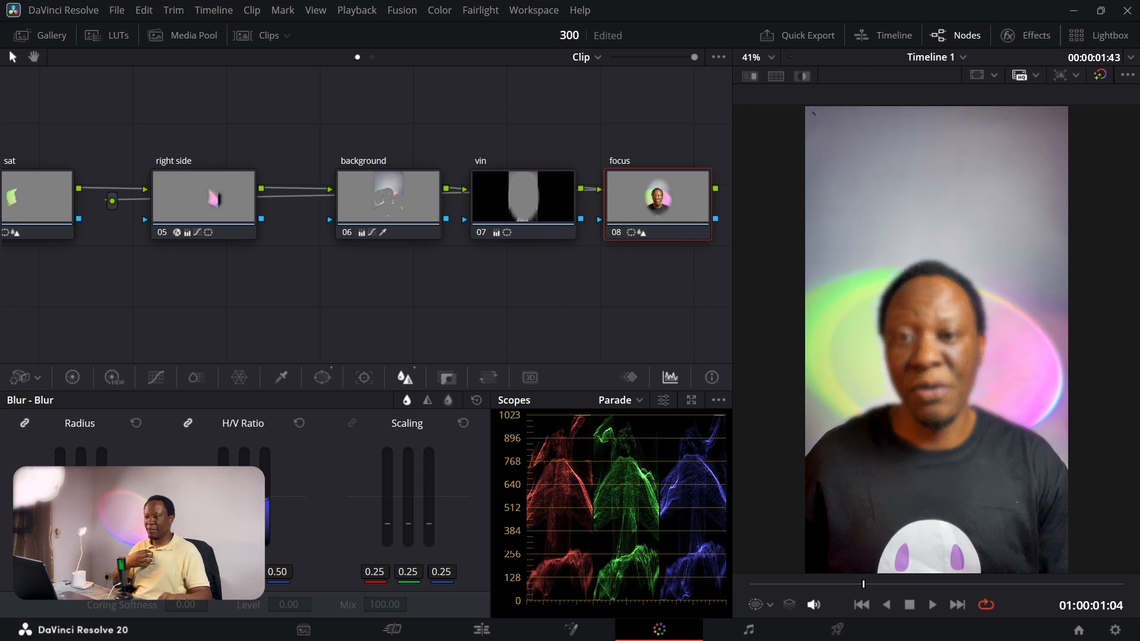
click(322, 376)
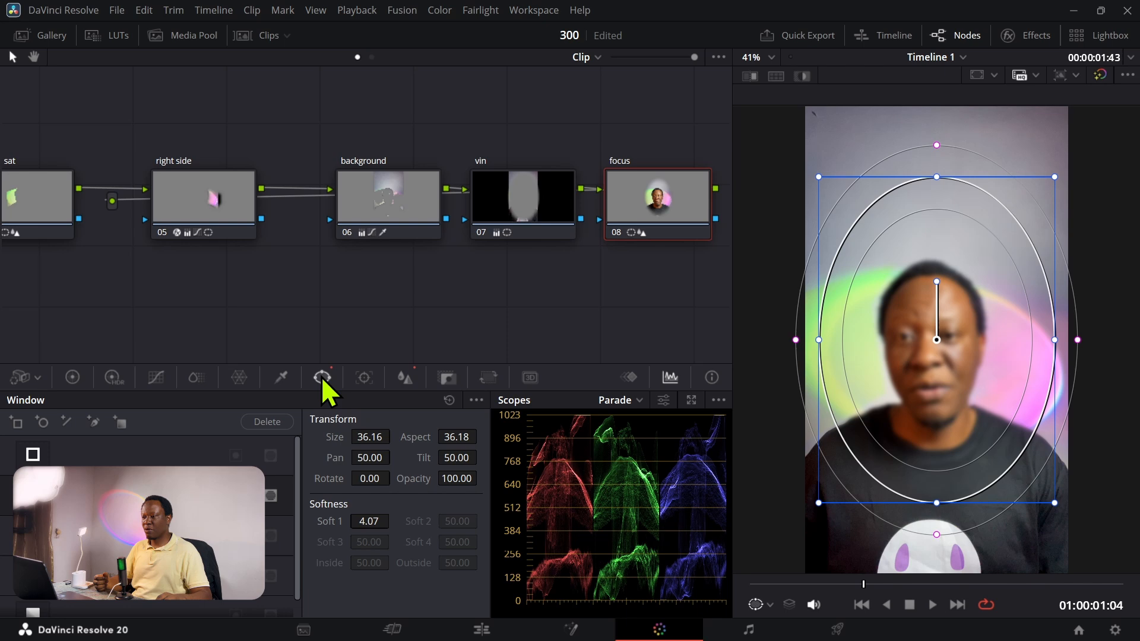
click(270, 495)
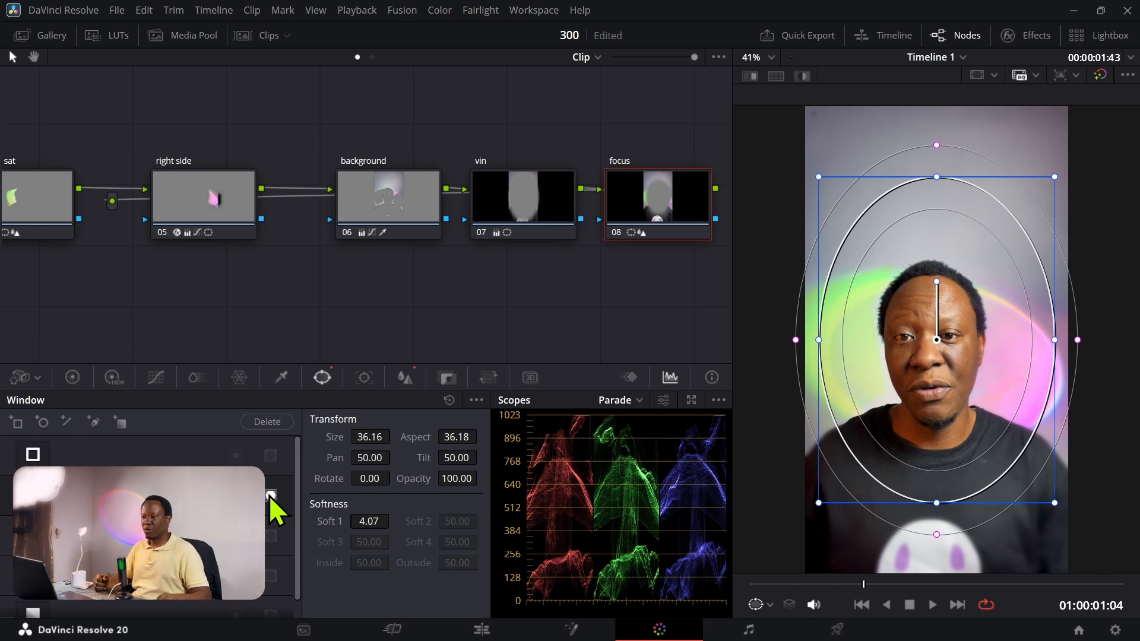
click(407, 377)
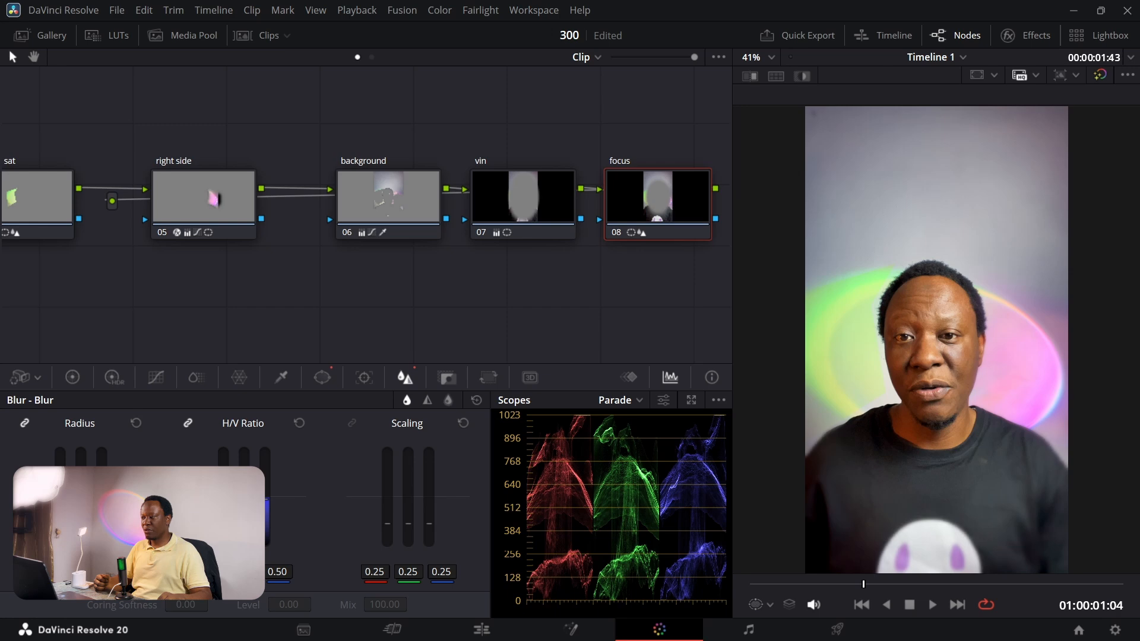
drag(81, 476, 81, 462)
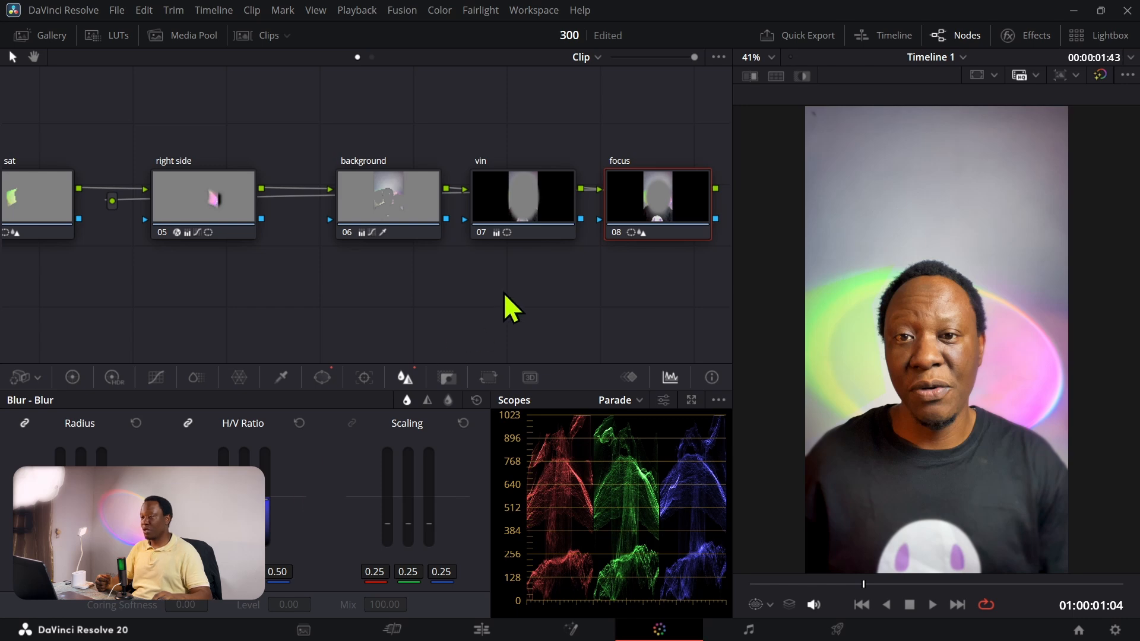
Step: Add a serial node between the base and contrast nodes and label it "skin"
drag(523, 291, 605, 311)
drag(218, 313, 475, 309)
drag(232, 293, 412, 310)
mouse_move(167, 305)
mouse_down()
mouse_move(351, 305)
mouse_move(297, 307)
mouse_up()
drag(260, 237, 164, 233)
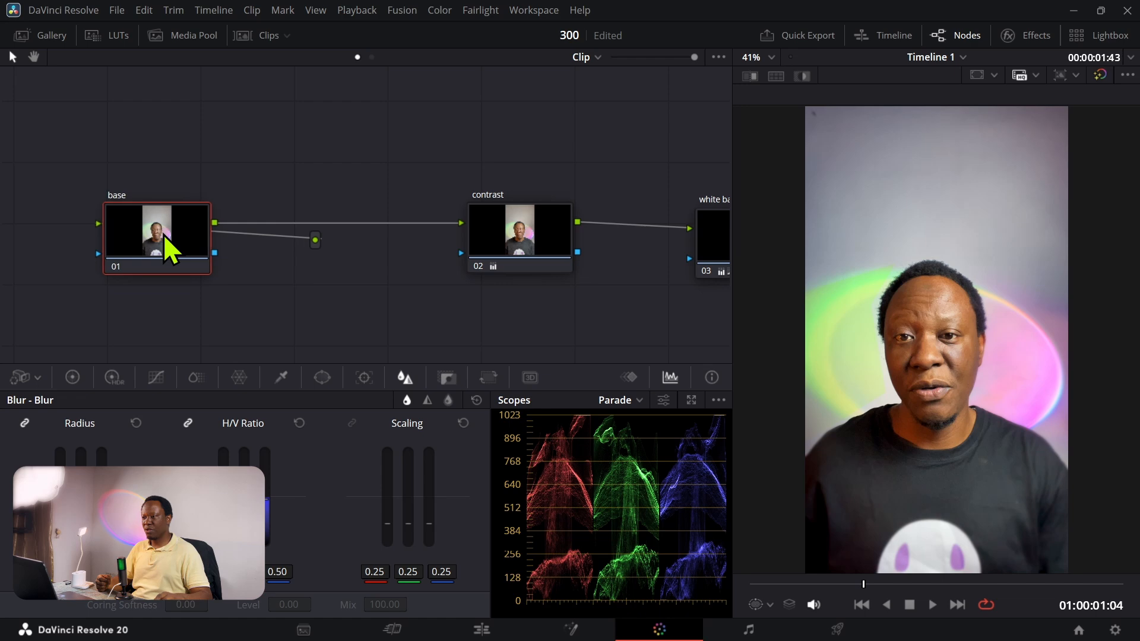
key(alt+s)
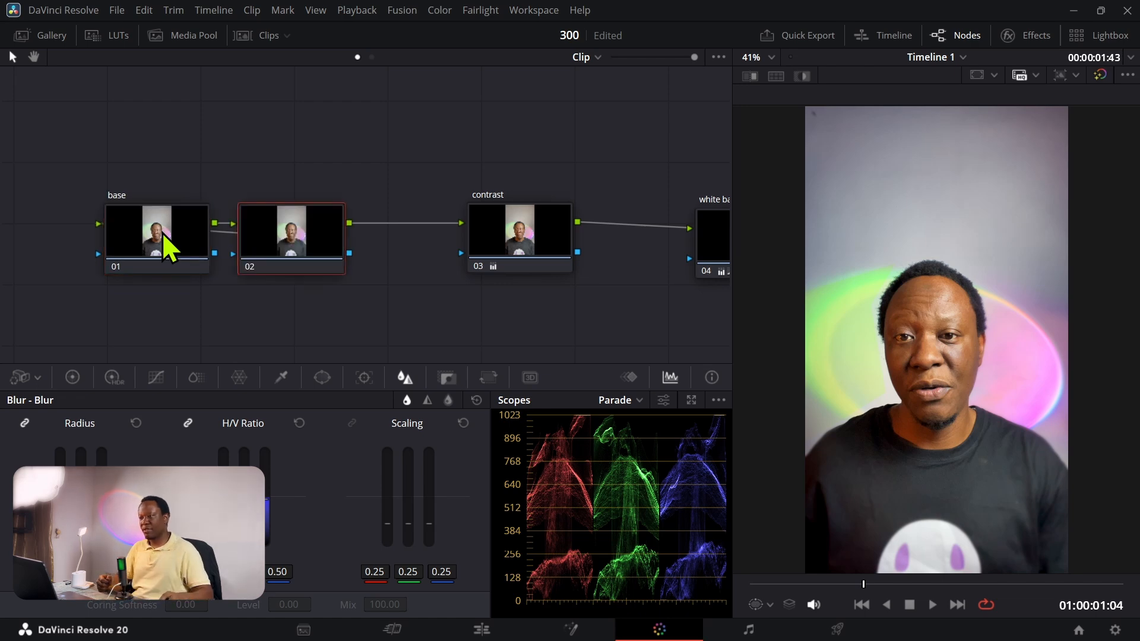
right_click(287, 244)
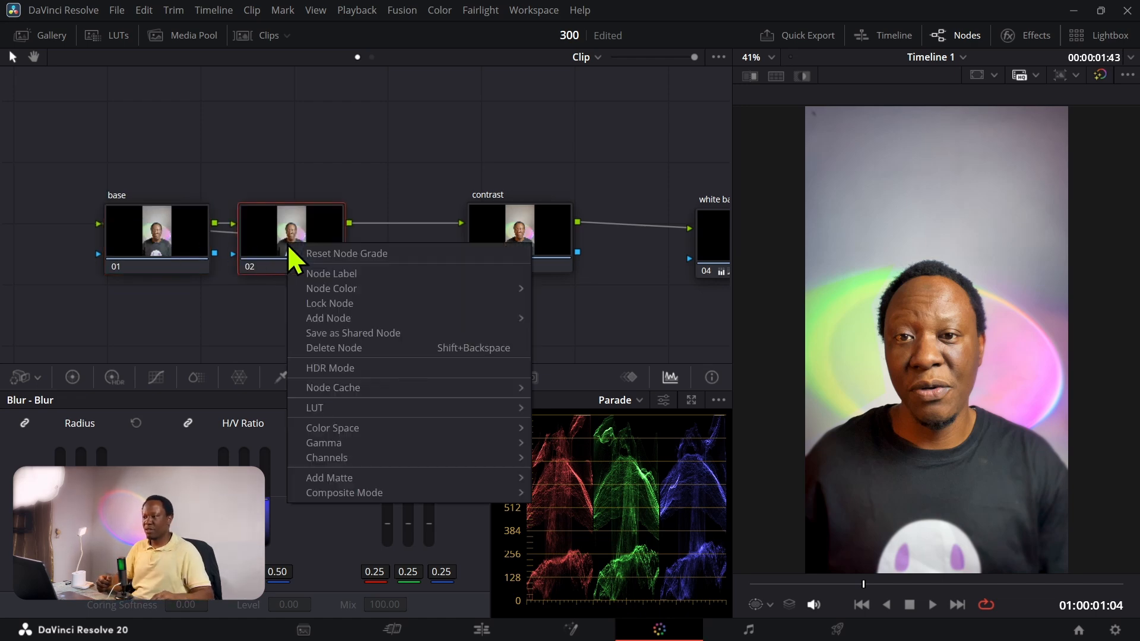
click(316, 273)
text(skin)
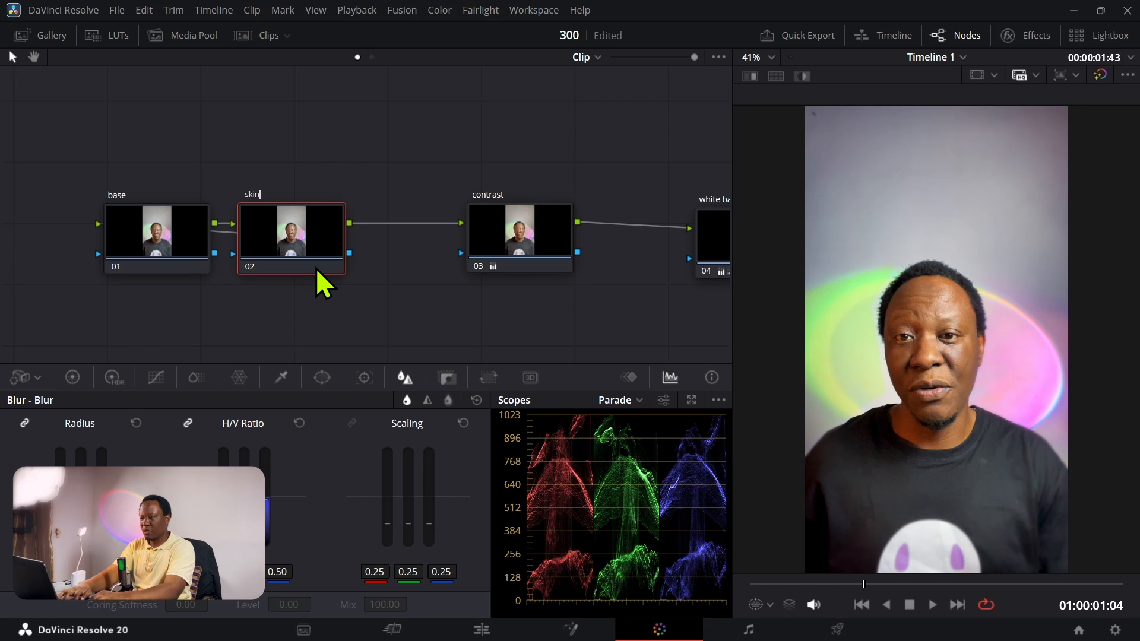
key(Return)
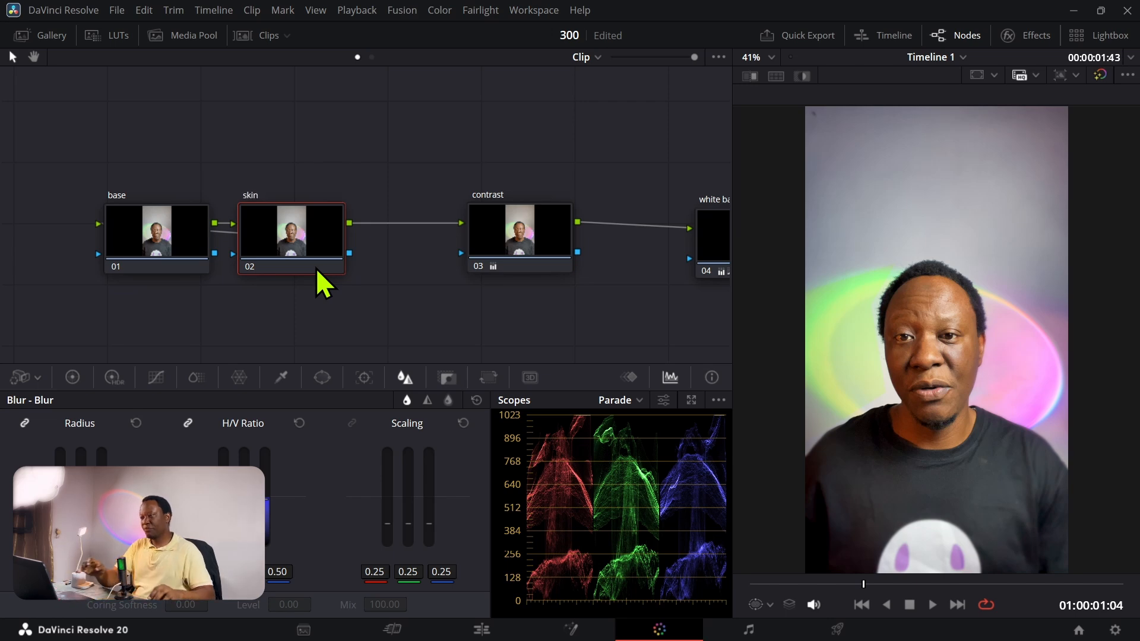
Step: Sample the man's forehead with the HSL qualifier on the skin node and highlight the resulting key
click(283, 380)
click(953, 291)
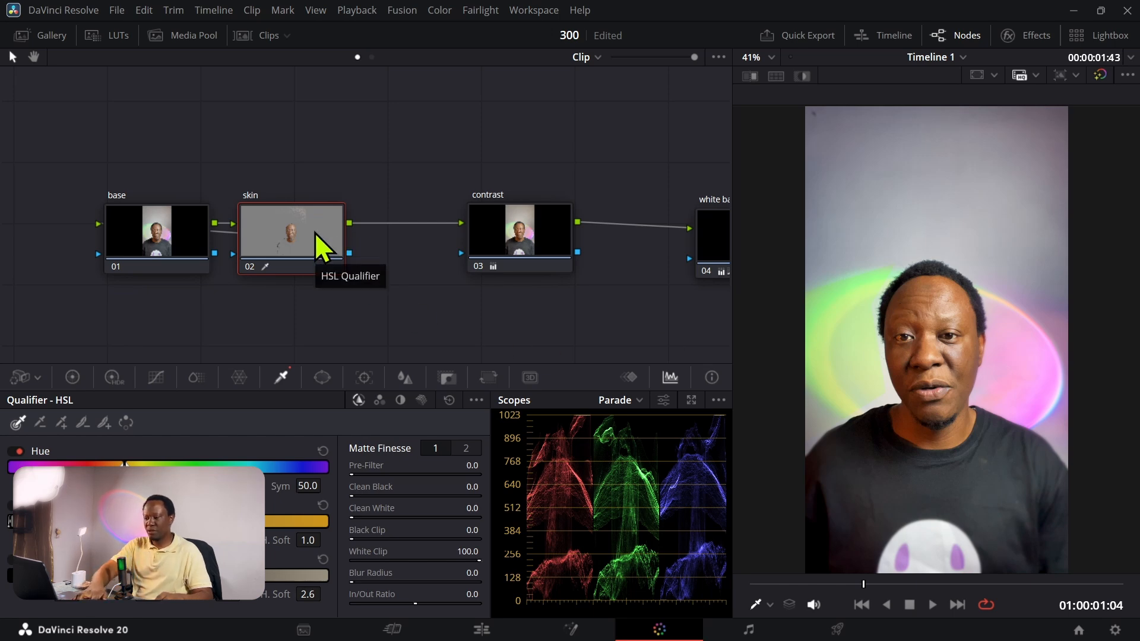
key(shift+h)
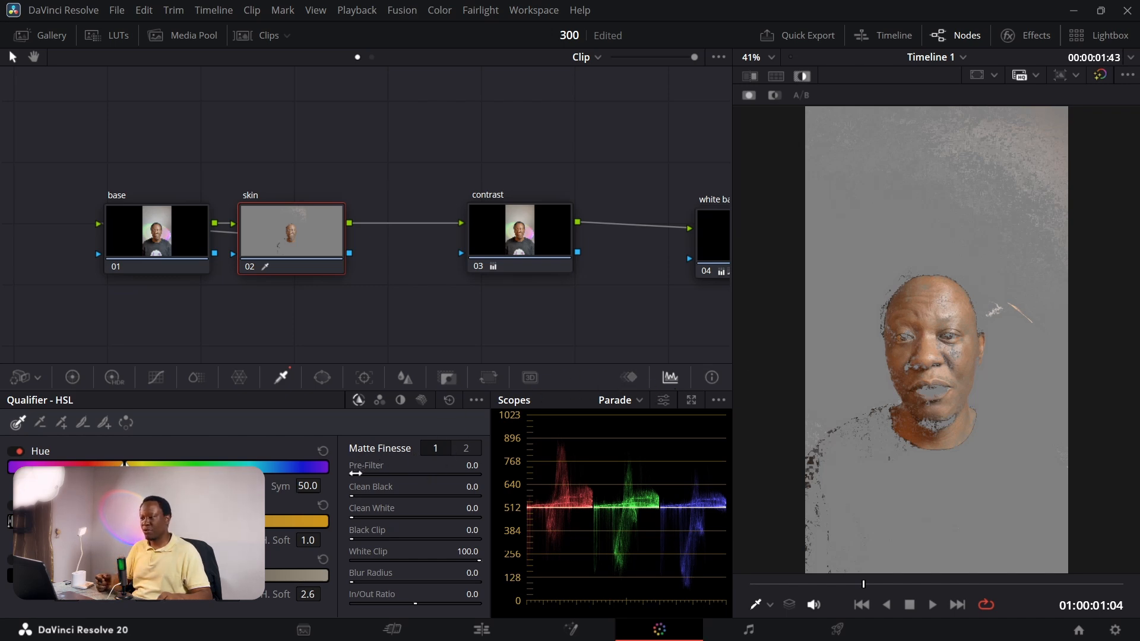
Step: Refine the skin key with Pre-Filter 18.2, Blur Radius 103.2, Clean Black 61.2 and Clean White 4.8
drag(355, 473, 378, 474)
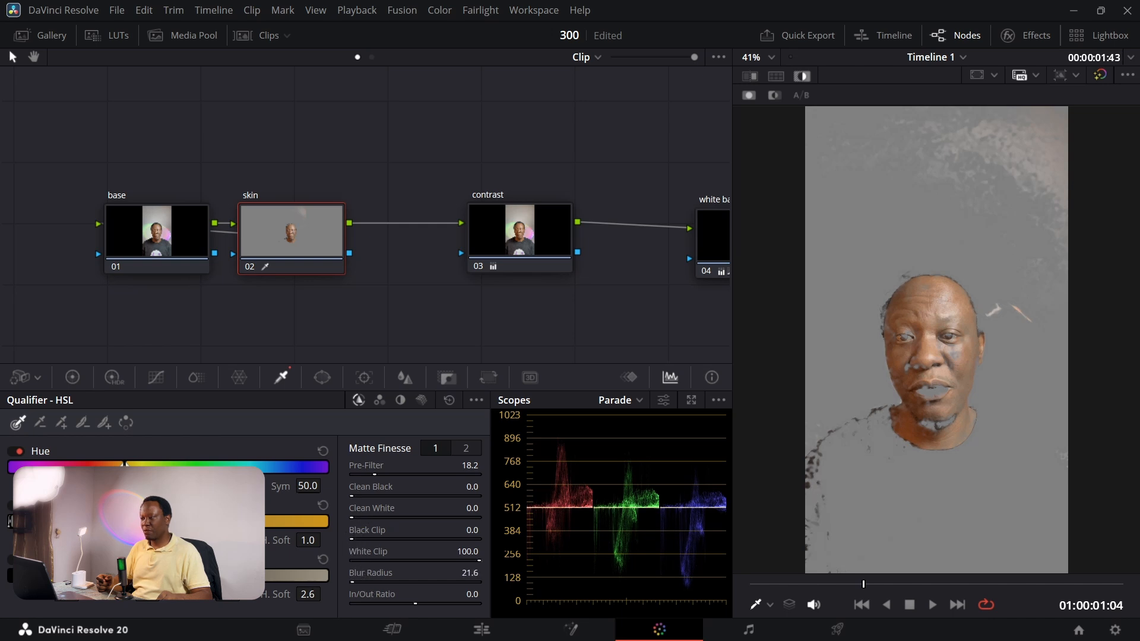
drag(352, 582, 358, 582)
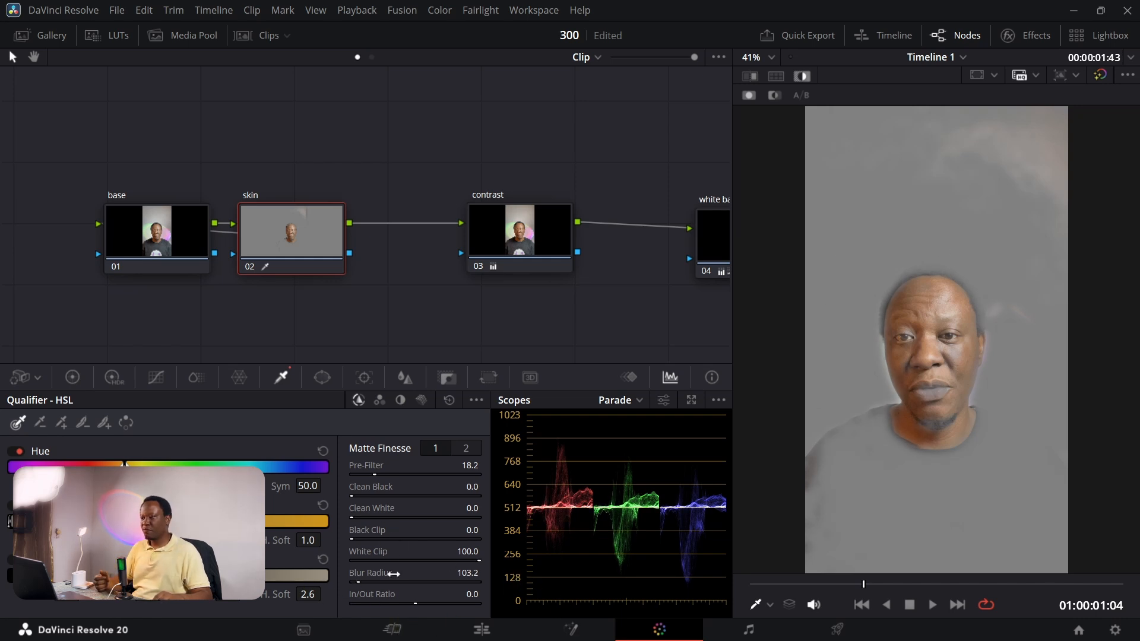
drag(349, 495, 359, 517)
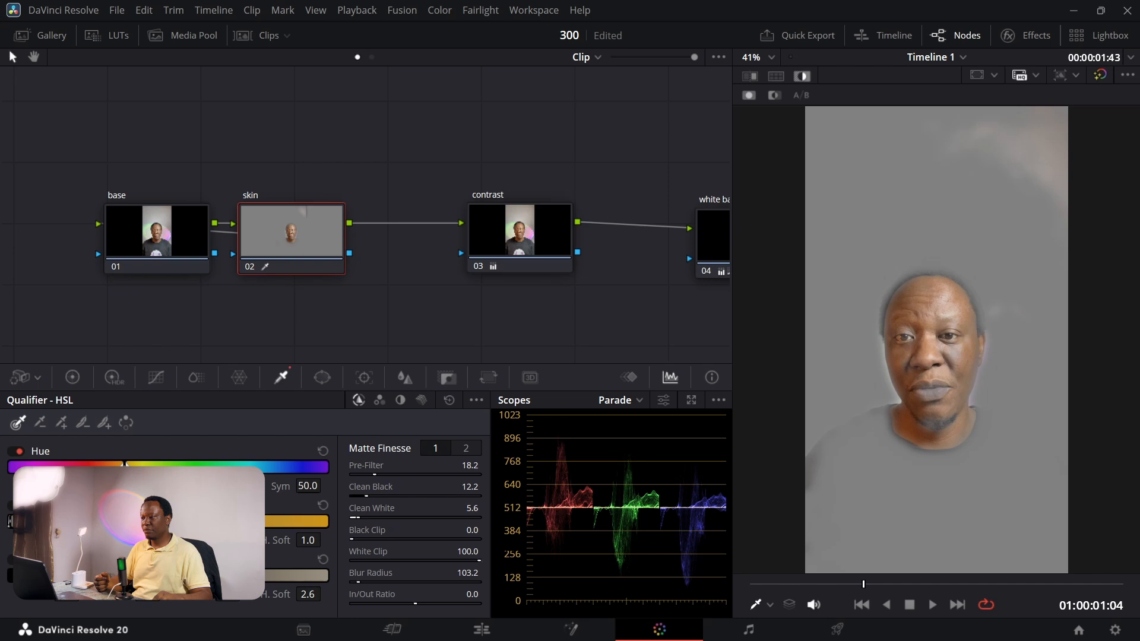
drag(369, 495, 428, 496)
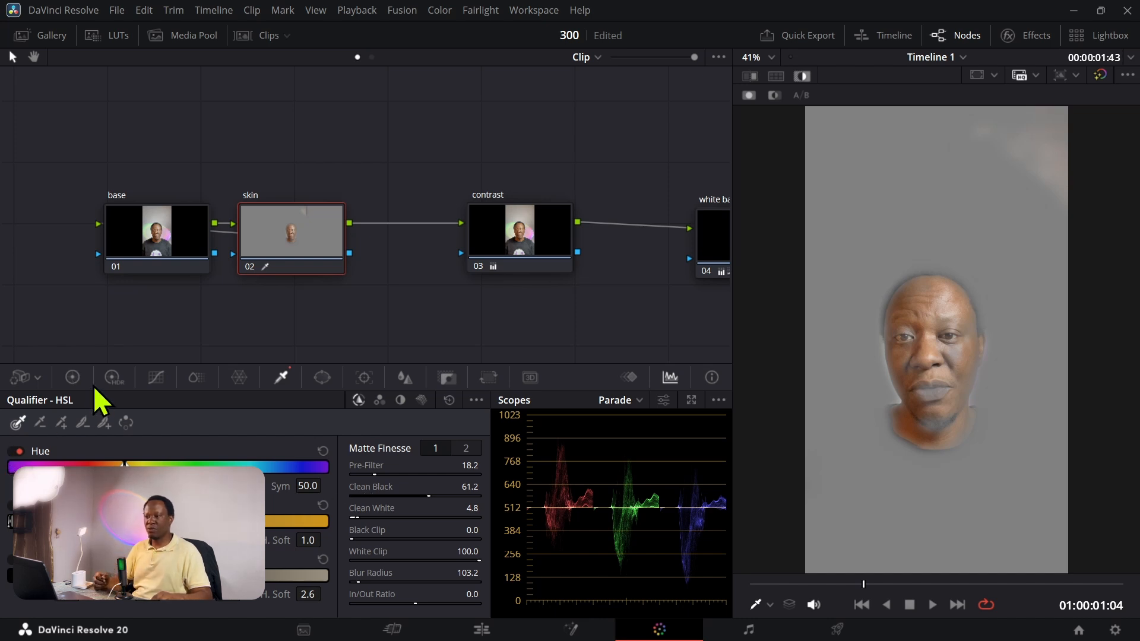
Step: Turn off the key highlight and shift the skin node's offset toward blue, to about 22.01 red, 24.37 green and 25.46 blue
click(72, 377)
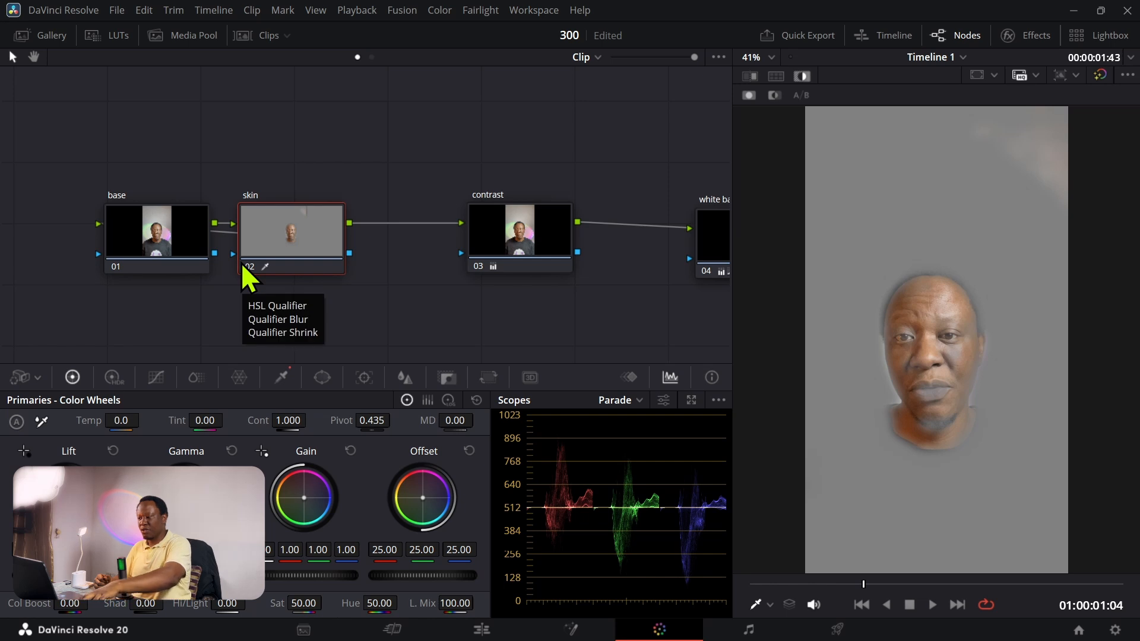
key(shift+h)
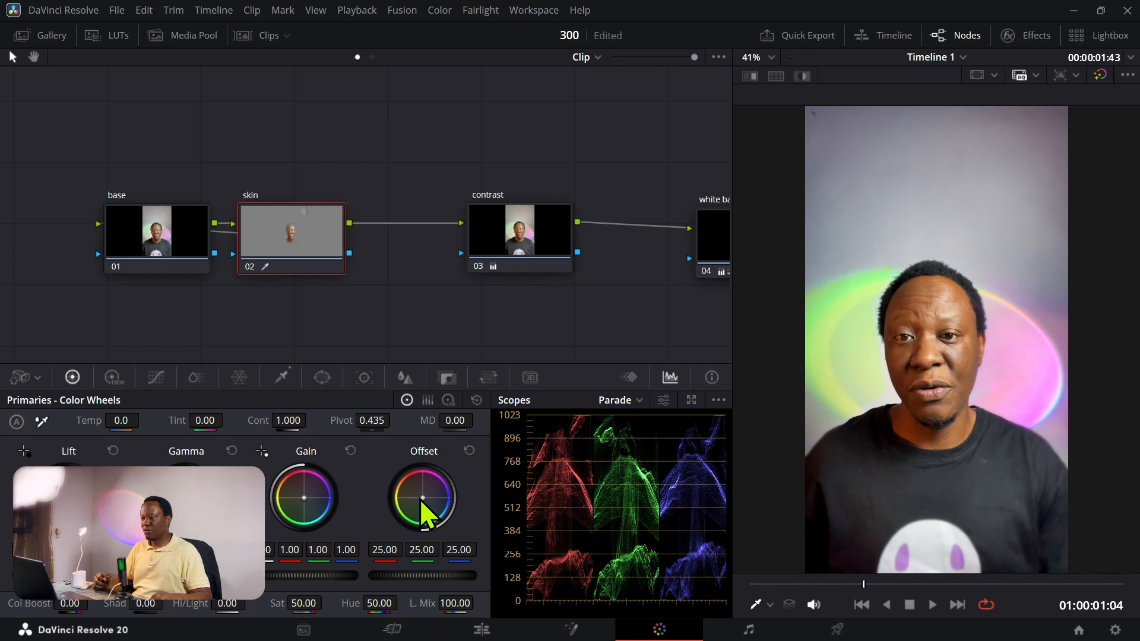
mouse_move(422, 501)
mouse_down()
mouse_move(439, 489)
mouse_move(425, 503)
mouse_up()
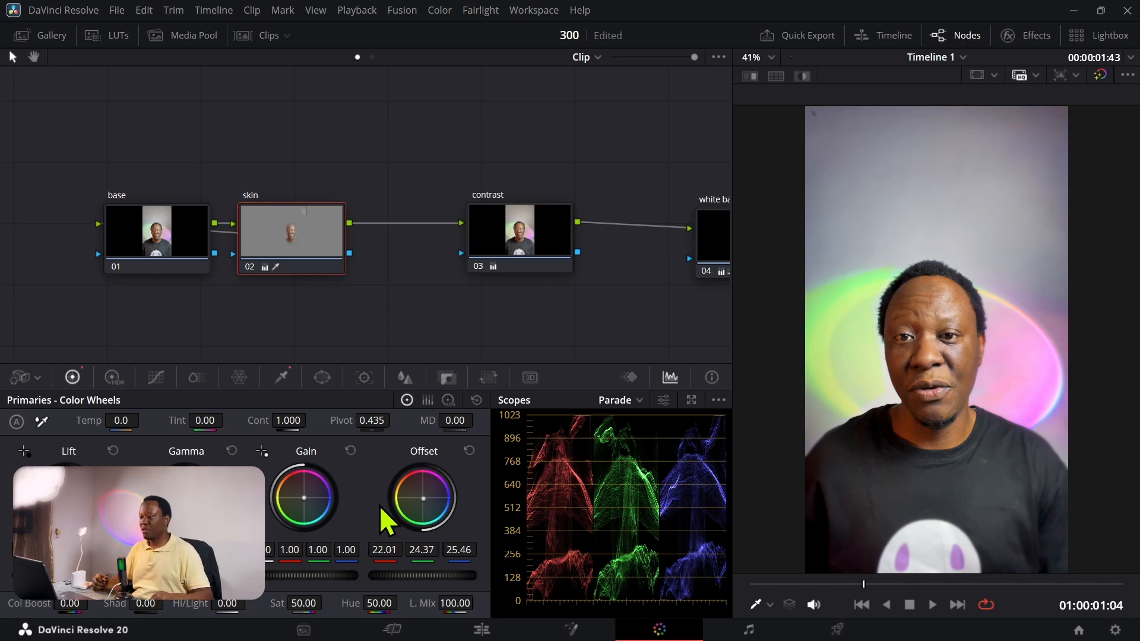
Step: Reset the skin node's offset and shift it toward red, to about 26.05 red, 24.47 green and 24.84 blue
click(469, 451)
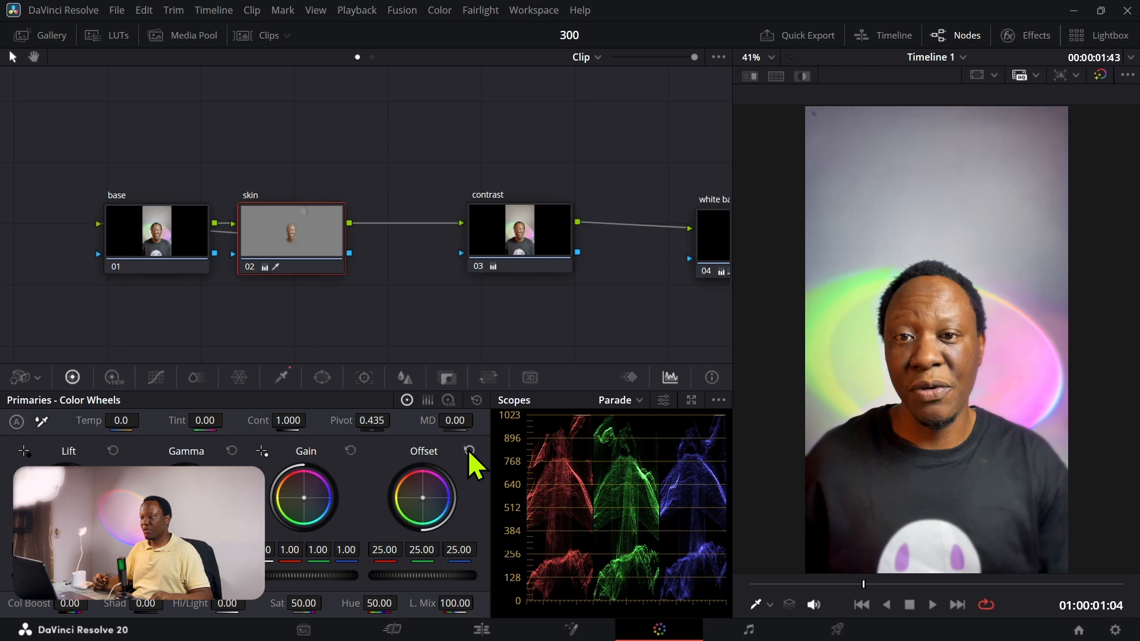
drag(423, 499, 422, 498)
Step: Set the contrast node's saturation to 53.40
drag(469, 315, 366, 320)
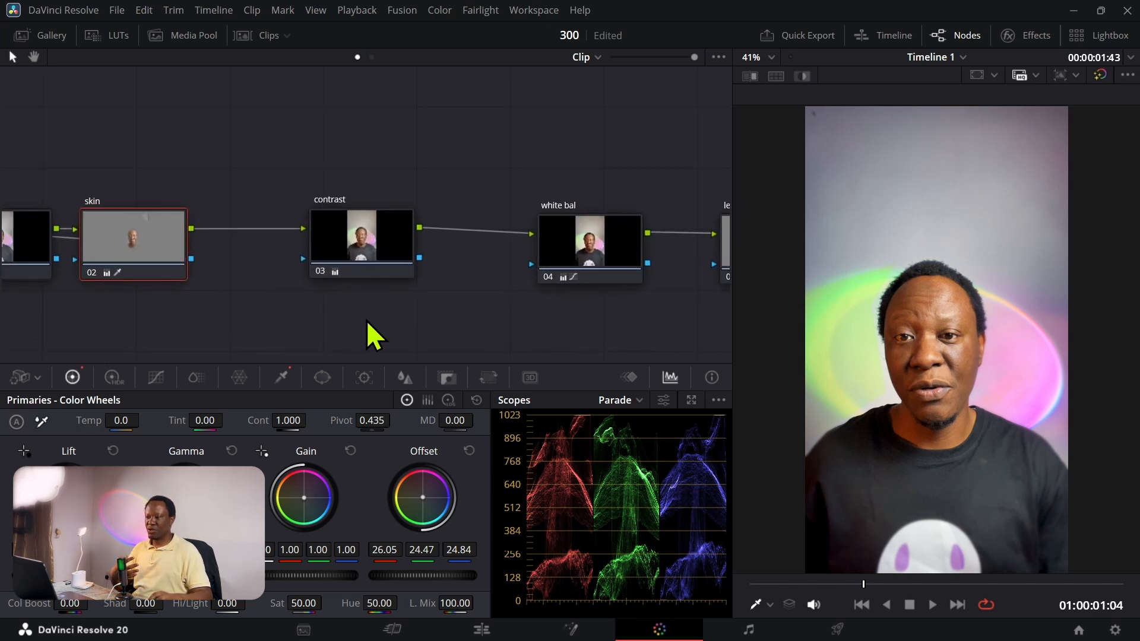
drag(127, 315, 209, 336)
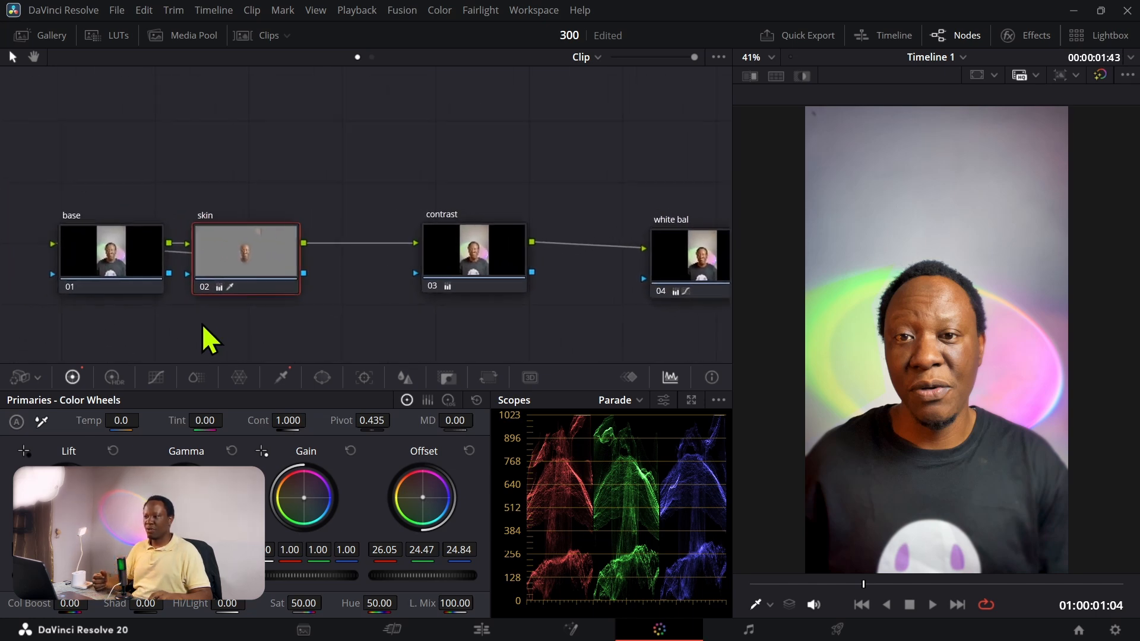
click(447, 253)
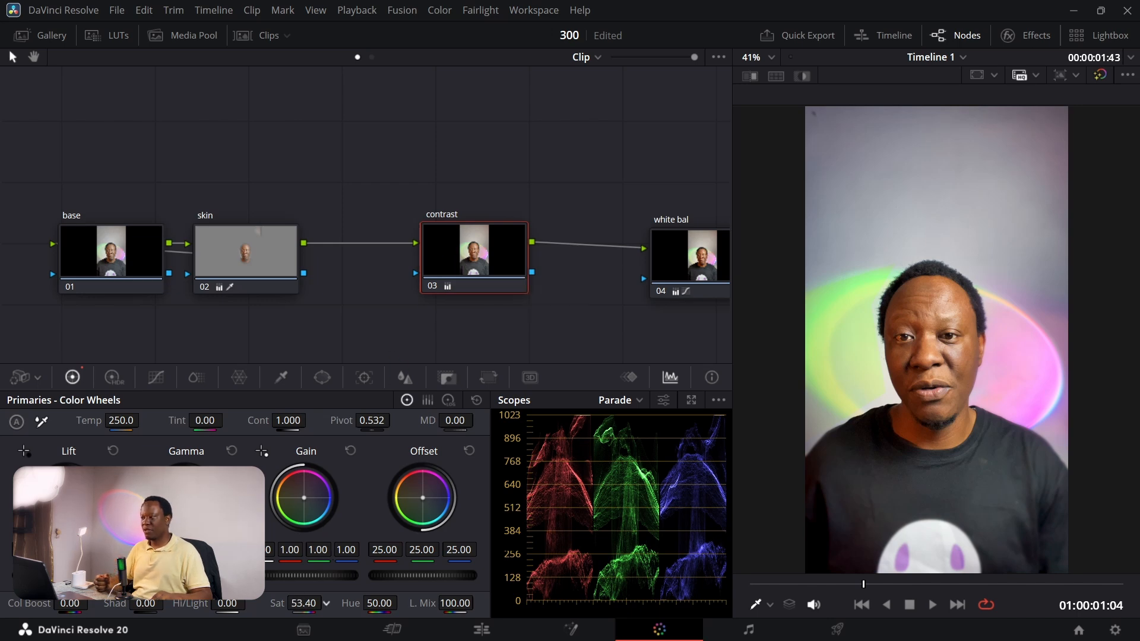
mouse_move(304, 603)
mouse_down()
mouse_move(258, 603)
mouse_move(326, 602)
mouse_up()
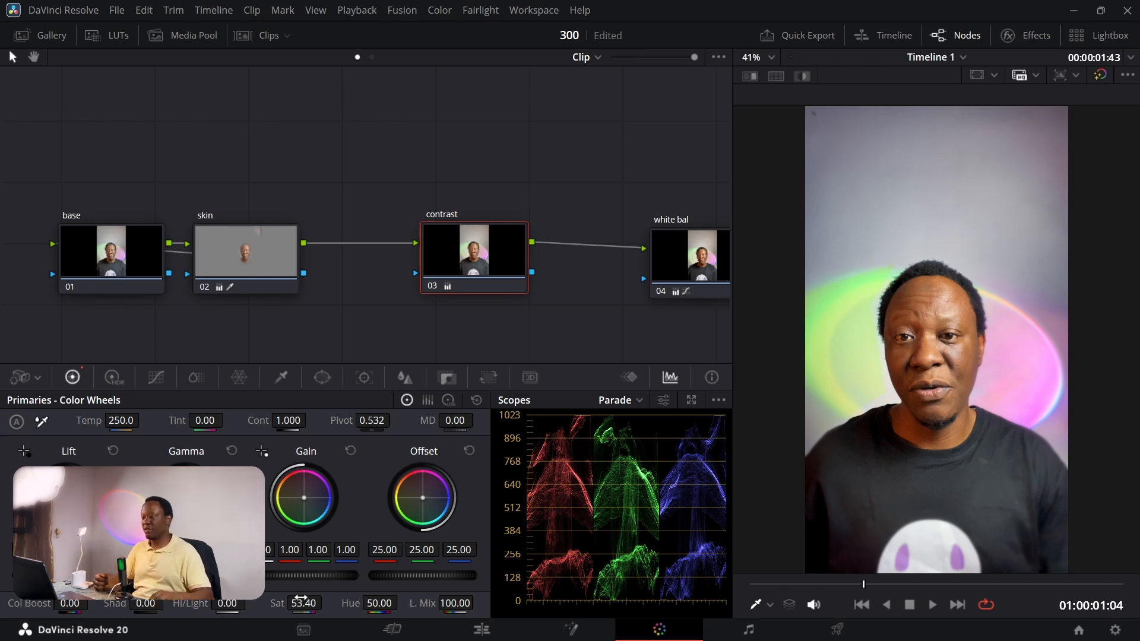
Step: Switch to the Deliver page and name the export file "Exp final"
click(838, 630)
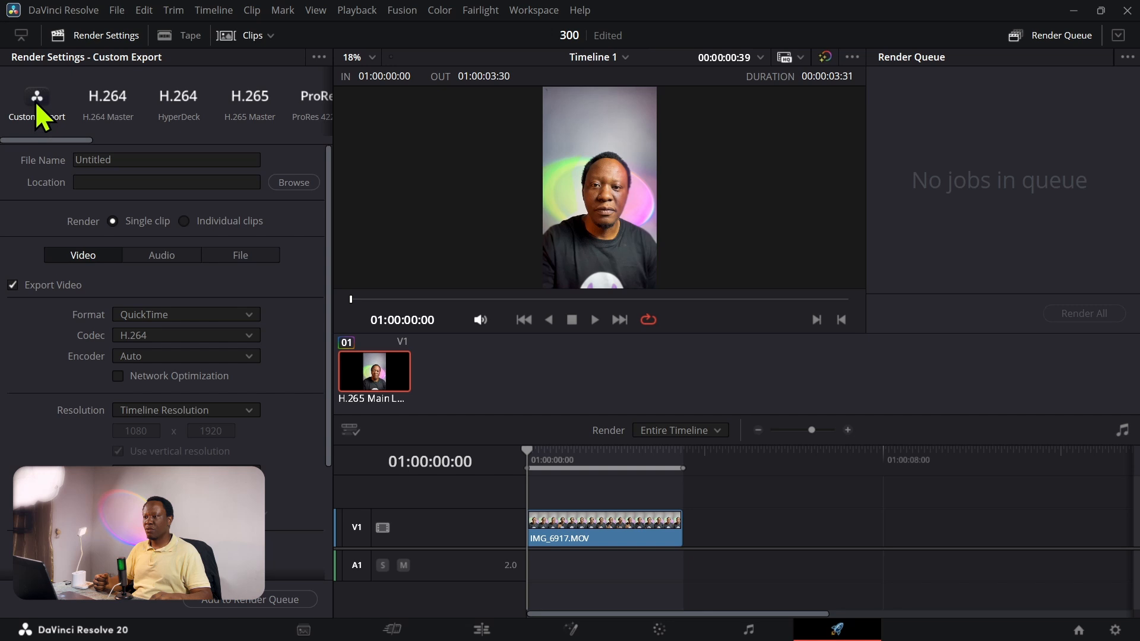
click(139, 164)
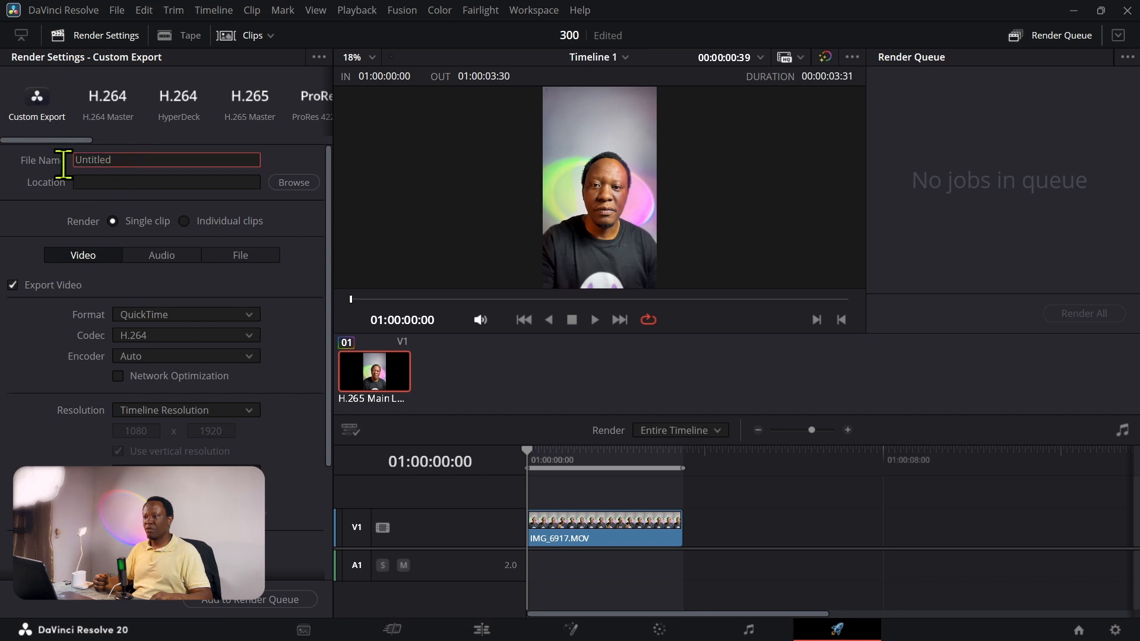
key(ctrl+a)
text(E)
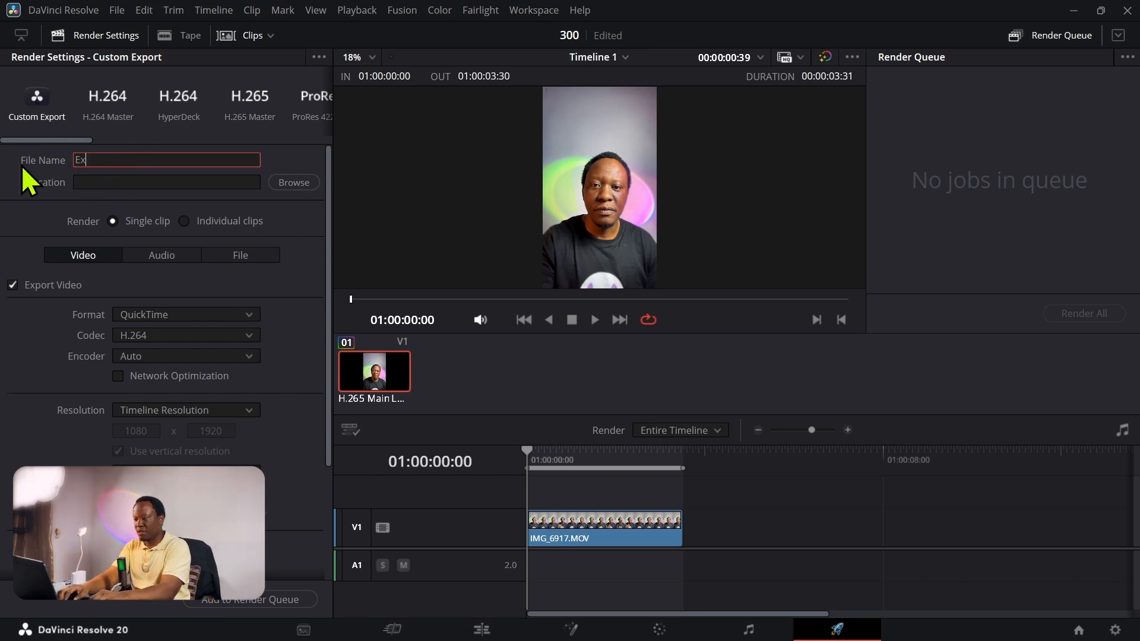
text(xp final)
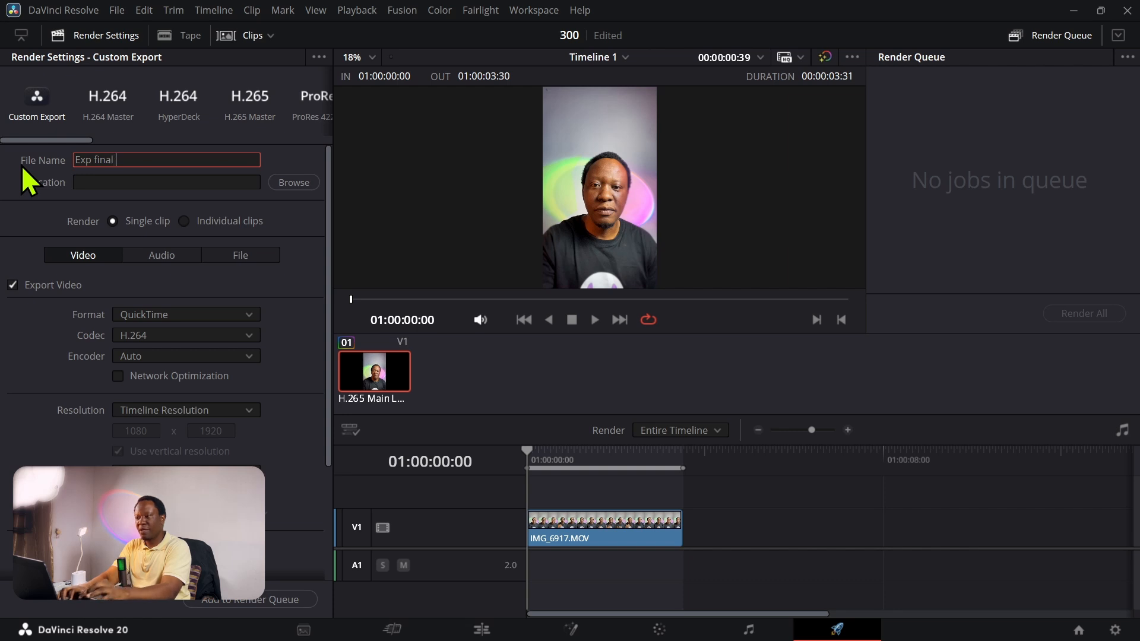
key(Return)
Step: Set the export format to MP4 with the H.264 codec
click(155, 313)
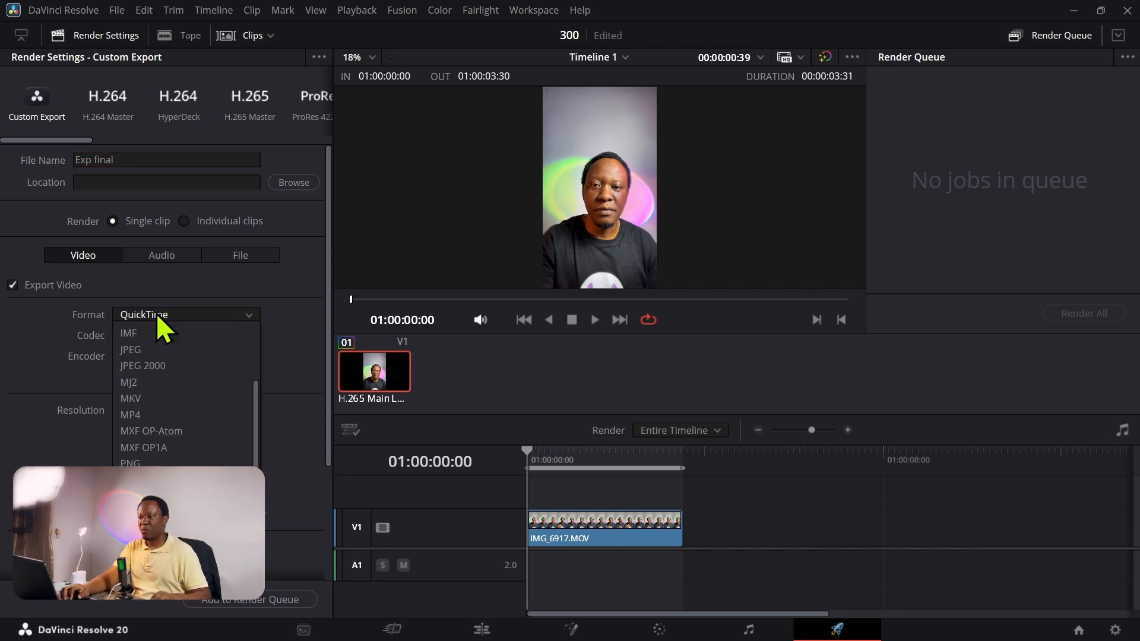
click(150, 415)
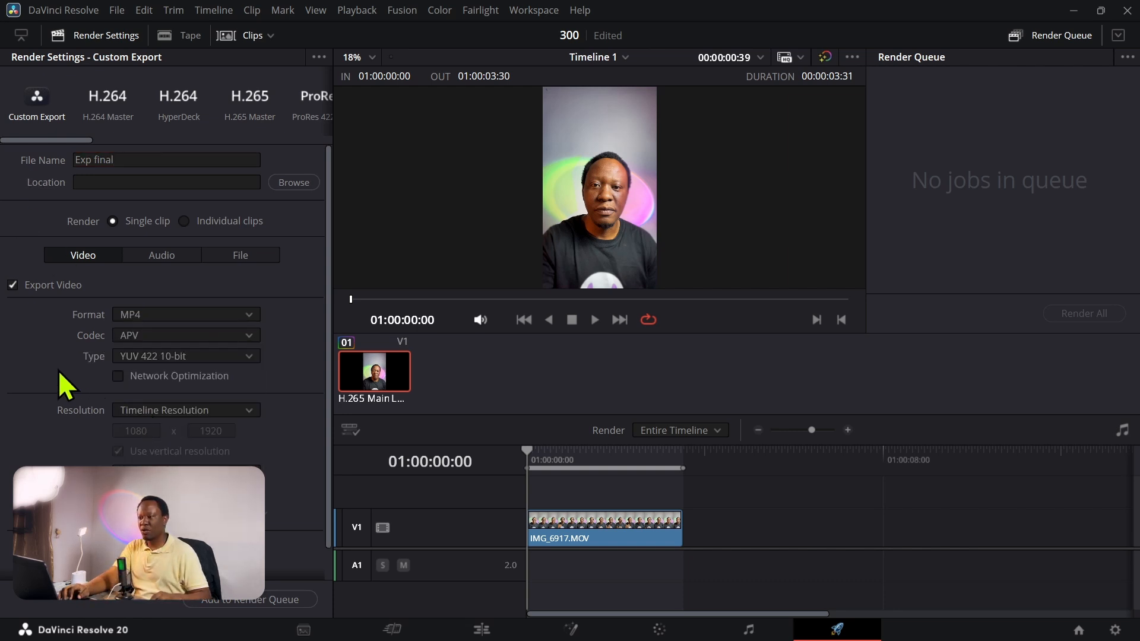
click(134, 336)
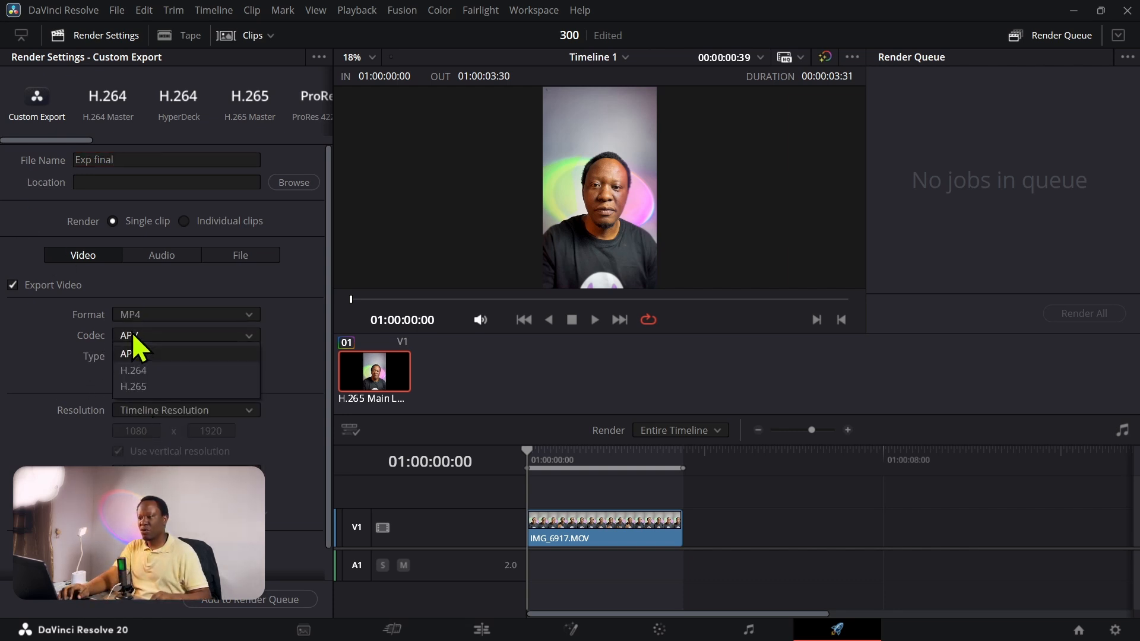
click(139, 372)
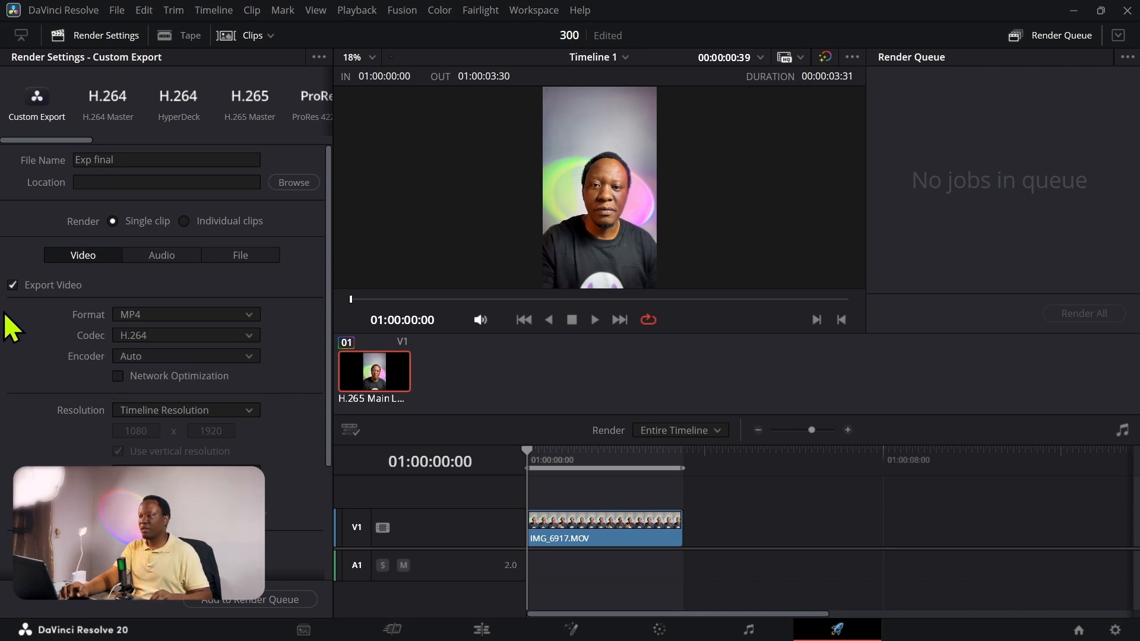
Step: Enlarge the render preview and examine the graded clip, the encoder options and the remaining video export settings
drag(658, 446, 657, 482)
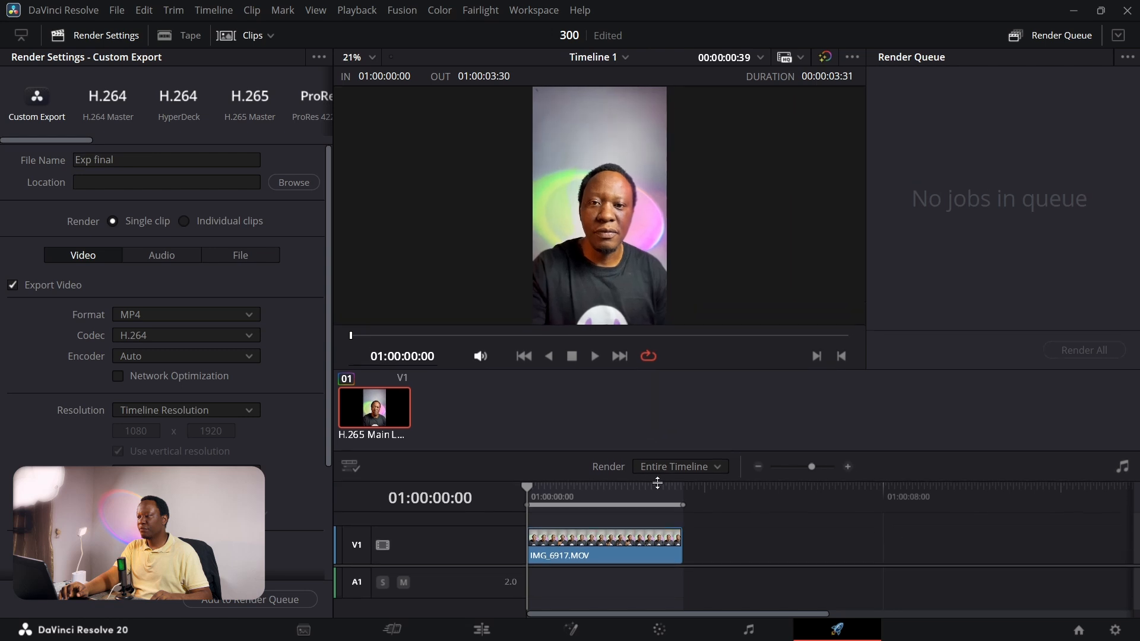
scroll(610, 259, up, 4)
scroll(610, 254, down, 2)
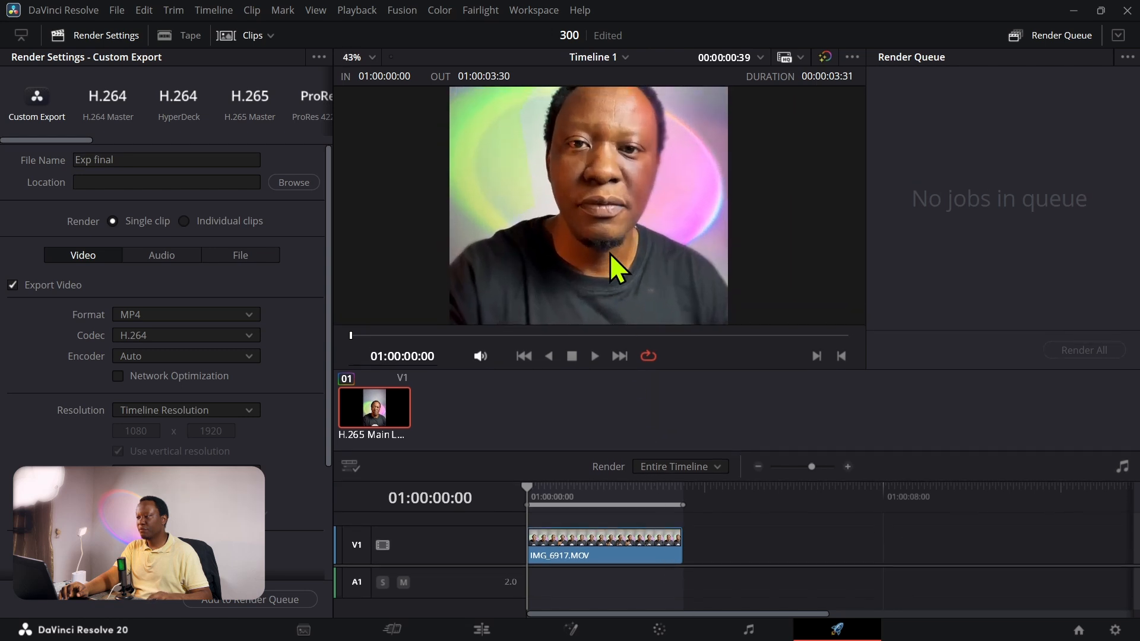
scroll(610, 254, down, 2)
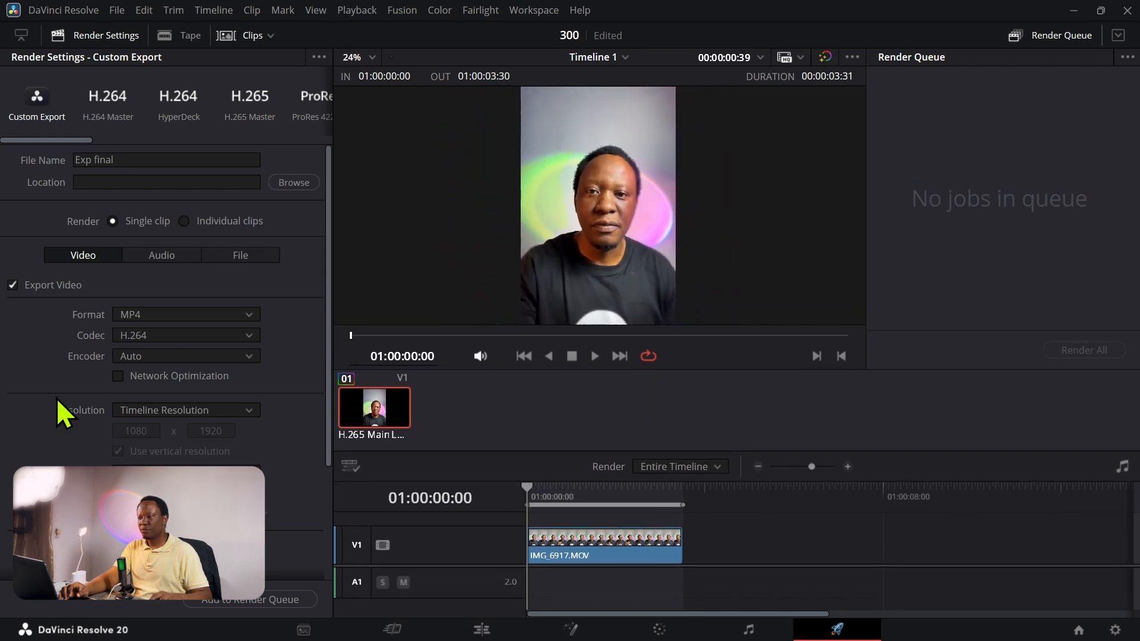
scroll(65, 409, down, 3)
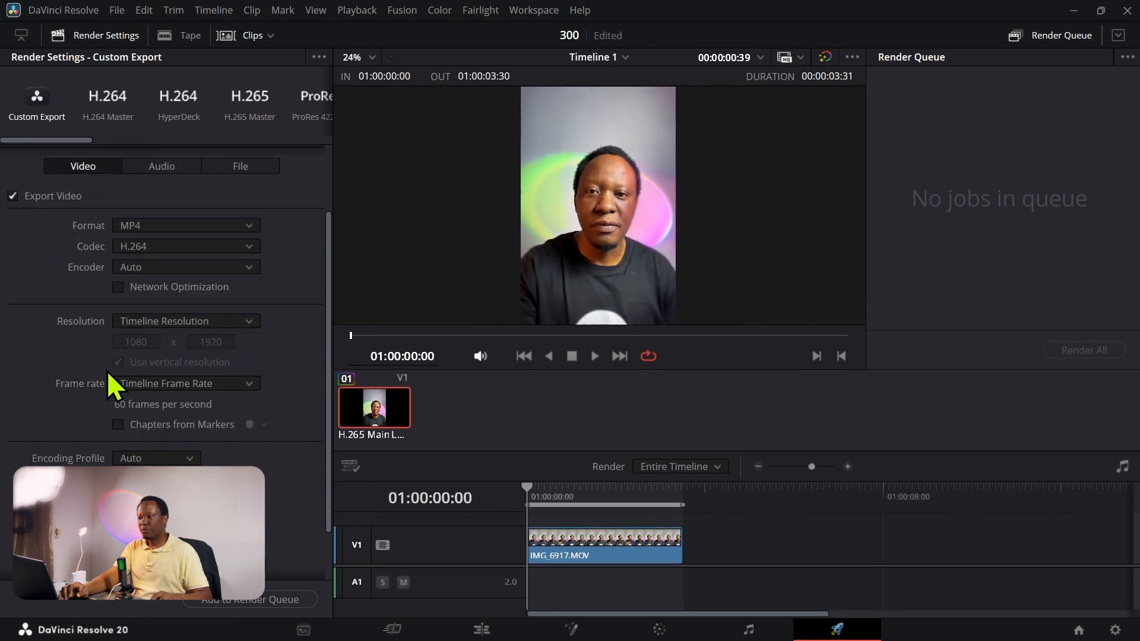
click(147, 270)
click(147, 270)
drag(331, 377, 328, 434)
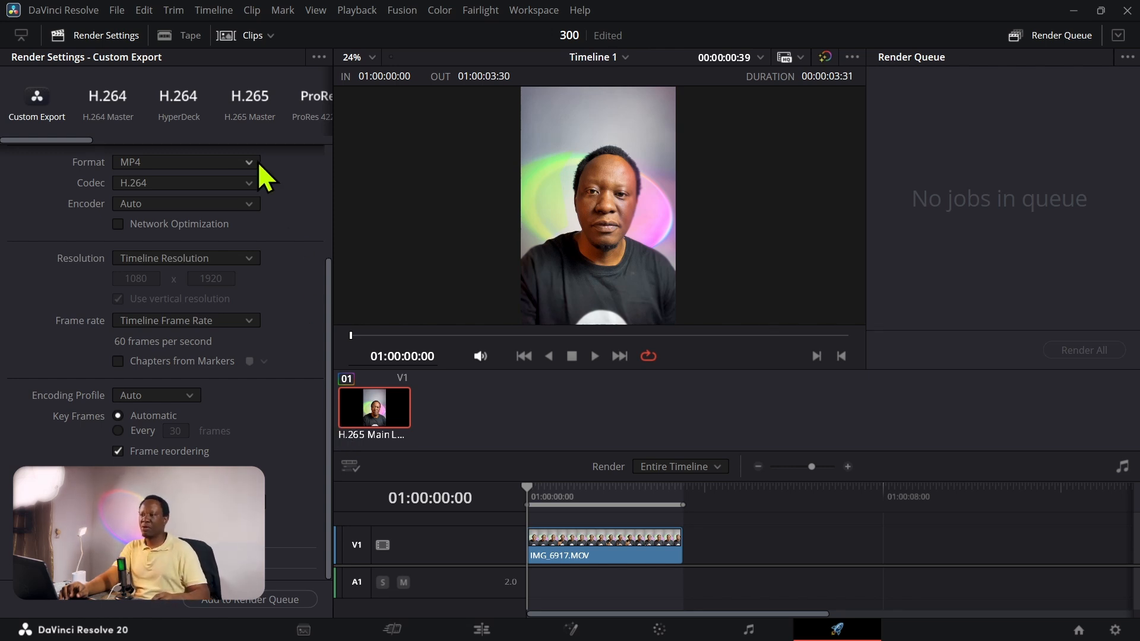
Step: Apply the TikTok 1080p render preset to the export
drag(55, 138, 154, 140)
click(202, 101)
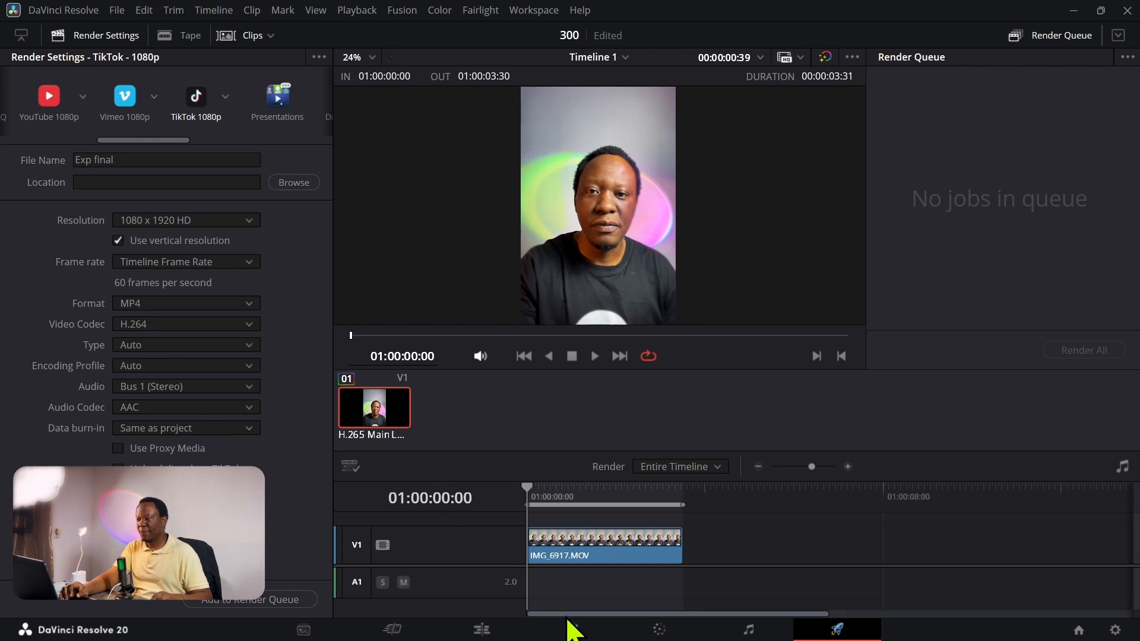
Step: Return to the Edit page and extend the clip's end on the timeline to its full source length, 00:03:21:01
click(481, 630)
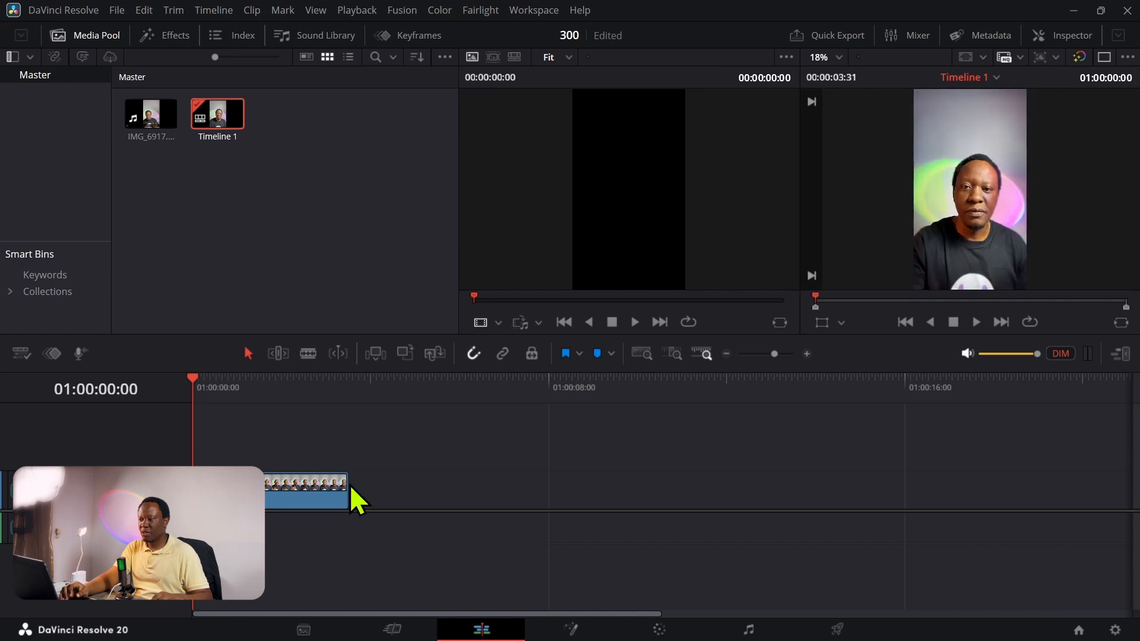
drag(349, 484, 1063, 483)
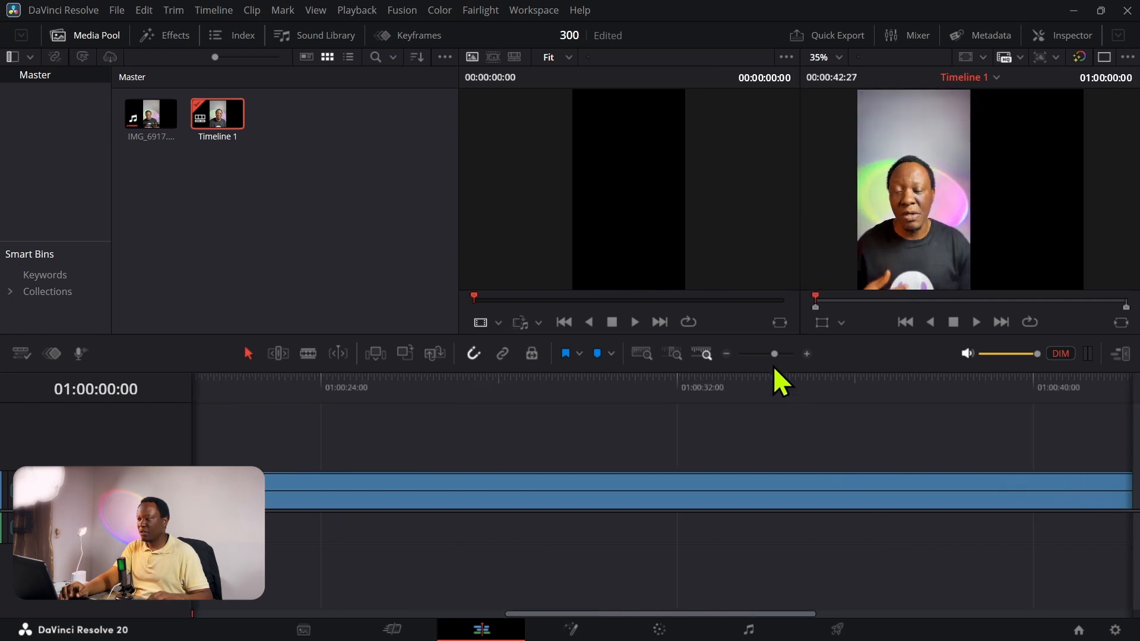
click(731, 354)
click(731, 354)
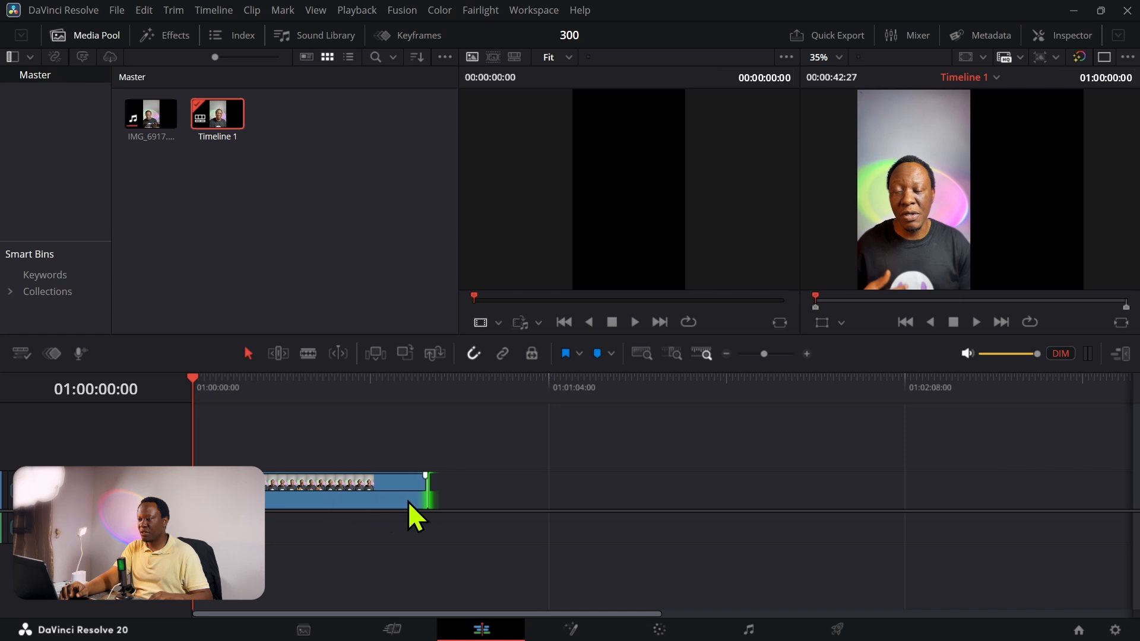
drag(427, 491, 946, 482)
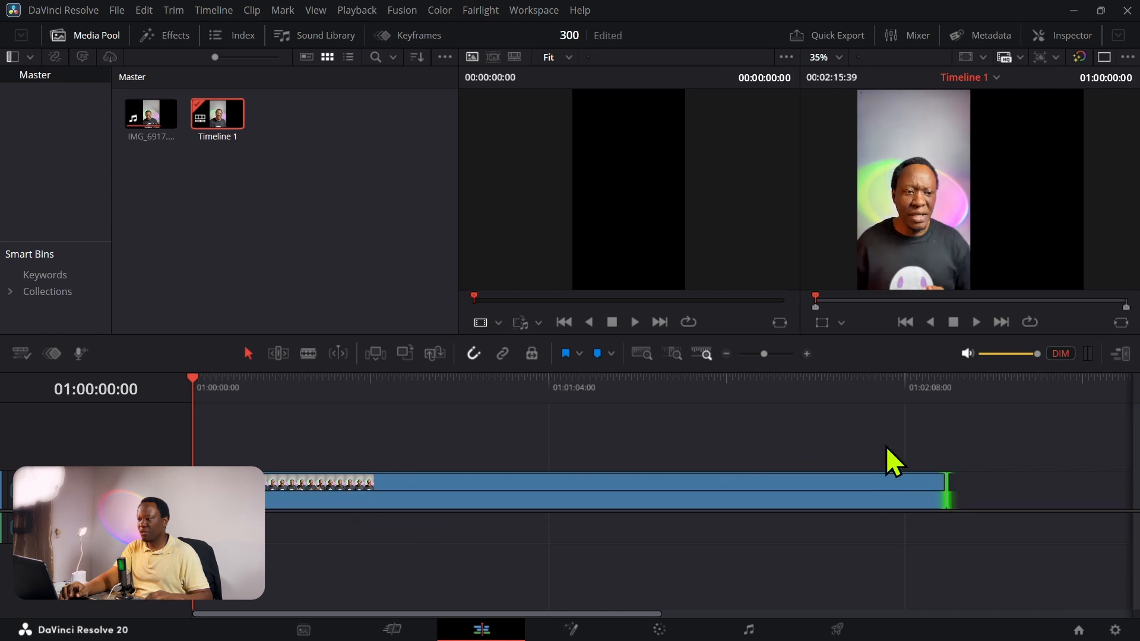
click(726, 354)
click(726, 354)
click(727, 354)
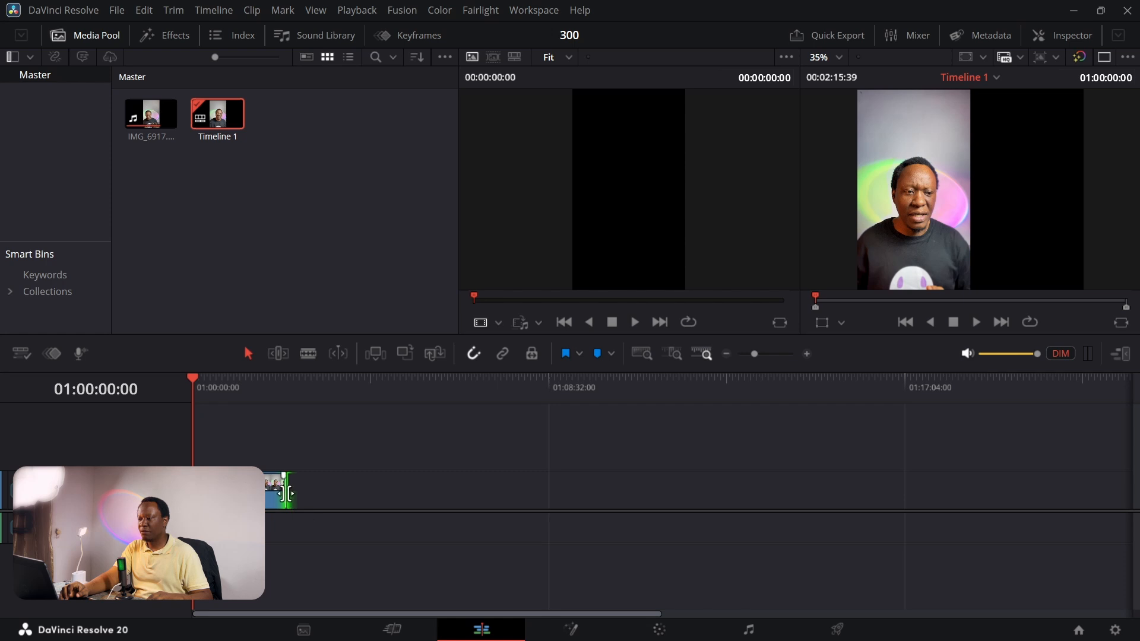
drag(286, 493, 730, 502)
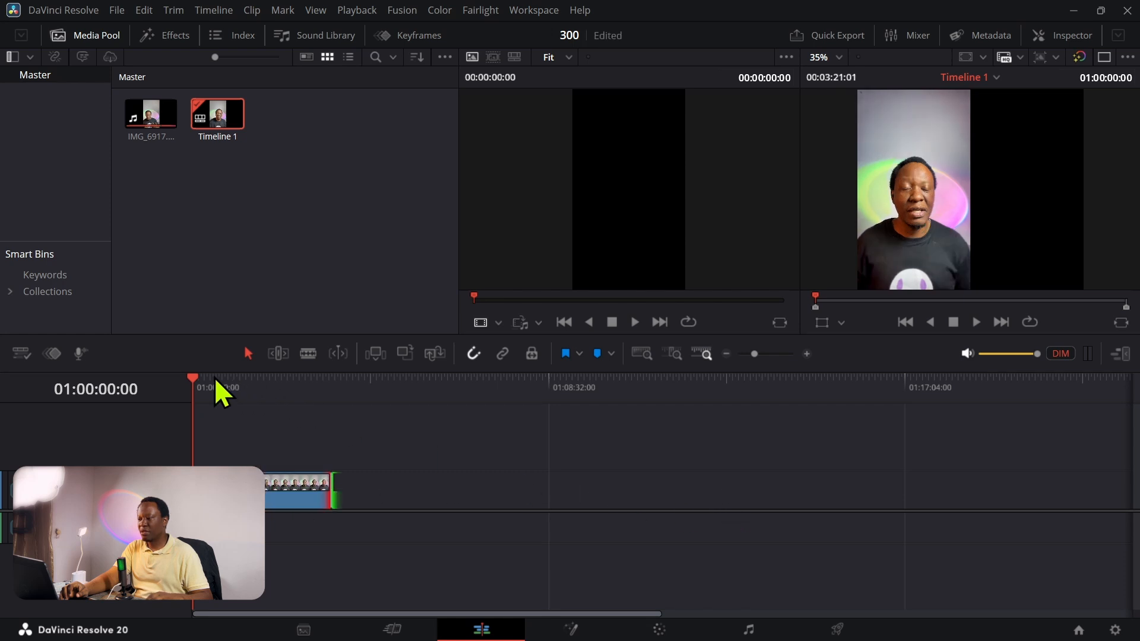
Step: Move the playhead to the clip's end at 01:03:21:01 and mark the timeline's out point there
drag(191, 376, 329, 398)
key(o)
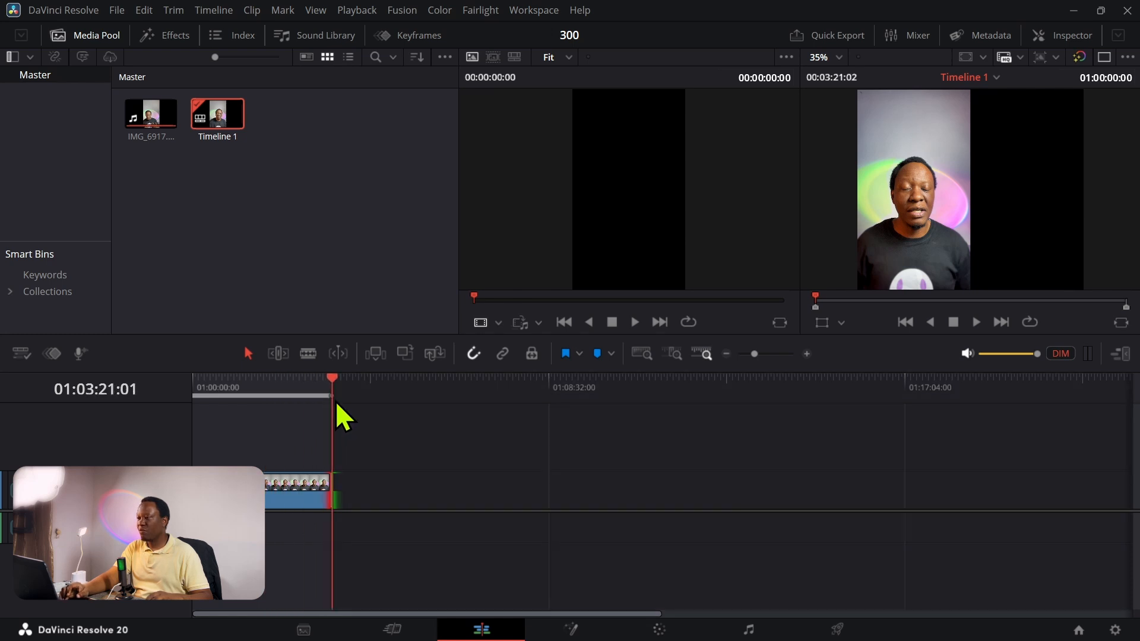